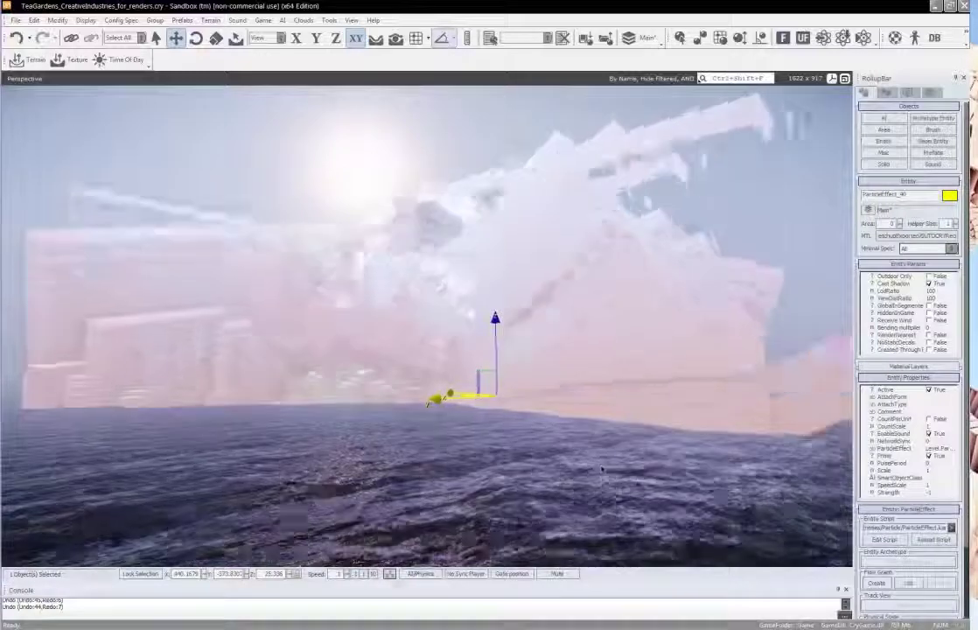
Raise the selected particle effect above the ocean to a Z position of about 124.
right_click_drag(706, 417, 604, 466)
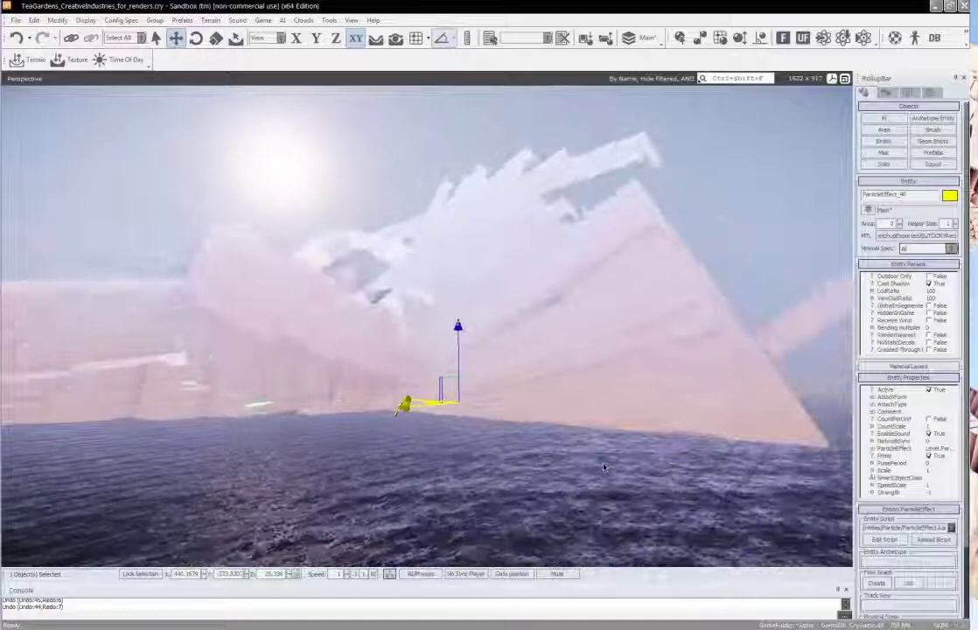
key("w")
right_click_drag(604, 467, 679, 466)
key("a")
key("a")
right_click_drag(606, 469, 625, 457)
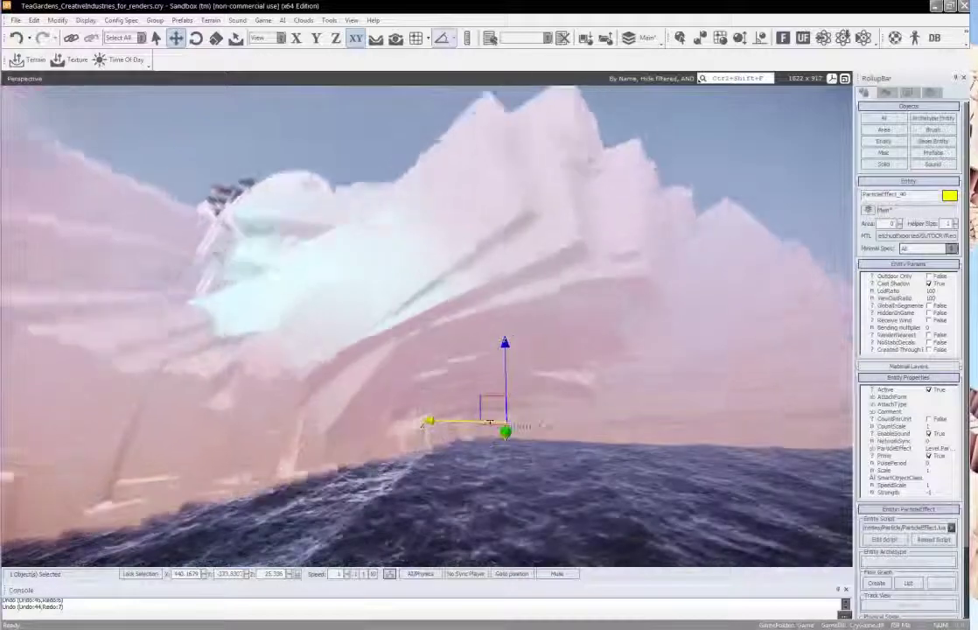
left_click_drag(506, 343, 497, 230)
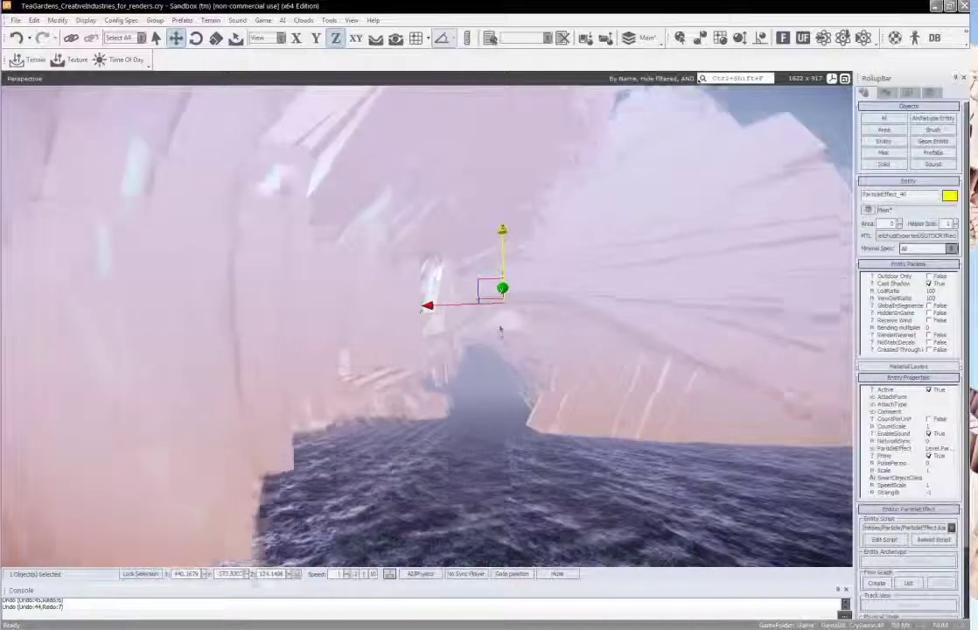
Delete the selected particle effect from the level.
right_click_drag(545, 462, 564, 465)
key("w")
key("s")
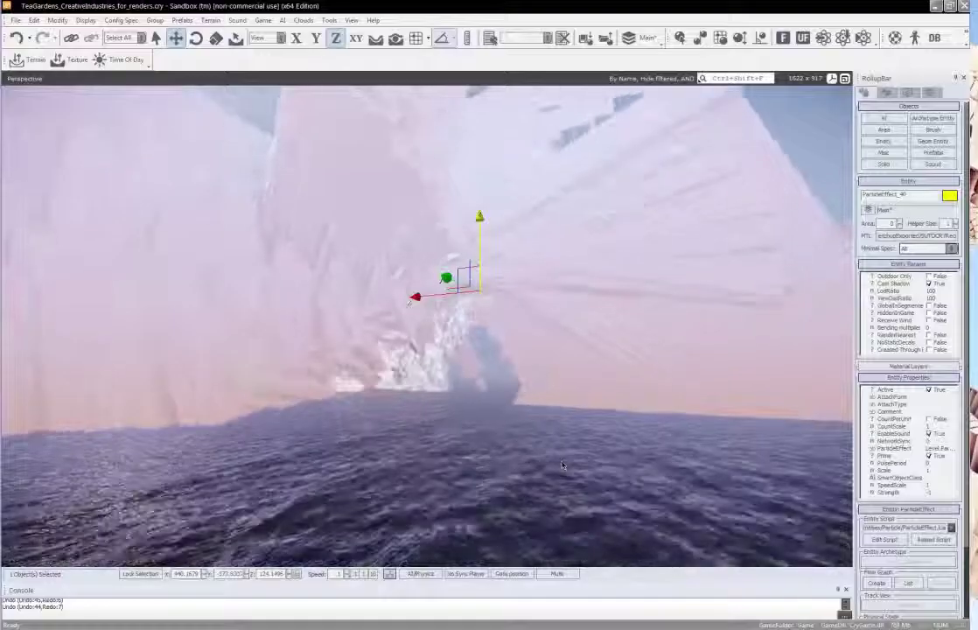
key("Delete")
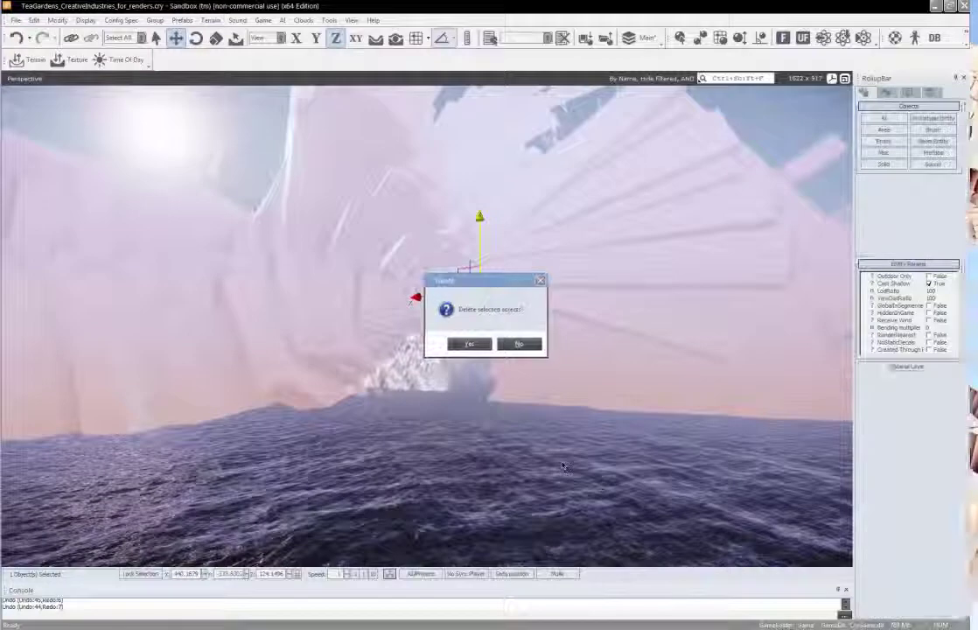
key("Return")
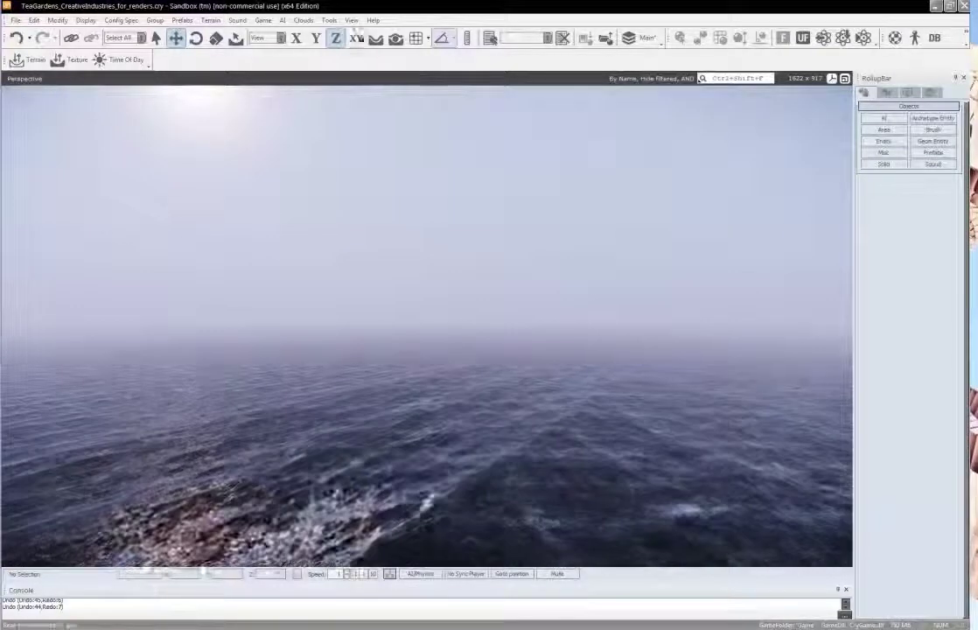
Open the DataBase View on its particle effects library.
left_click(351, 19)
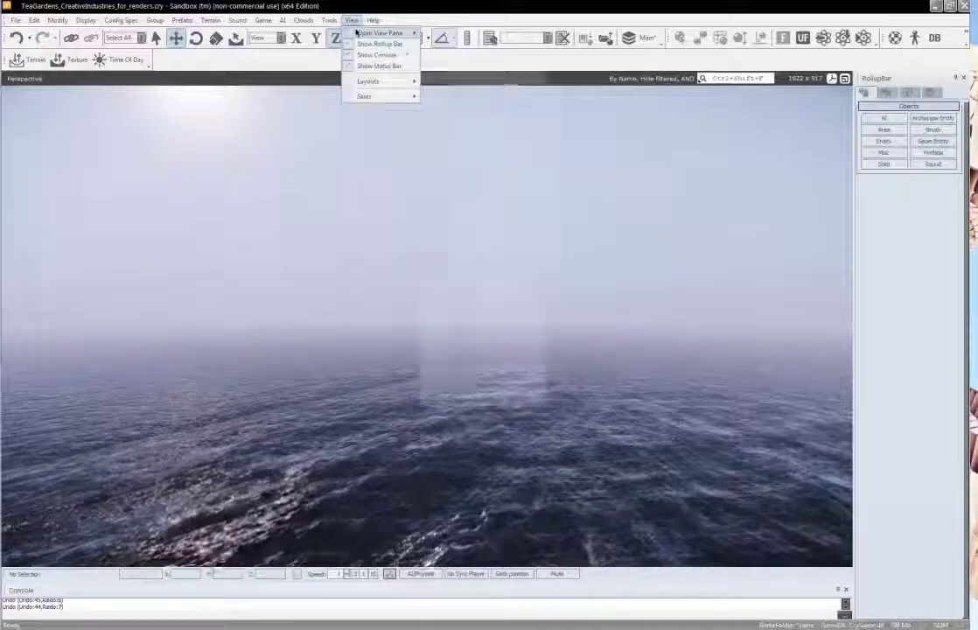
mouse_move(357, 33)
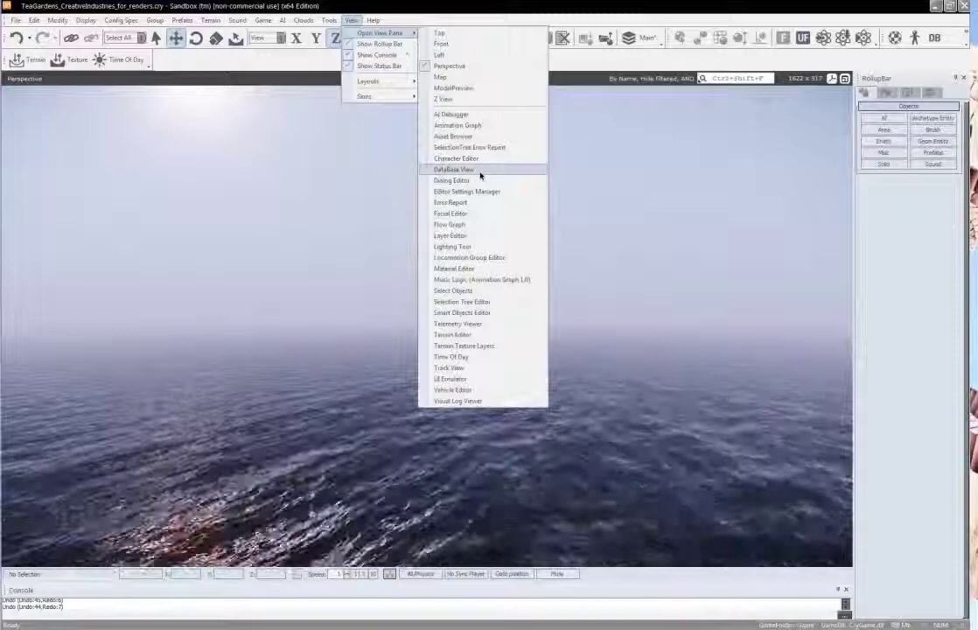
left_click(480, 173)
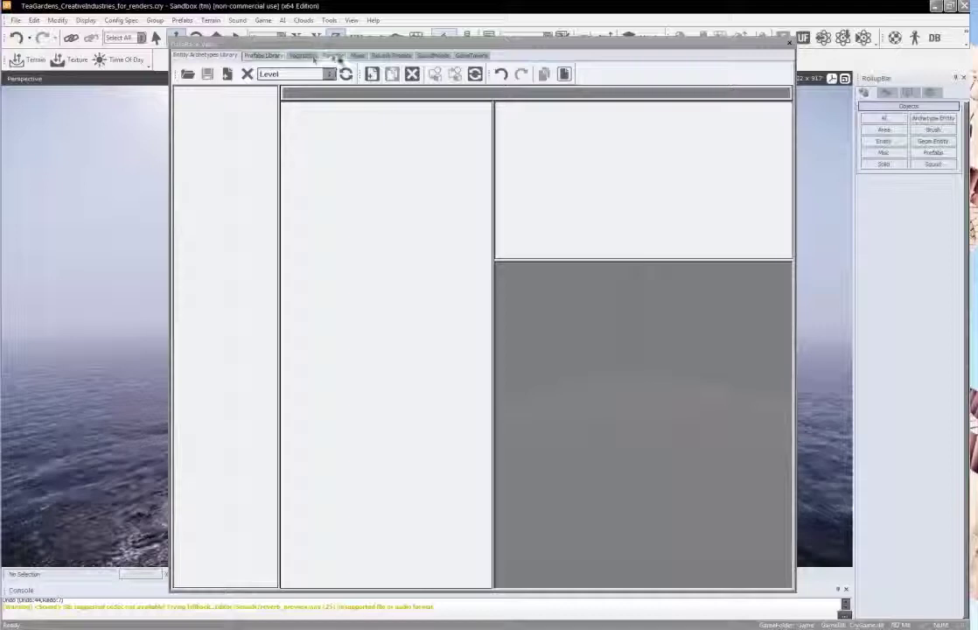
left_click(334, 55)
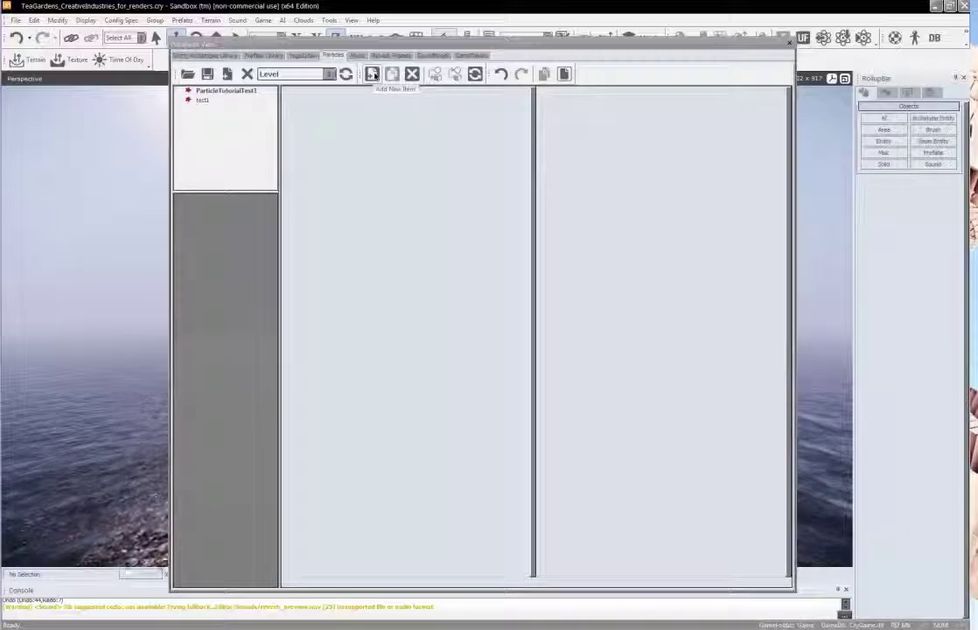
Add a new particle effect named WeirdParticles1 to the Level library, leaving its group empty.
left_click(372, 75)
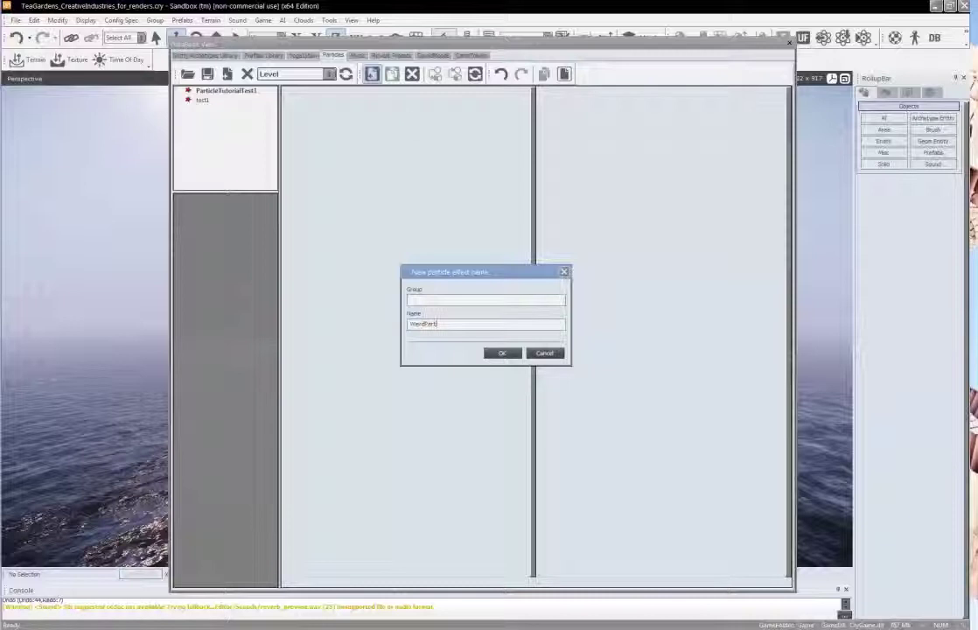
type("icles")
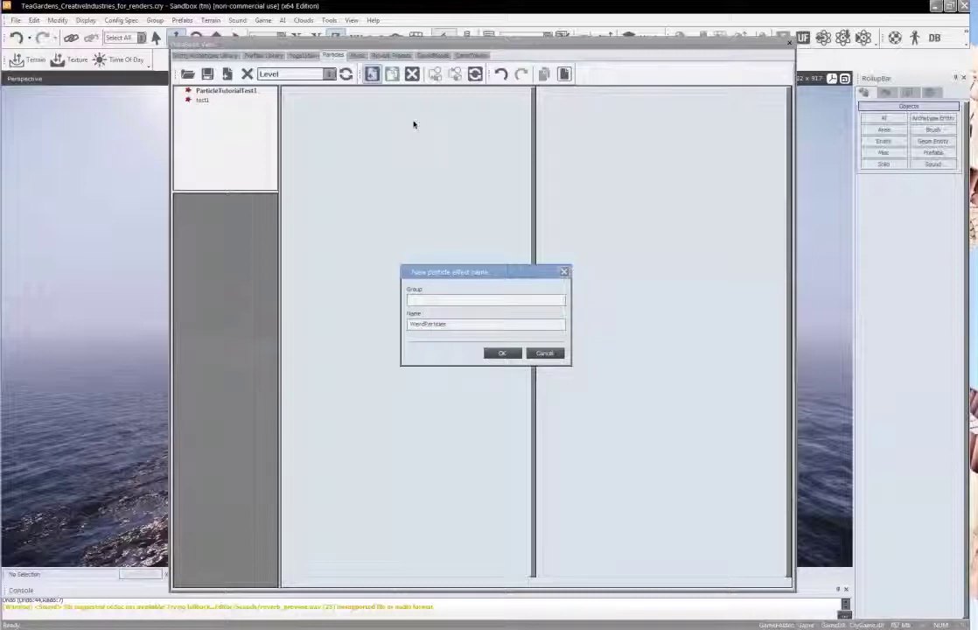
key("Return")
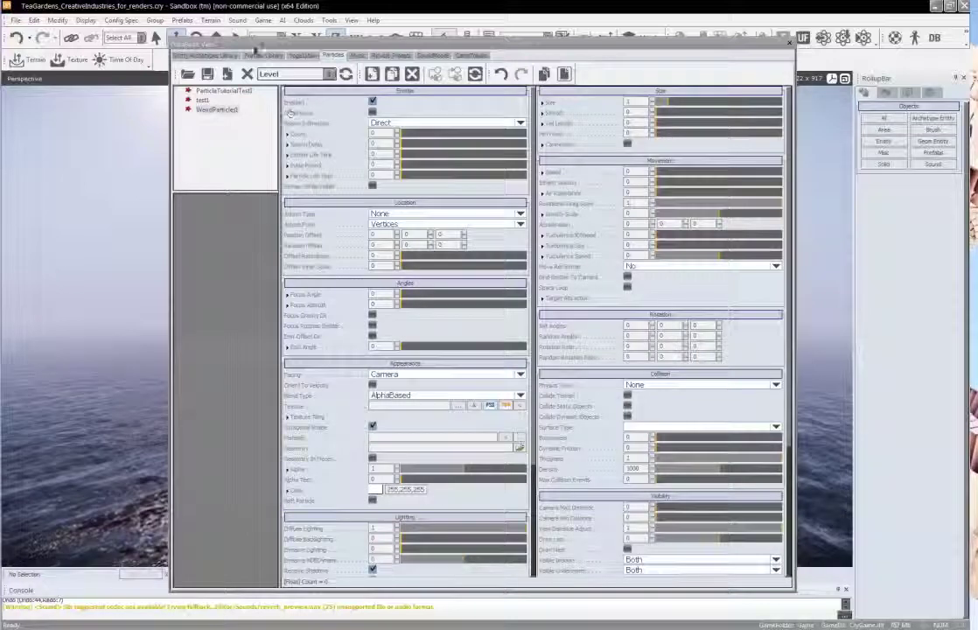
Uncover part of the viewport and place a WeirdParticles1 emitter in the level over the ocean.
left_click_drag(233, 48, 435, 54)
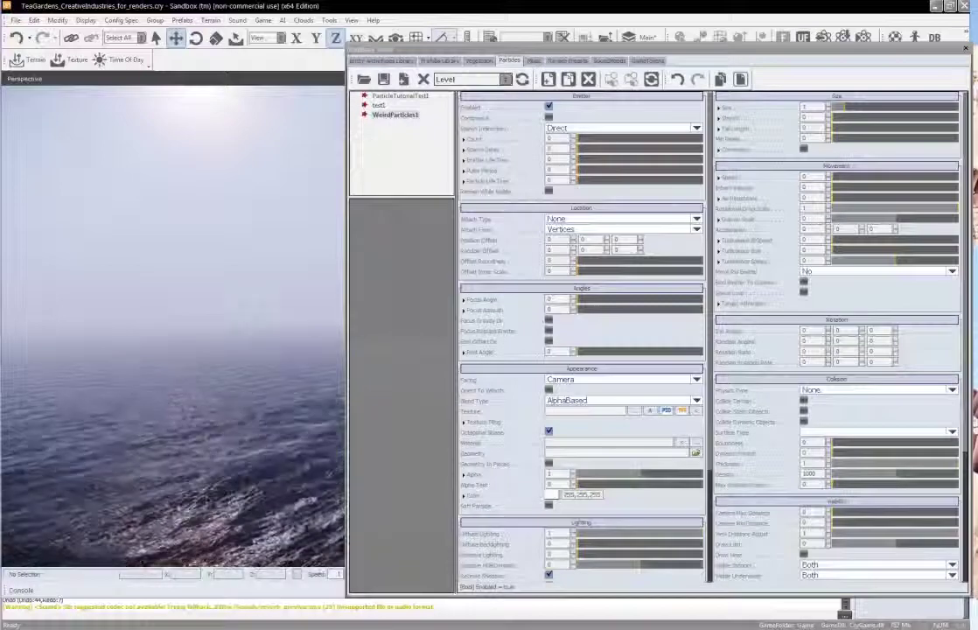
left_click_drag(395, 114, 215, 437)
right_click_drag(215, 425, 216, 460)
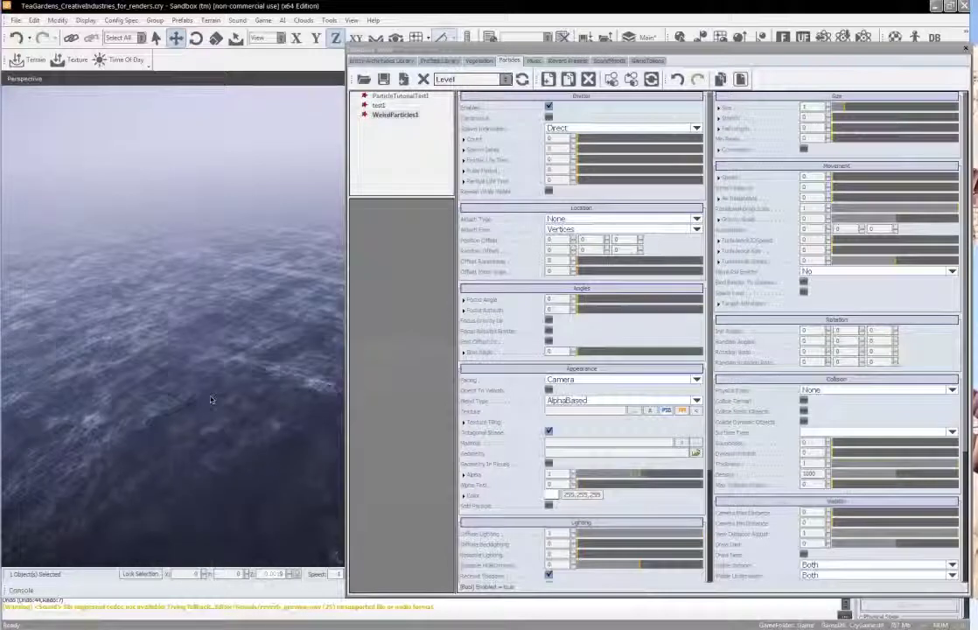
scroll(231, 400, "down", 5)
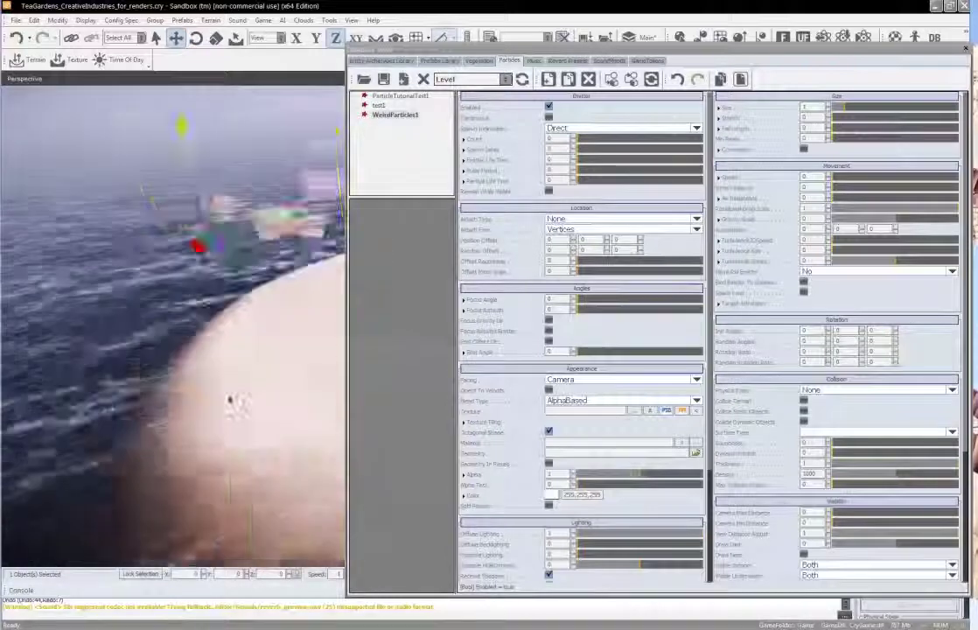
right_click_drag(207, 396, 230, 400)
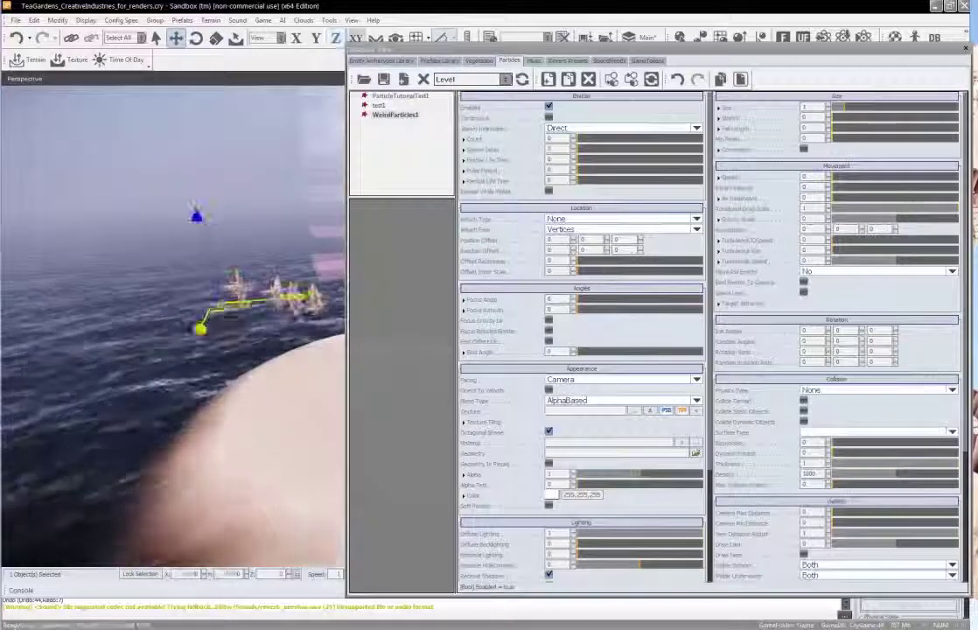
Move the emitter to open water just above the surface, at about X 213, Y -76, Z 26.
left_click_drag(231, 306, 169, 324)
left_click_drag(87, 364, 54, 444)
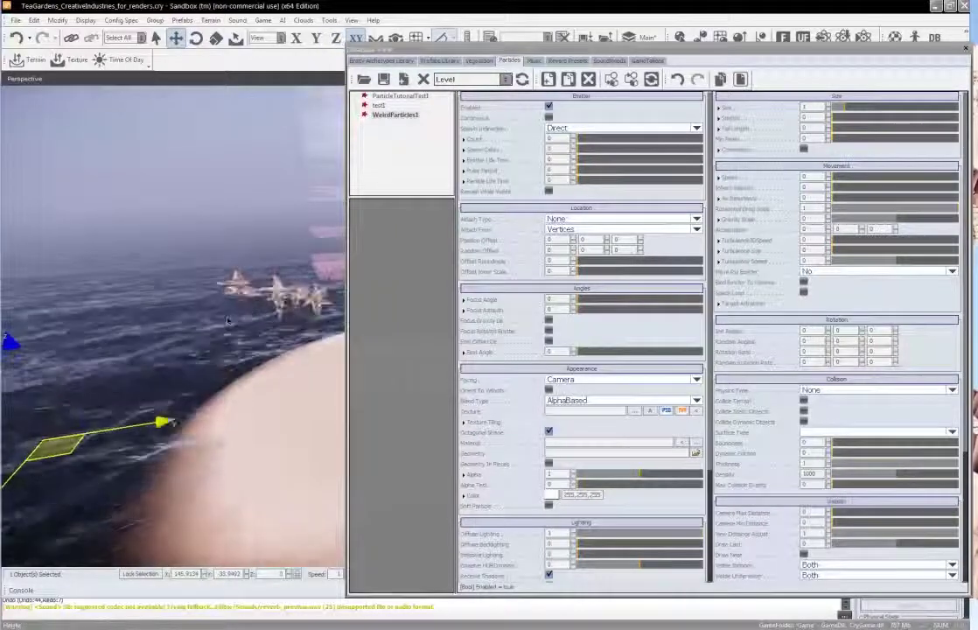
right_click_drag(253, 437, 296, 428)
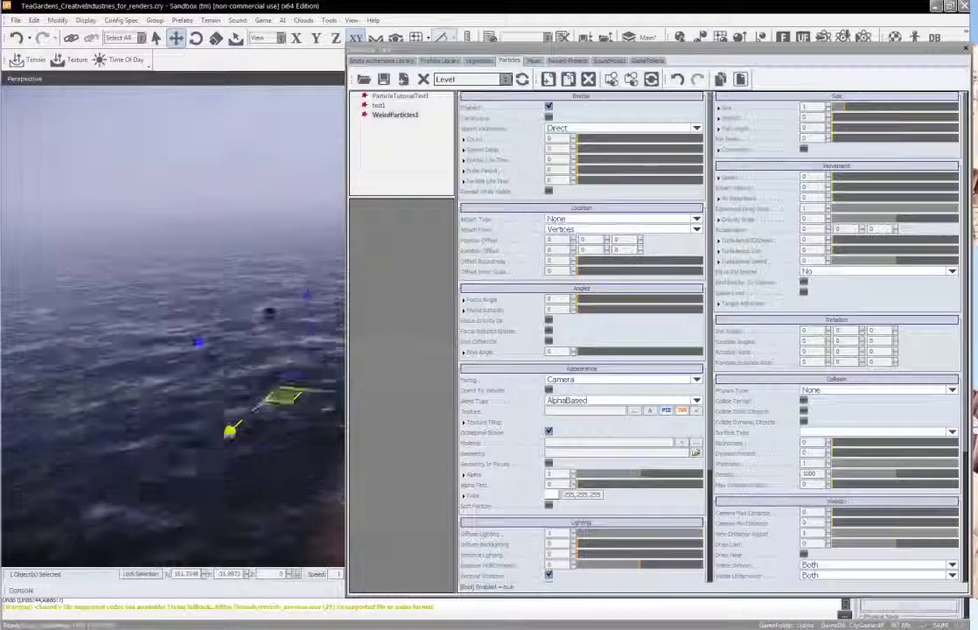
left_click_drag(200, 342, 28, 333)
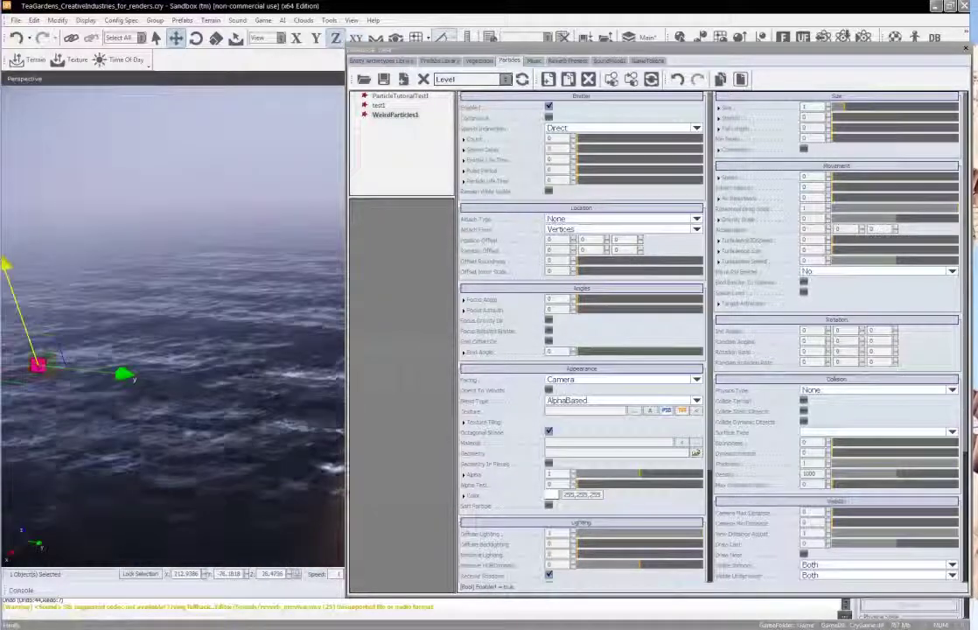
right_click_drag(141, 391, 171, 327)
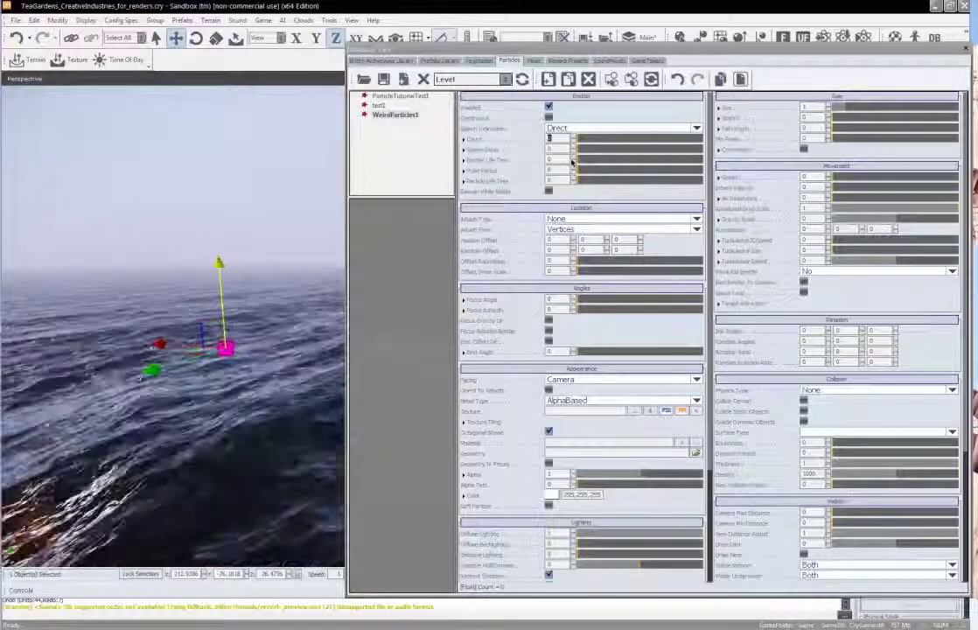
Set the WeirdParticles1 emitter's count to 10, enable continuous emission, and set the particle life time to 1.
type("10")
key("Return")
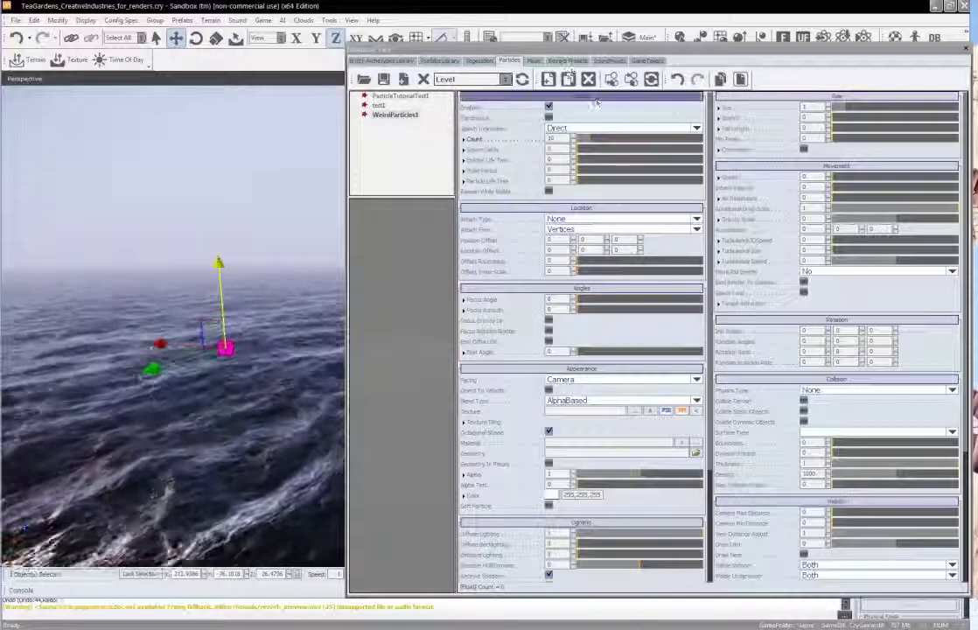
left_click(549, 118)
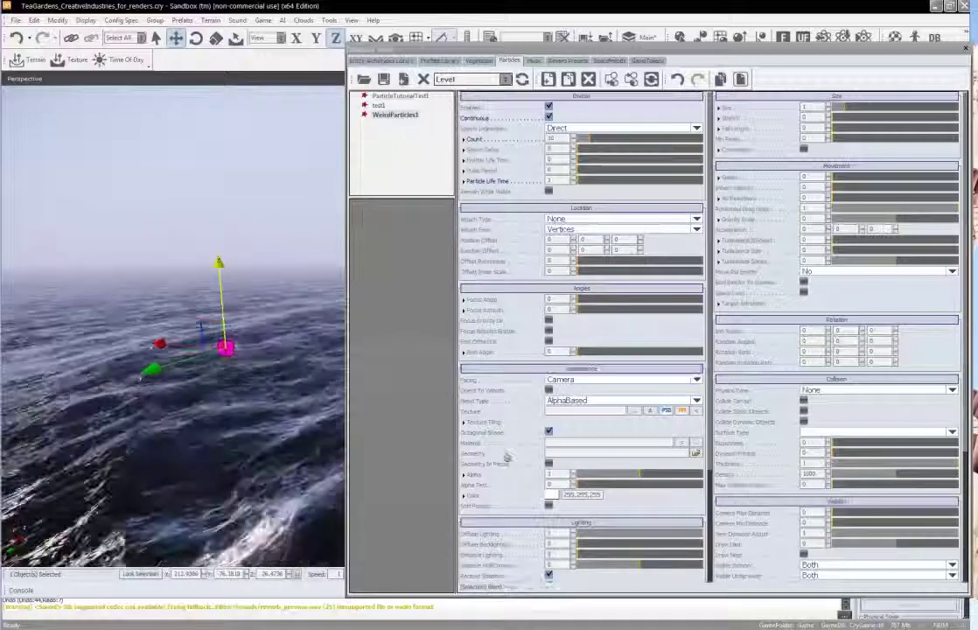
Assign box.cgf from the Objects folder as the particle geometry.
left_click(696, 453)
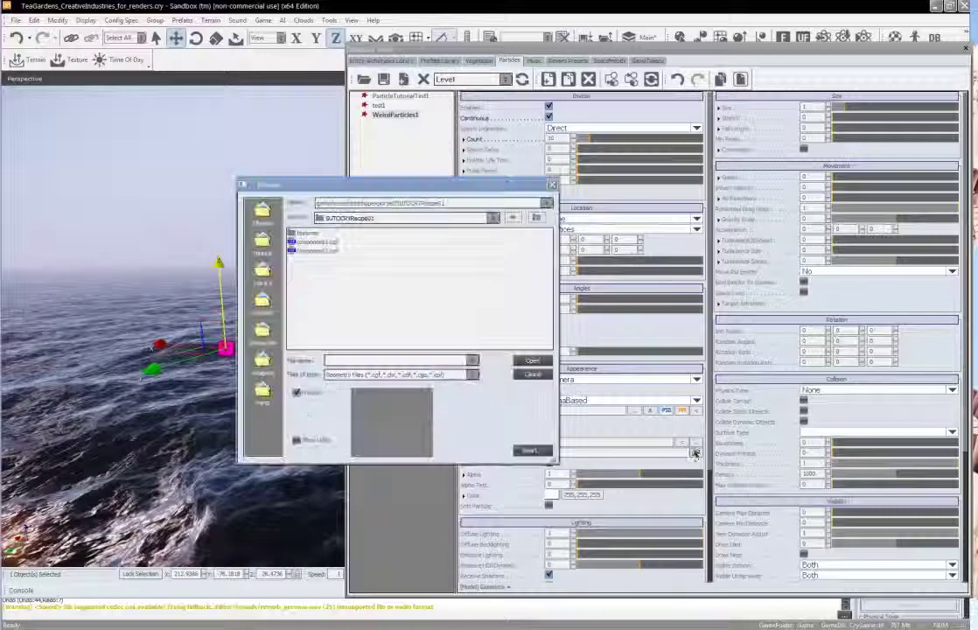
left_click(324, 242)
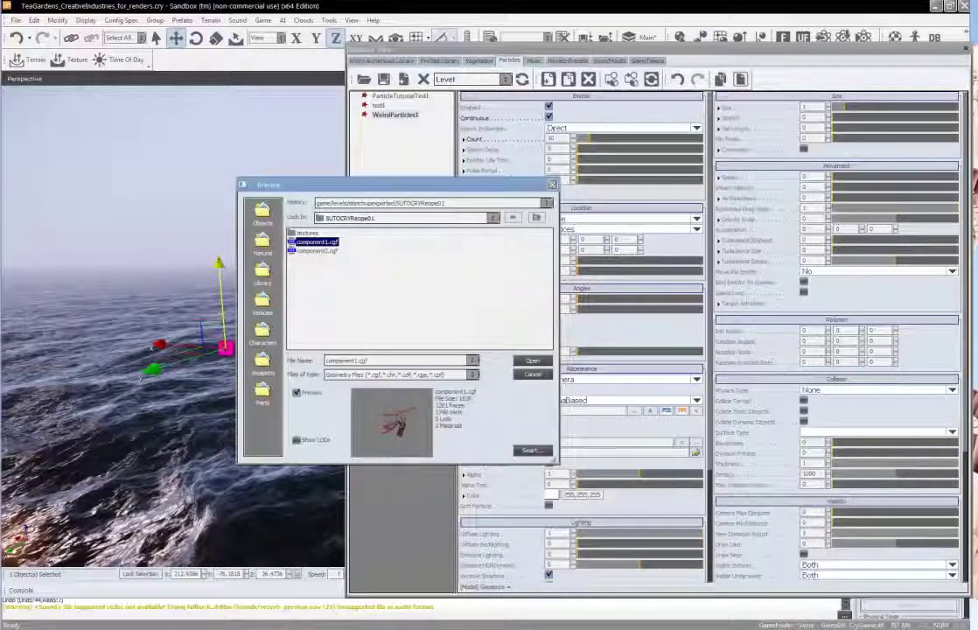
left_click(537, 218)
left_click(537, 218)
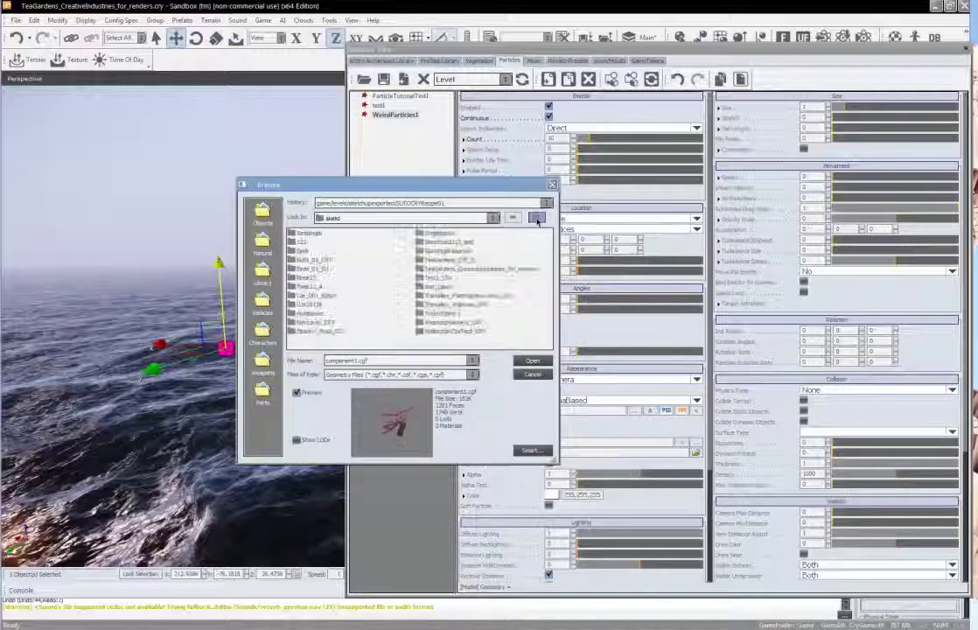
left_click(538, 218)
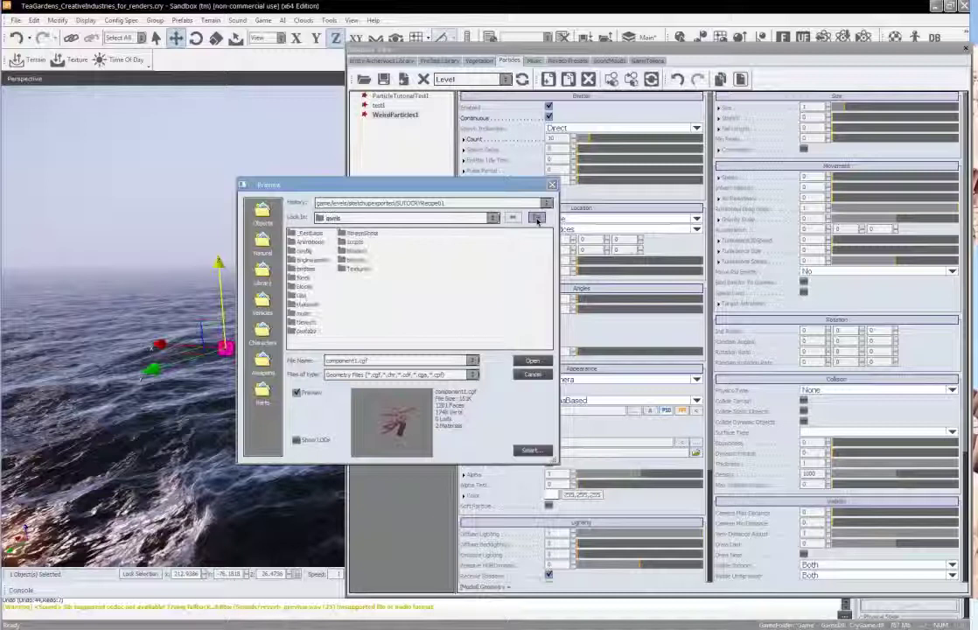
double_click(306, 322)
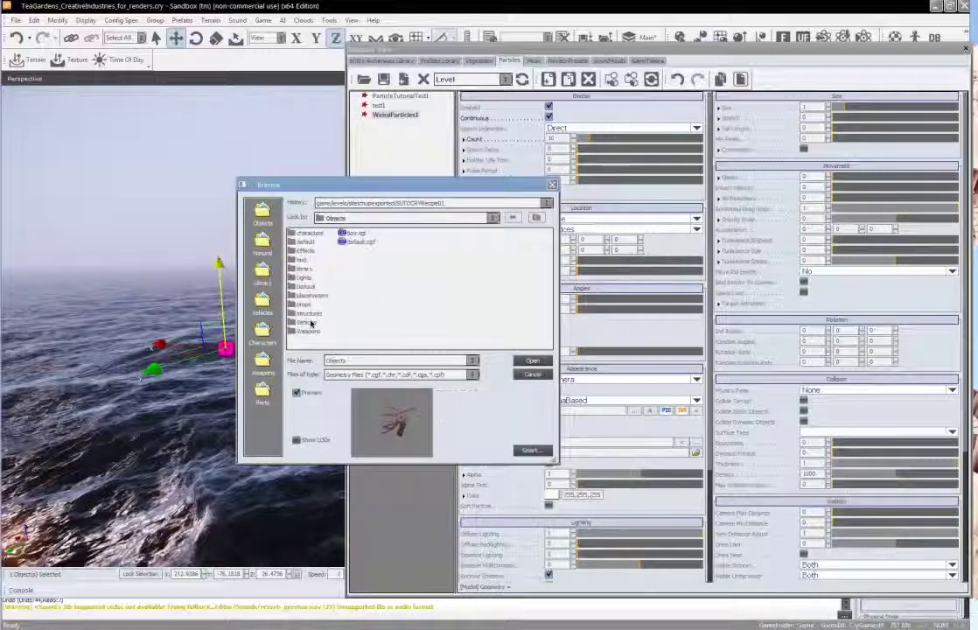
left_click(354, 233)
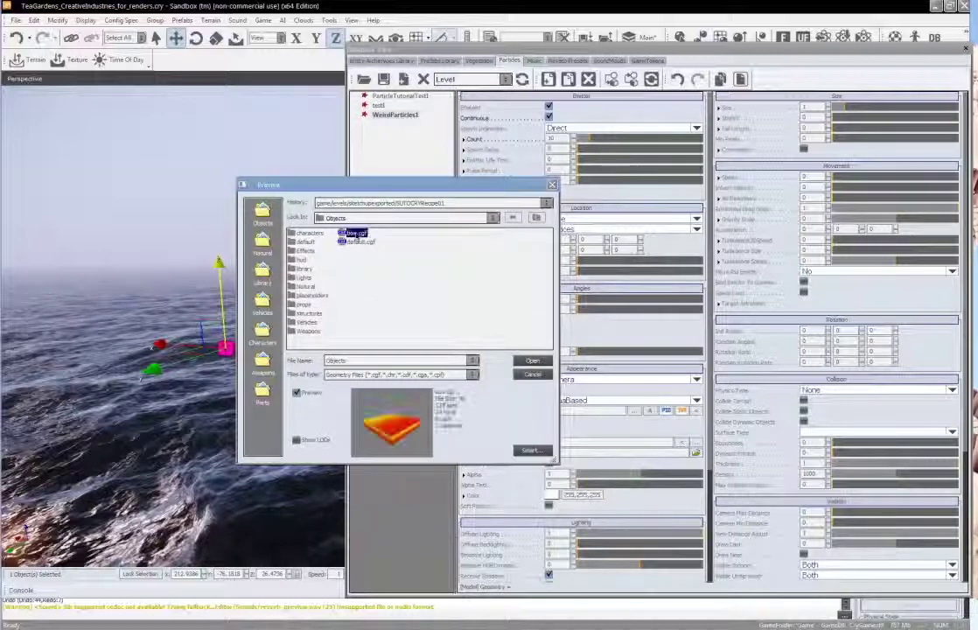
left_click(531, 361)
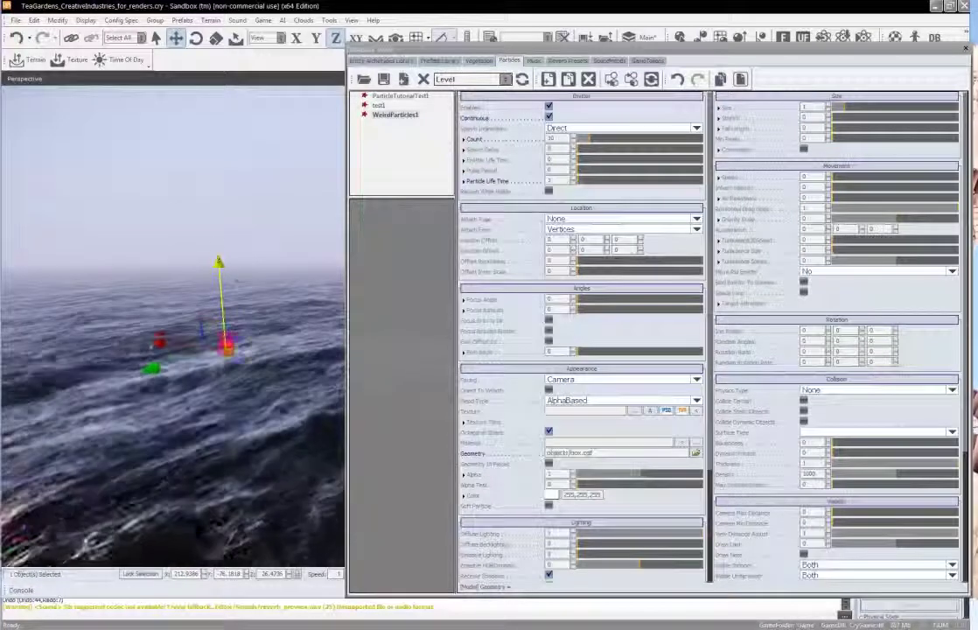
Raise the box particle emitter above the water to a Z position of about 34.
left_click_drag(218, 262, 217, 240)
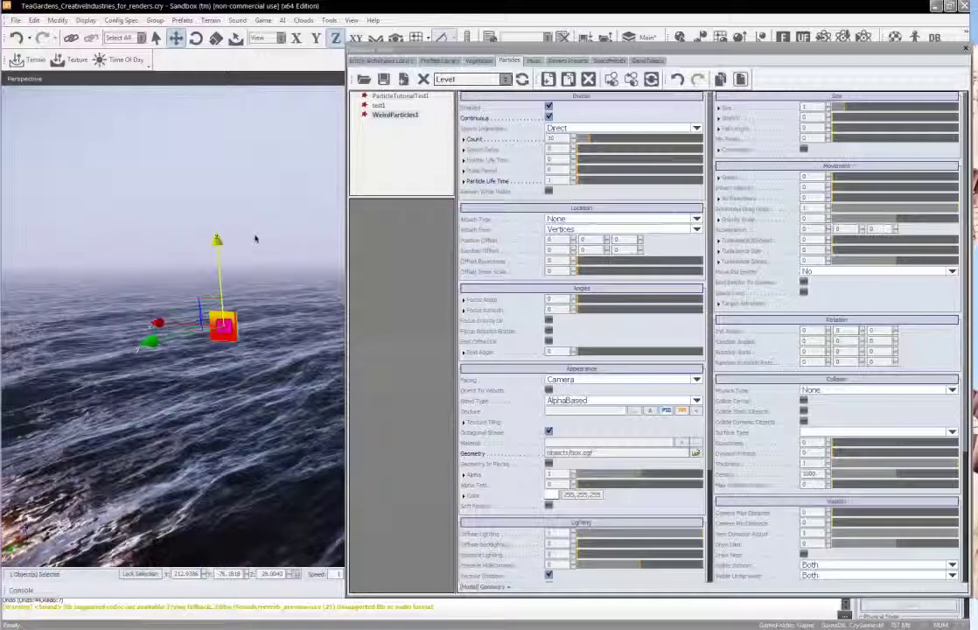
right_click_drag(255, 241, 257, 241)
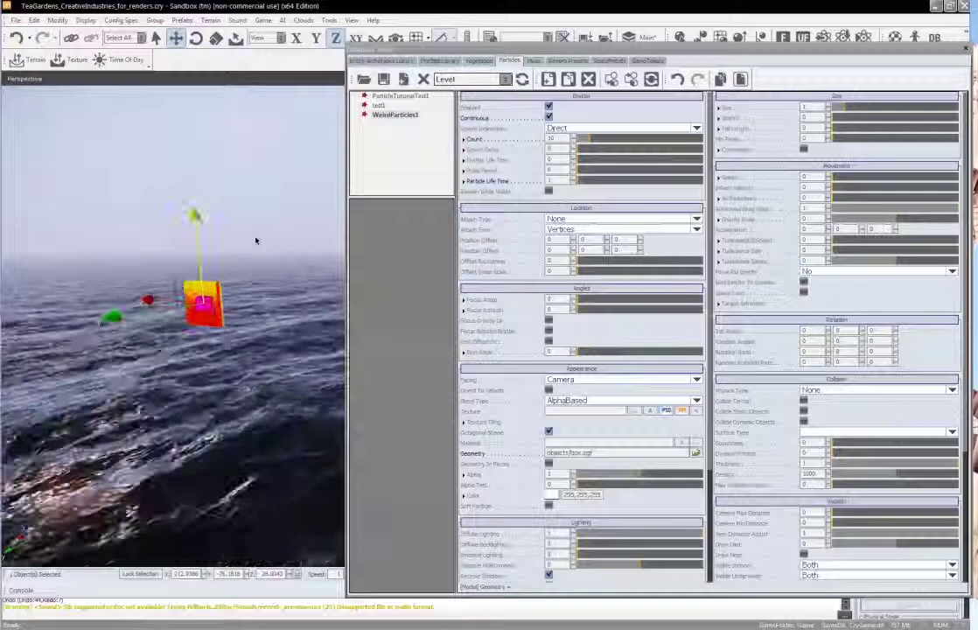
left_click_drag(194, 216, 207, 190)
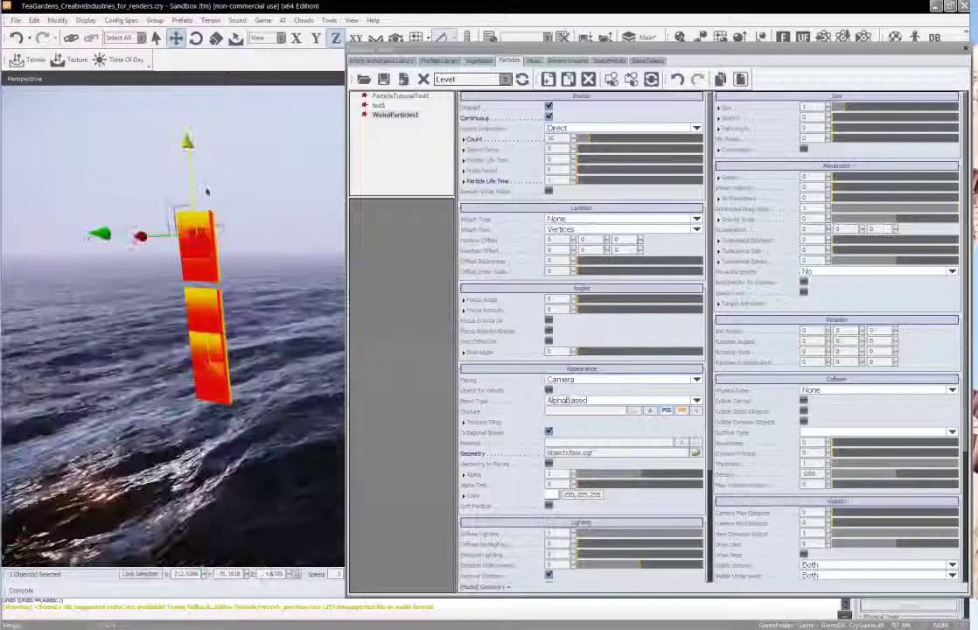
right_click_drag(206, 191, 261, 229)
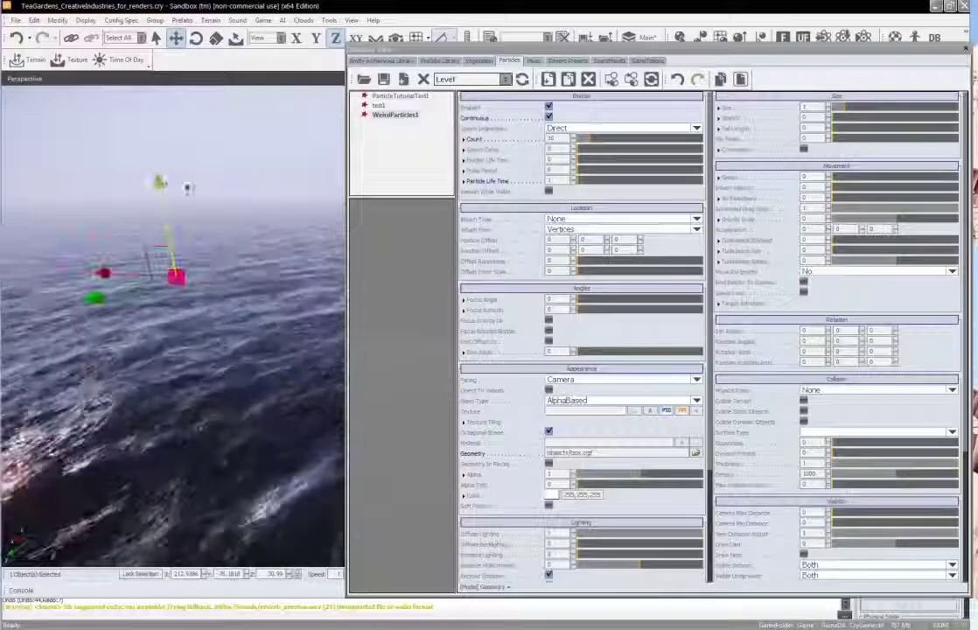
left_click_drag(160, 182, 150, 161)
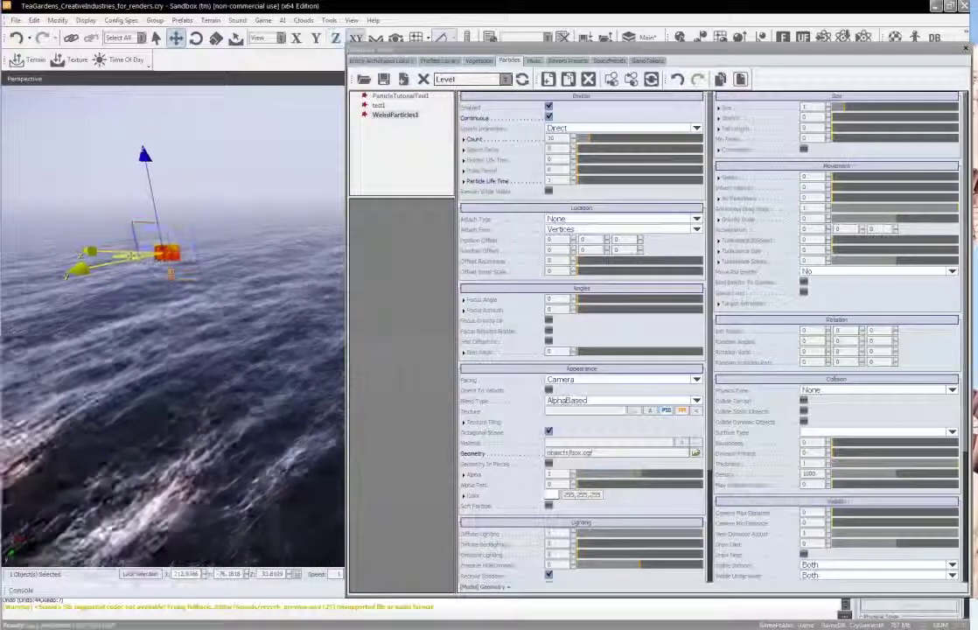
Move the box emitter through several positions above the water to test its particle trail, ending at about X 203, Y -61, Z 32.
left_click_drag(180, 312, 105, 299)
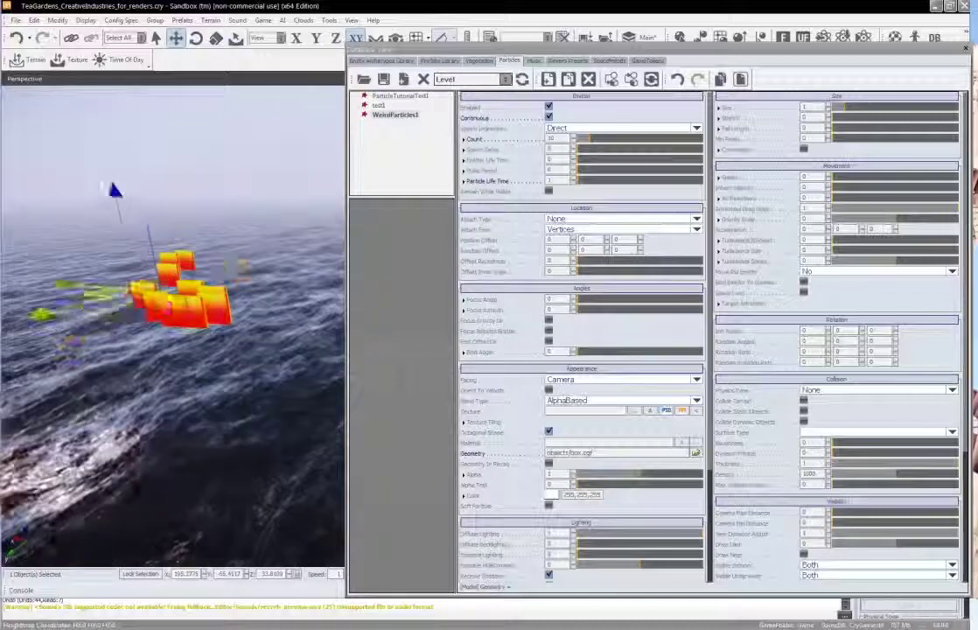
left_click_drag(81, 260, 131, 253)
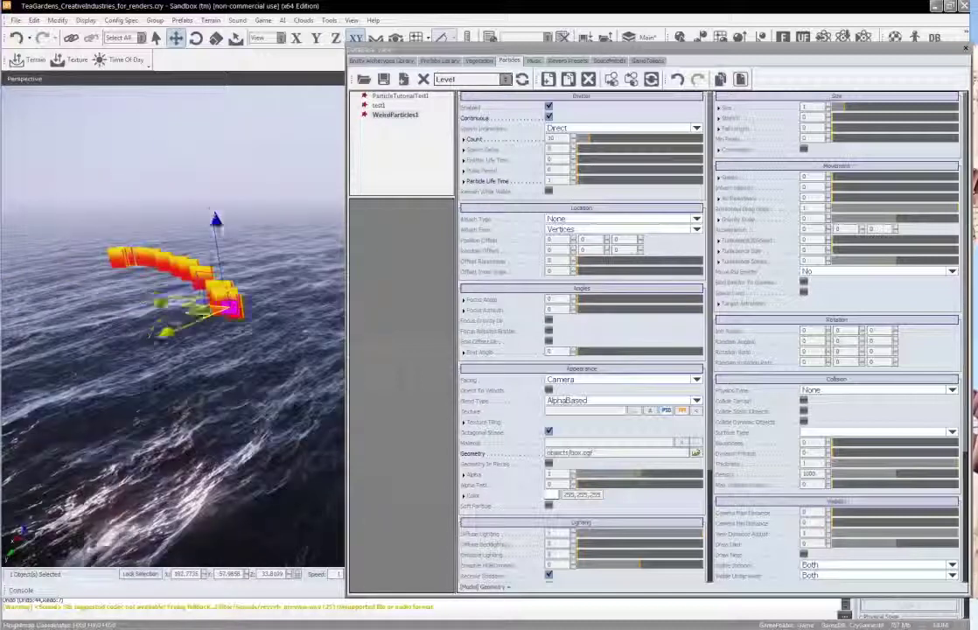
left_click_drag(234, 317, 184, 265)
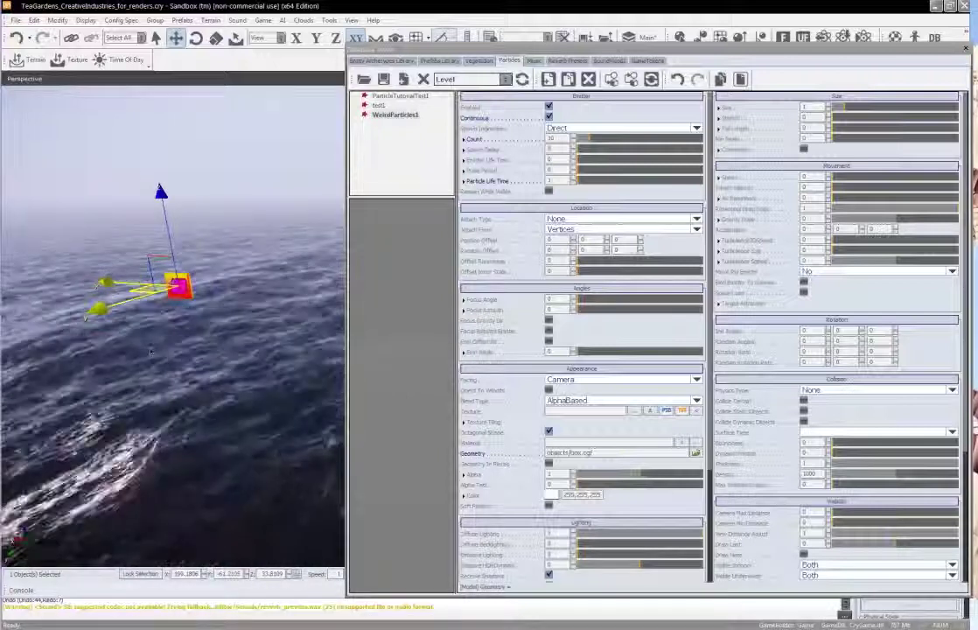
left_click_drag(151, 257, 208, 198)
left_click_drag(173, 275, 149, 176)
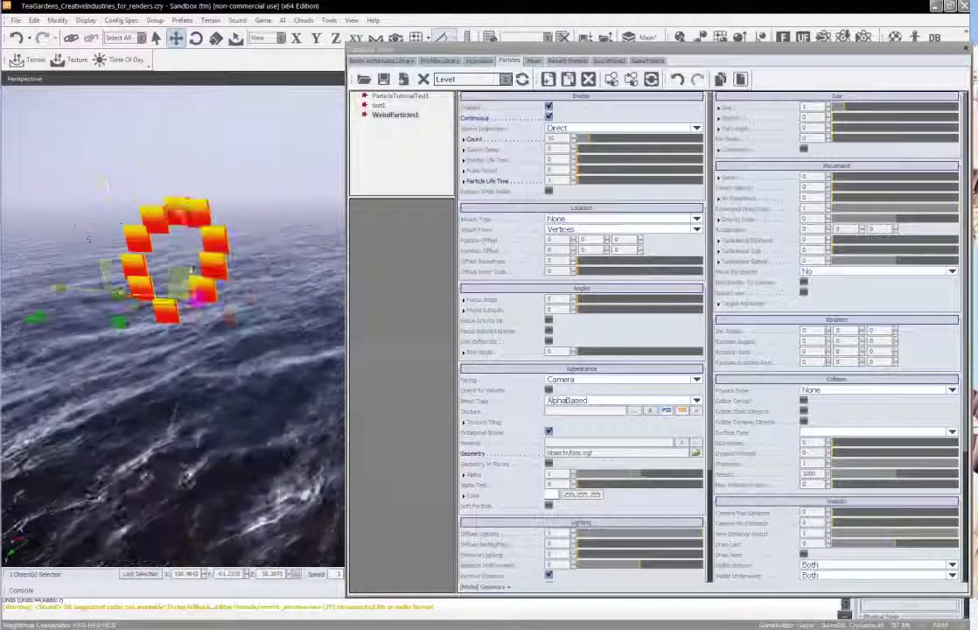
left_click_drag(105, 221, 178, 264)
left_click_drag(90, 256, 118, 276)
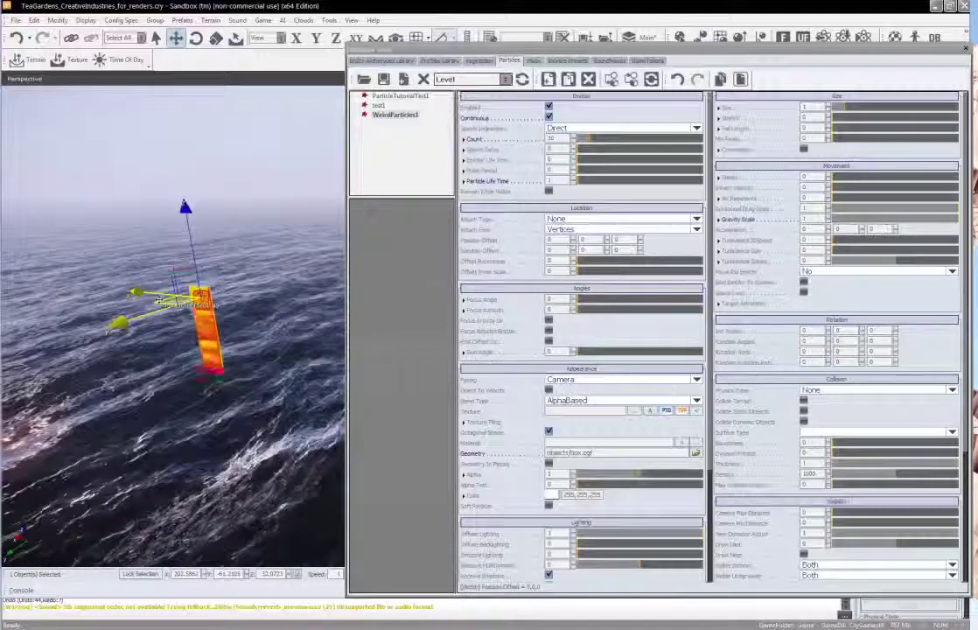
Move the emitter down and up again to test the gravity-affected boxes, ending at about X 198, Y -59, Z 40.
left_click_drag(154, 300, 115, 280)
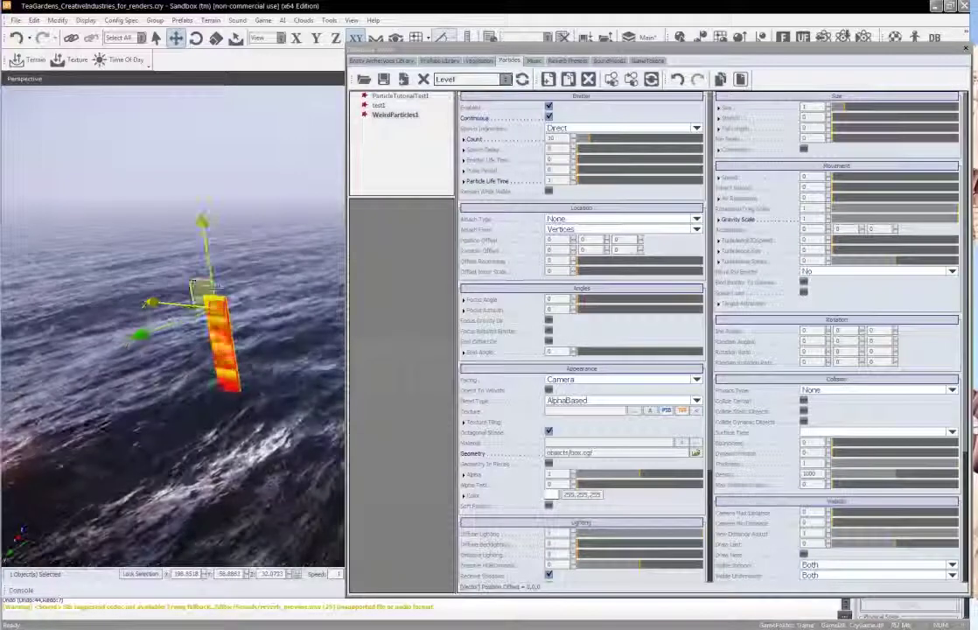
left_click_drag(194, 284, 188, 304)
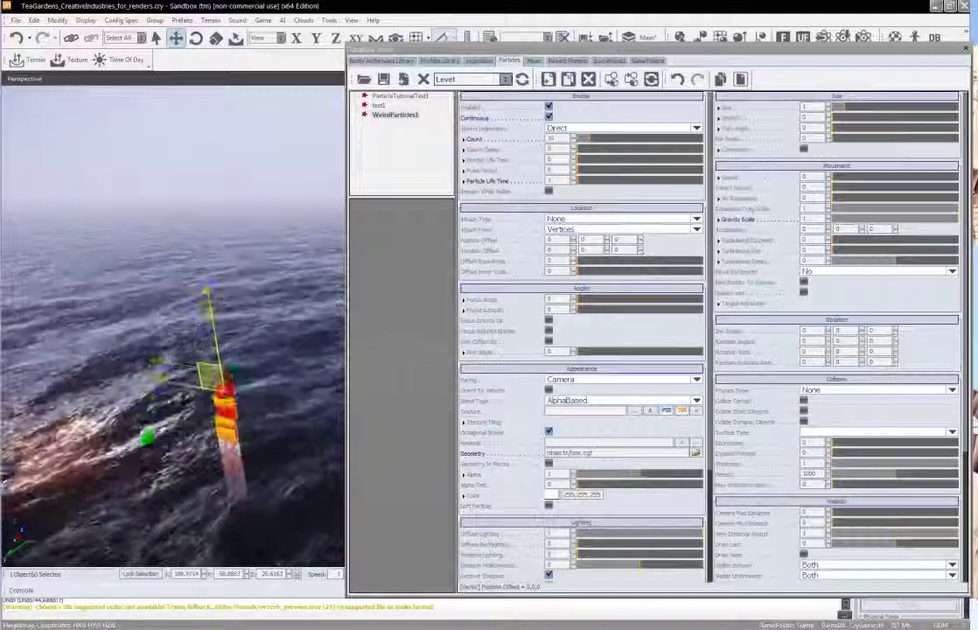
left_click_drag(199, 361, 178, 172)
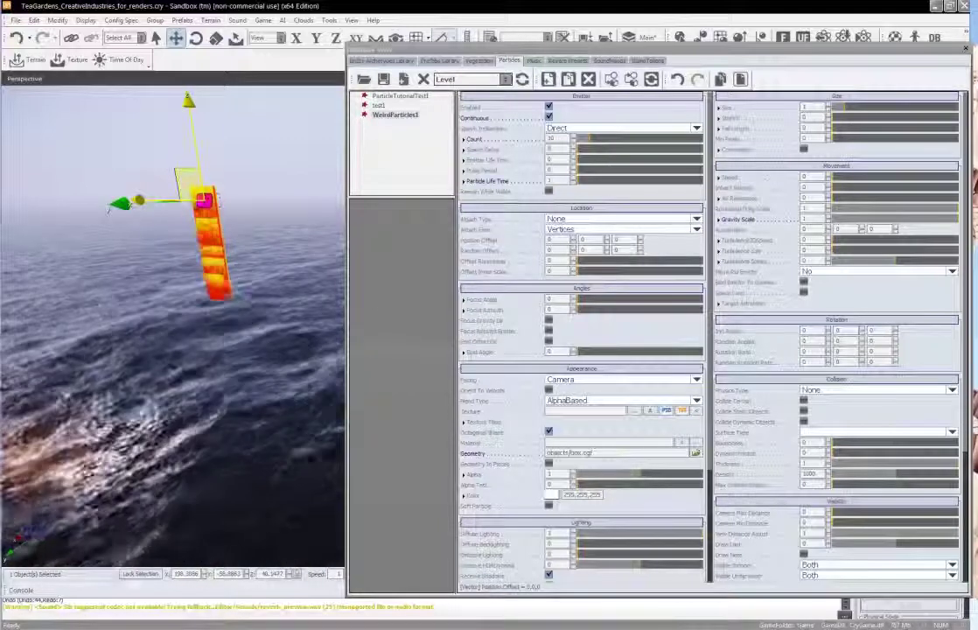
Set the particle effect's gravity scale to -1.
left_click(776, 221)
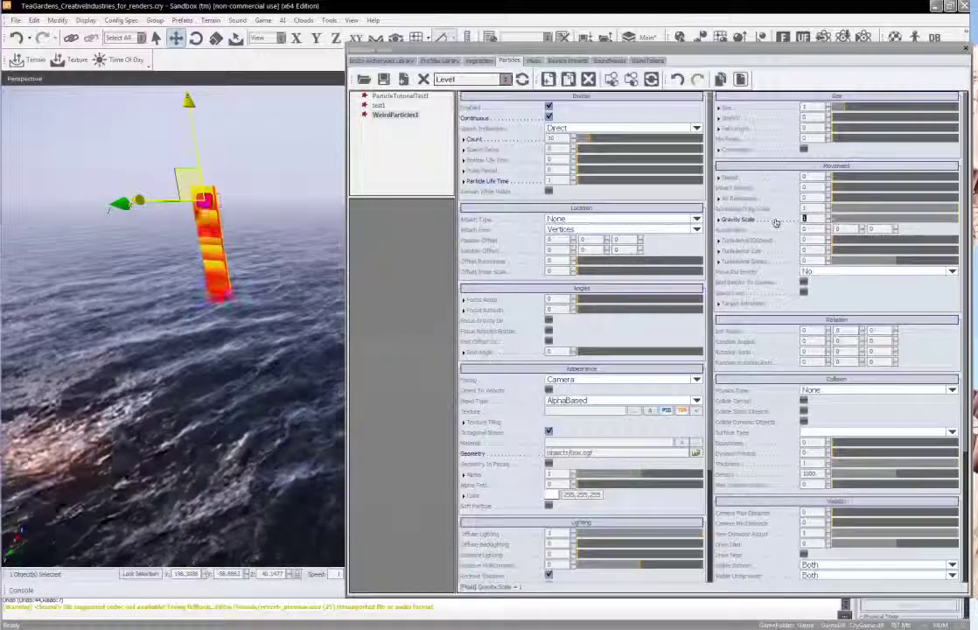
type("-1")
key("Return")
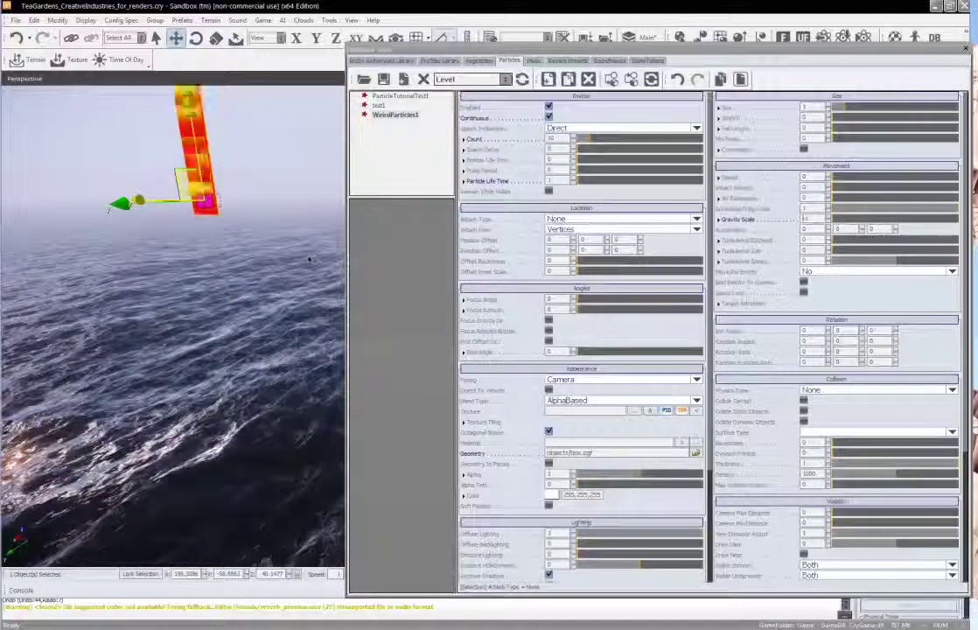
Lower the emitter toward the water to a Z position of about 35.
right_click_drag(309, 259, 294, 275)
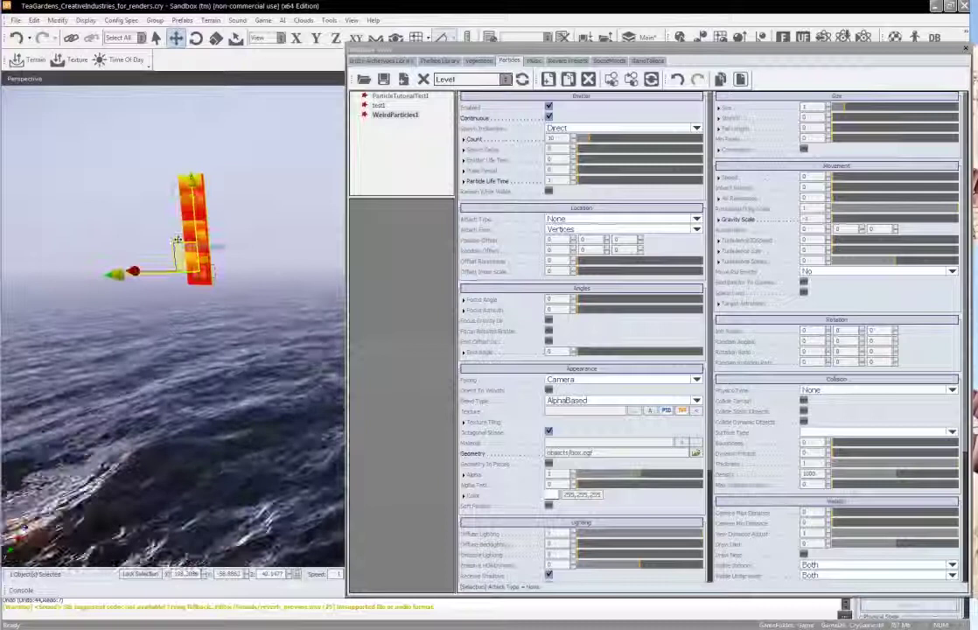
left_click_drag(178, 240, 192, 325)
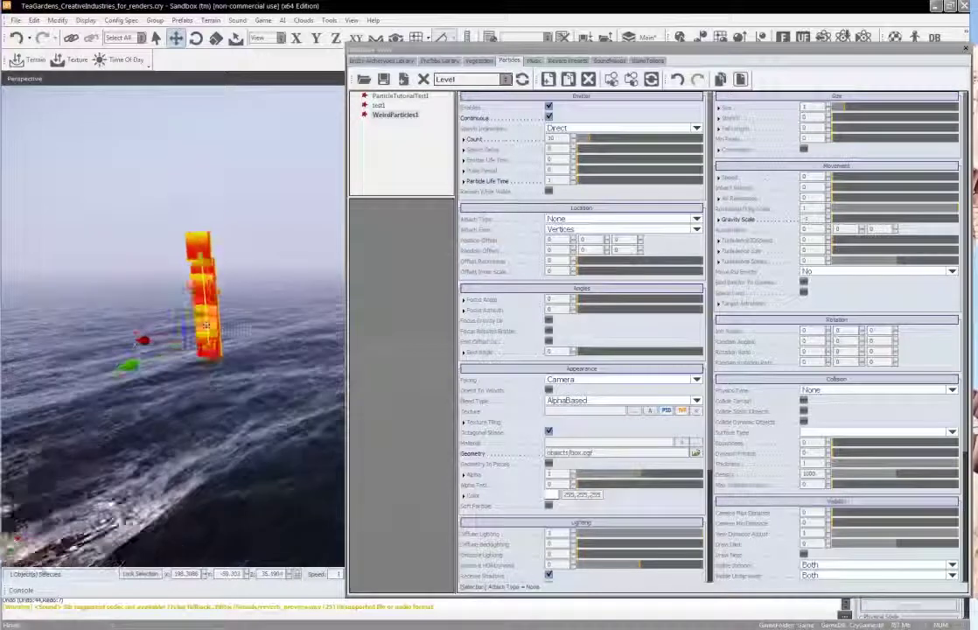
right_click_drag(206, 325, 208, 327)
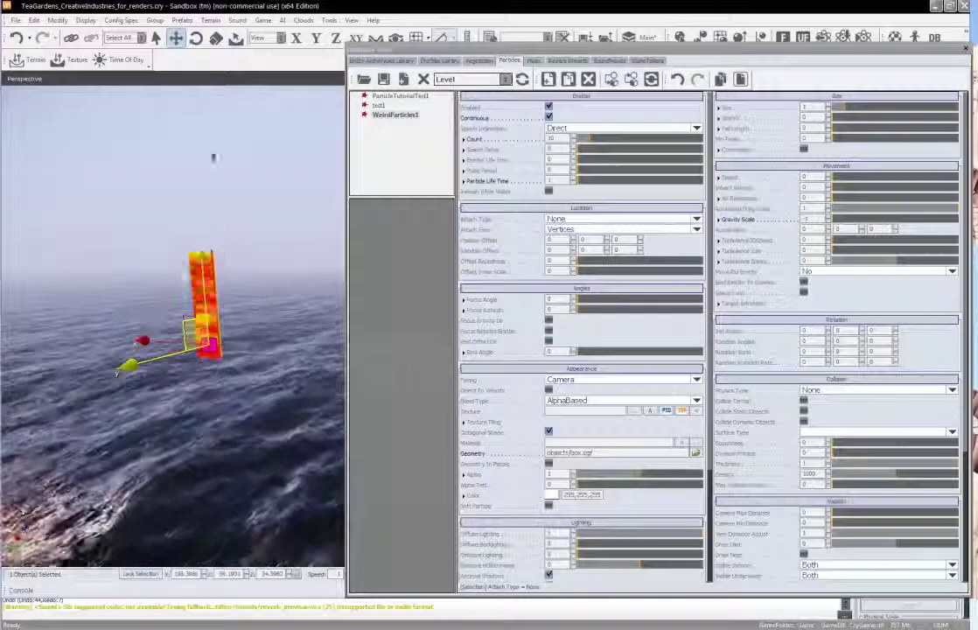
right_click_drag(297, 254, 298, 255)
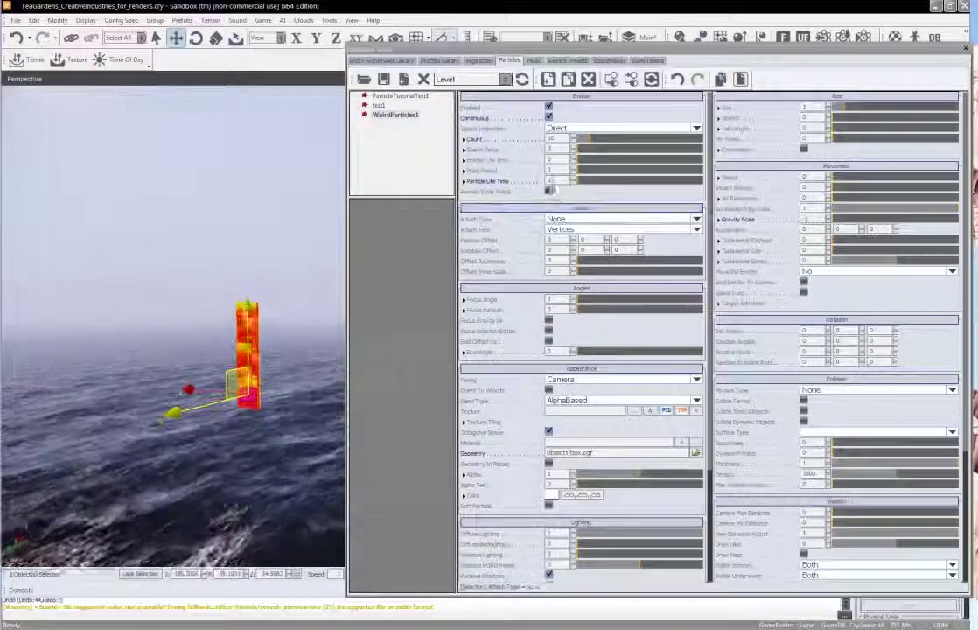
Set the emitter's count to 1 and the particle life time to 10.
right_click_drag(215, 260, 241, 243)
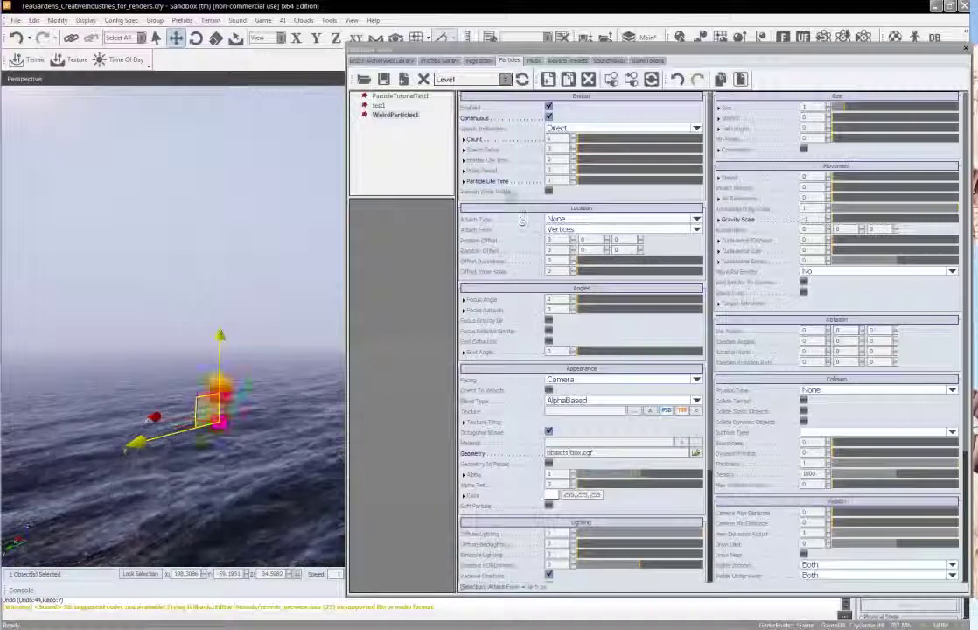
key("Return")
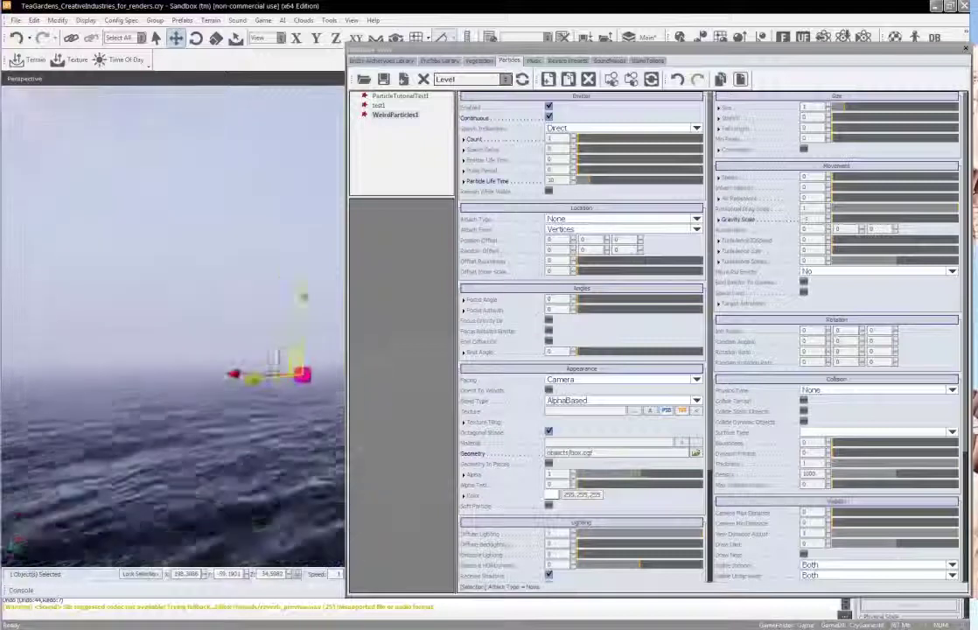
right_click_drag(283, 426, 280, 448)
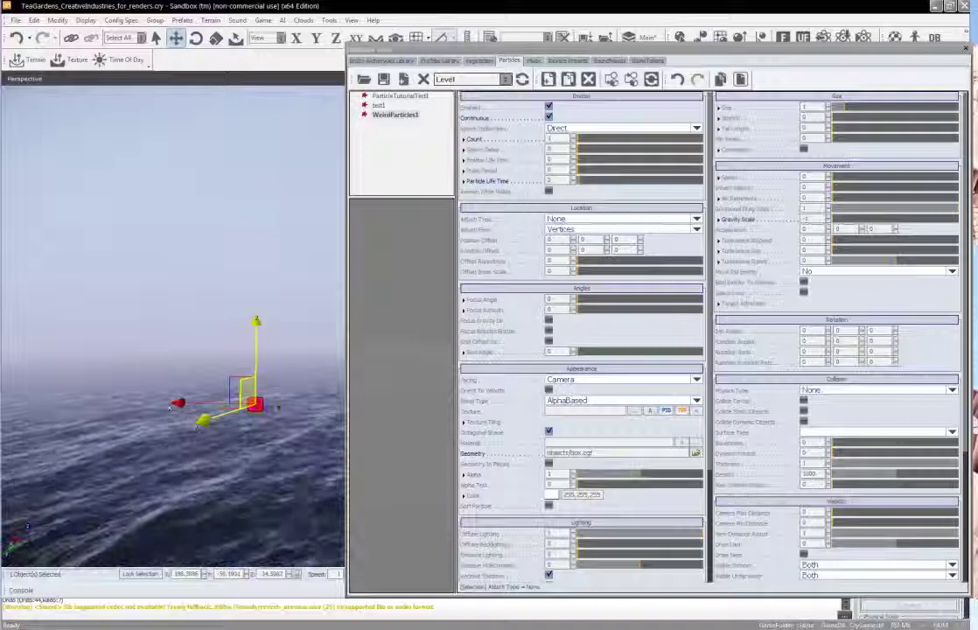
Move the emitter sideways above the water to about X 203, Y -59, Z 35.
left_click_drag(235, 391, 214, 384)
right_click_drag(271, 425, 272, 409)
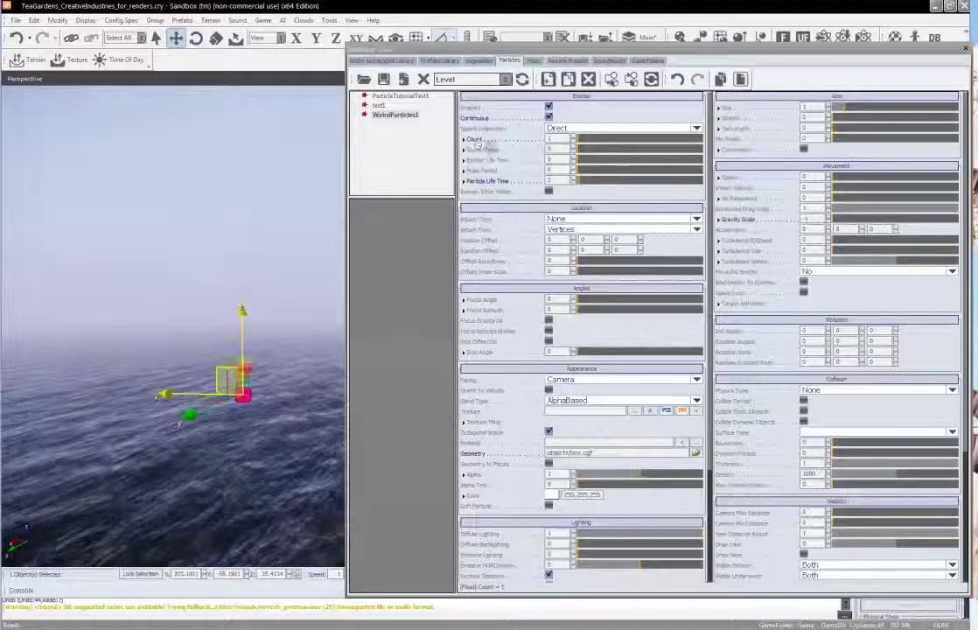
Try a particle count of 2, and set the count back to 1.
double_click(552, 140)
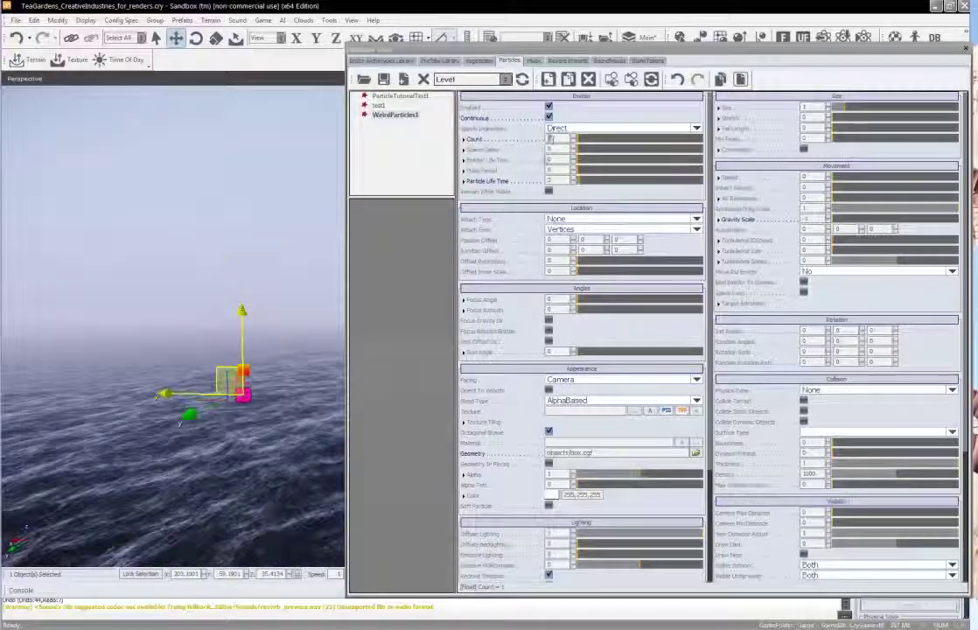
type("2")
key("Return")
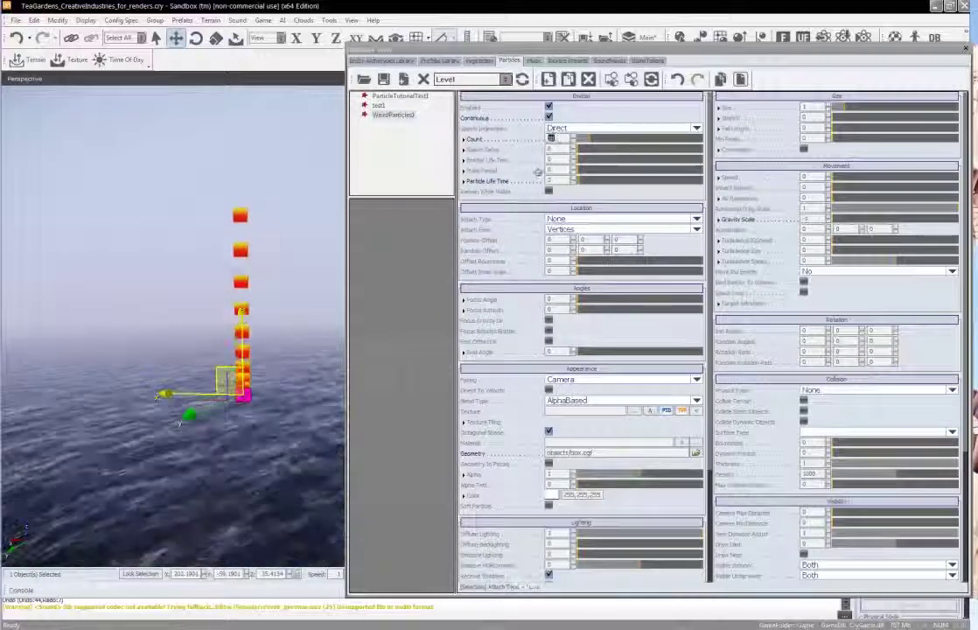
type("1")
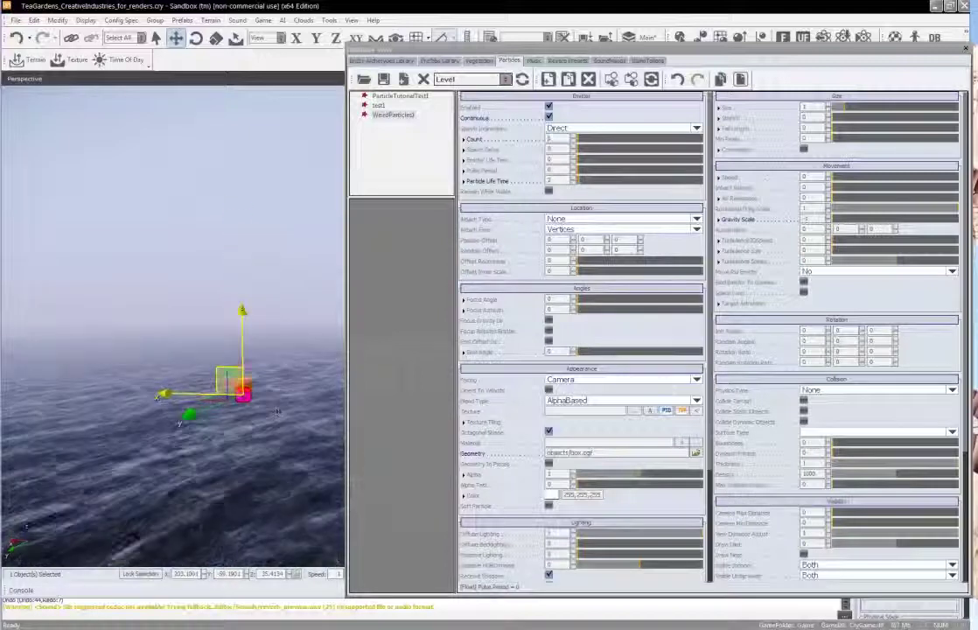
right_click_drag(281, 403, 278, 404)
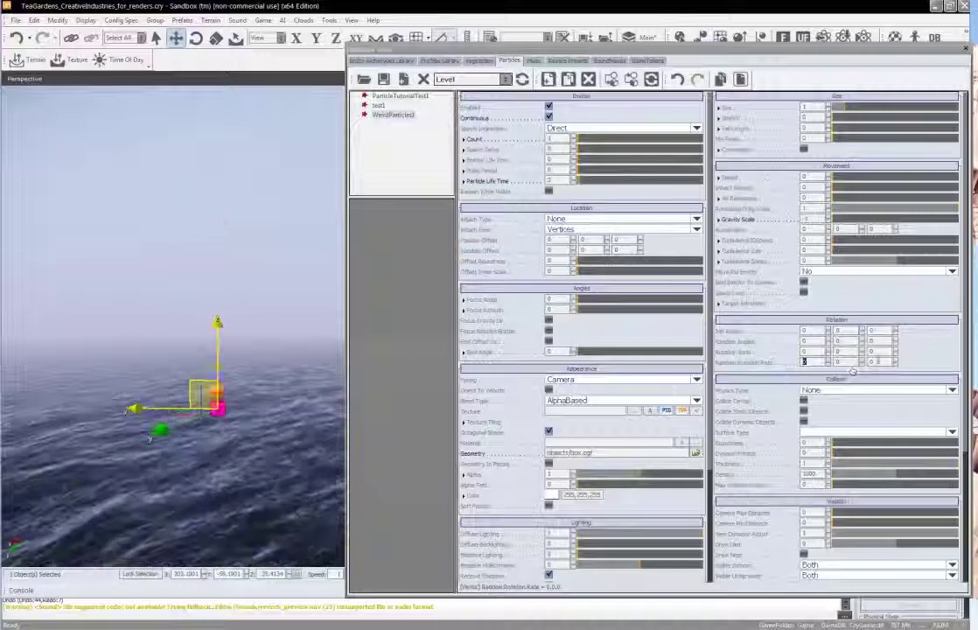
Set the third component of the particles' random rotation rate to 100.
left_click_drag(878, 361, 856, 363)
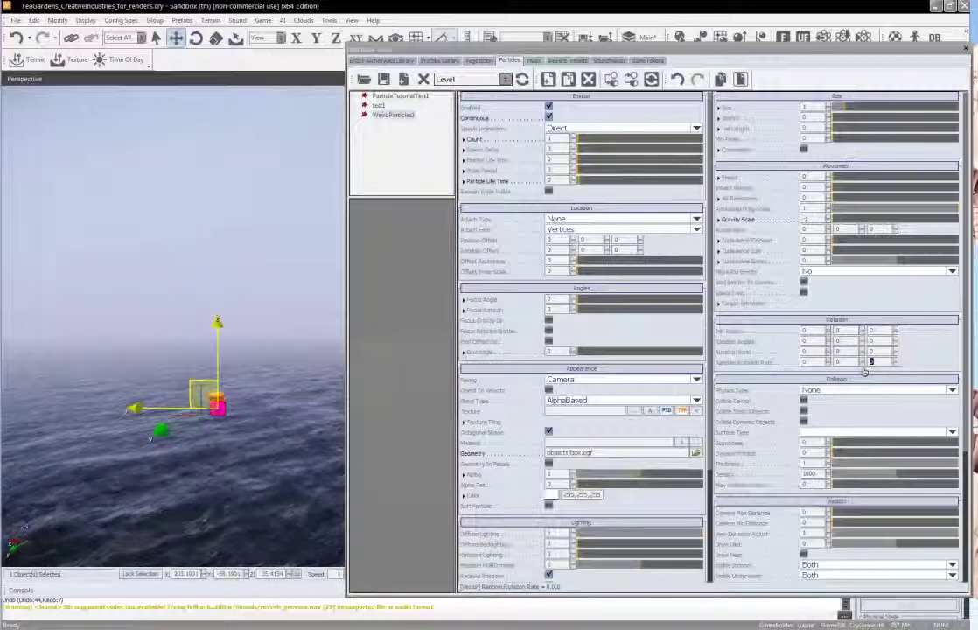
type("100")
key("Return")
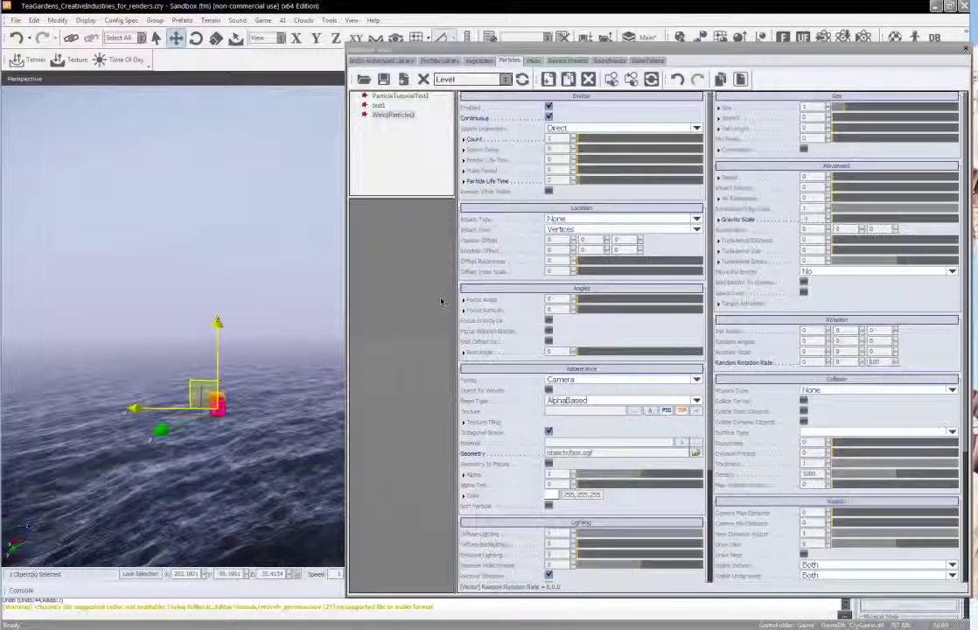
right_click_drag(326, 314, 298, 333)
key("d")
key("a")
key("d")
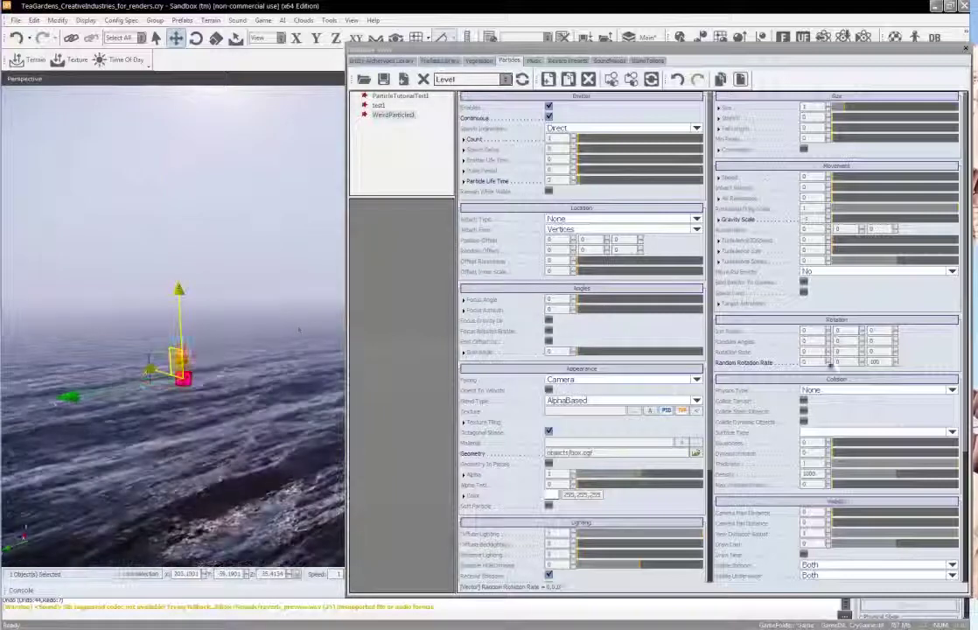
Set the first and second components of the random rotation rate to 100 as well.
left_click(837, 361)
type("100")
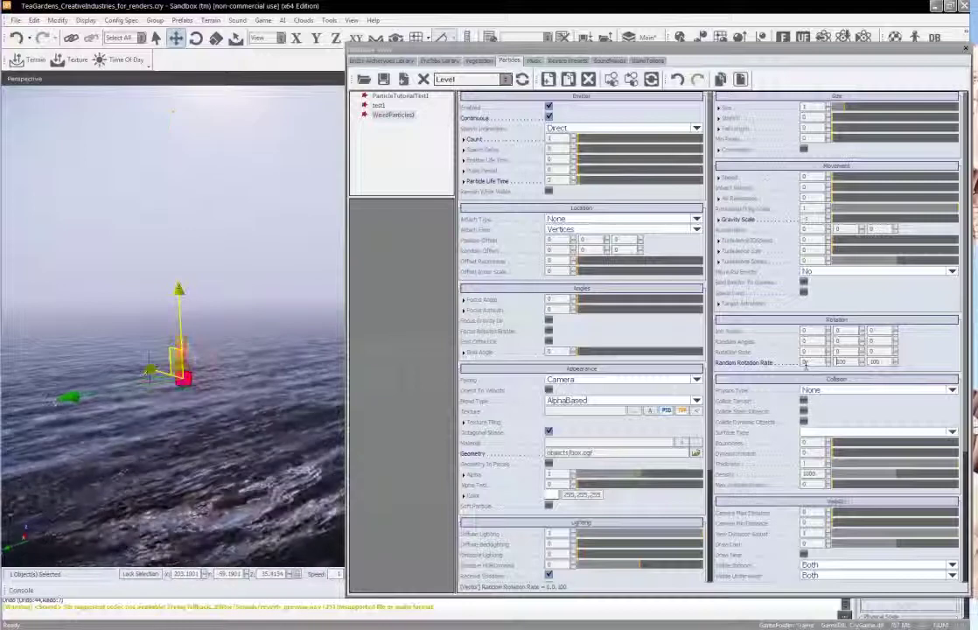
left_click_drag(806, 364, 788, 370)
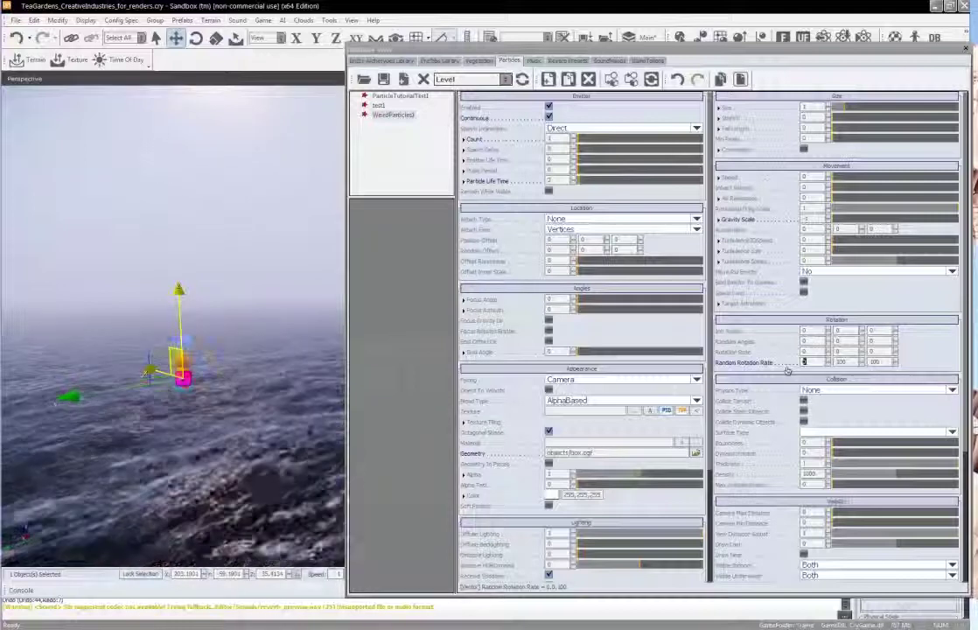
type("100")
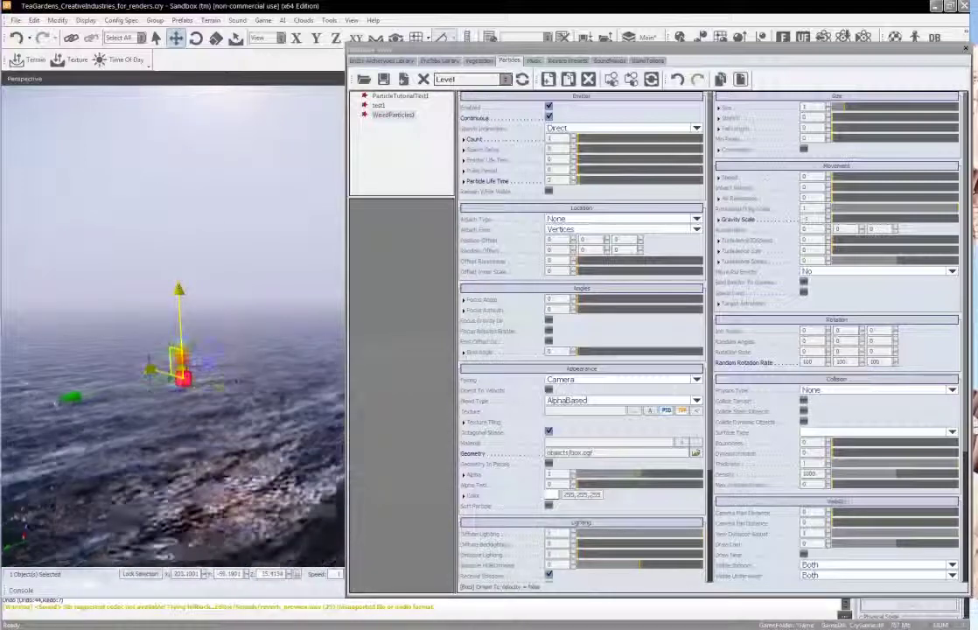
right_click_drag(210, 394, 254, 382)
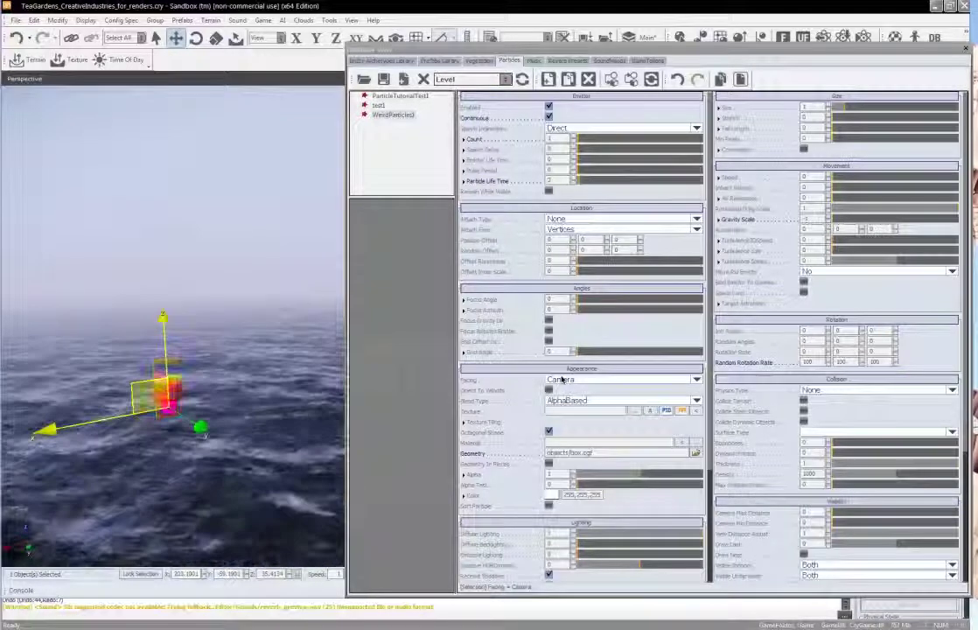
Change the particles' facing from Camera to Free.
left_click(562, 378)
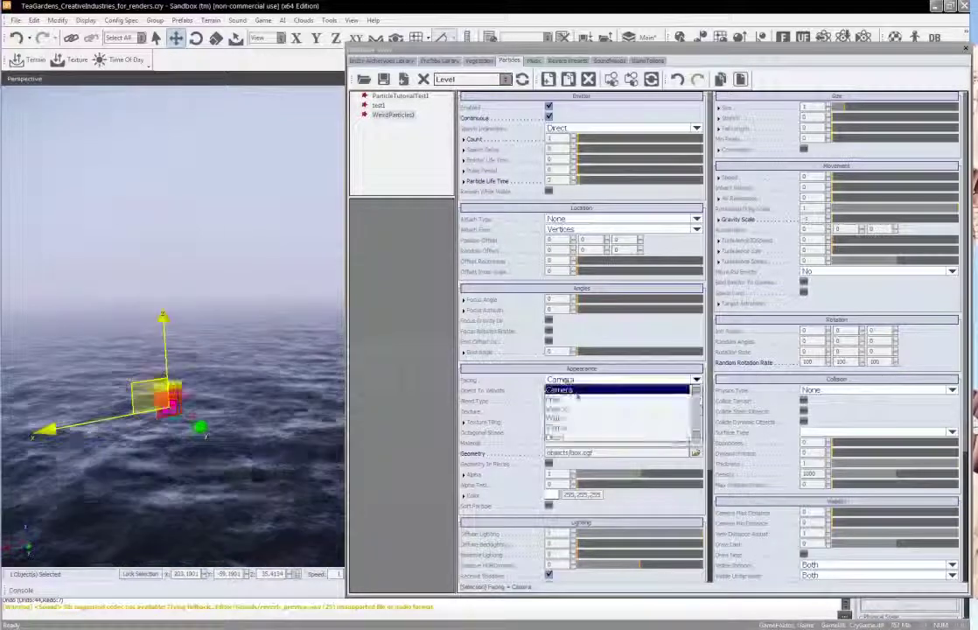
left_click(577, 402)
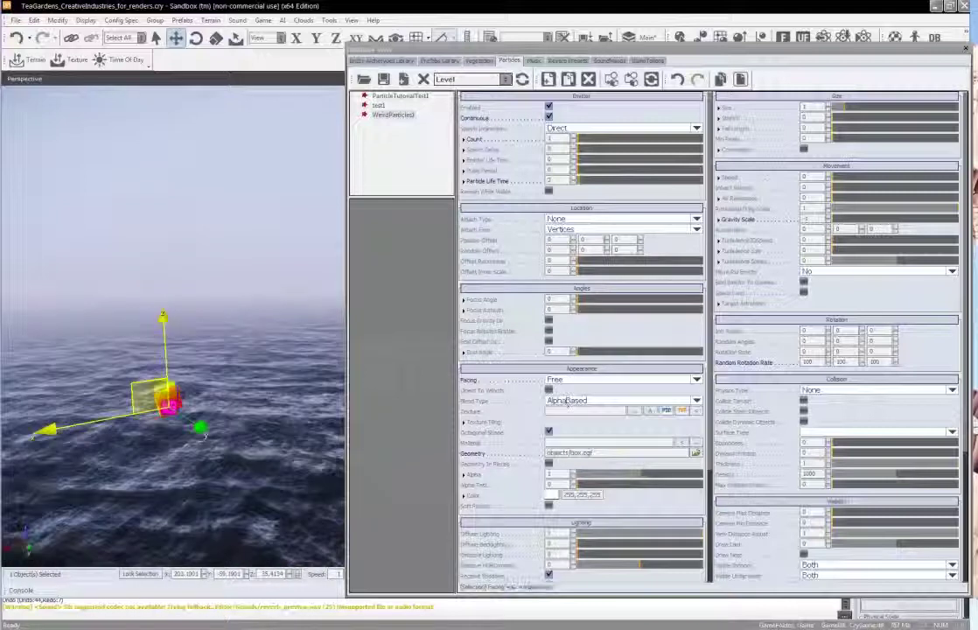
right_click_drag(305, 419, 307, 394)
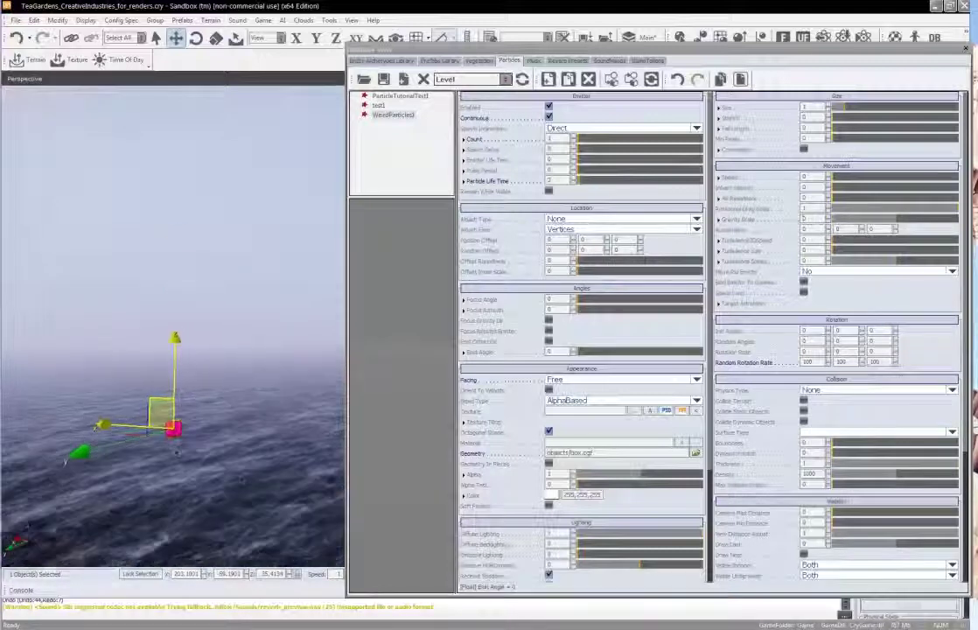
Expand the gravity scale settings and set the gravity scale to -1 with a Random value of 1.
right_click_drag(233, 420, 232, 426)
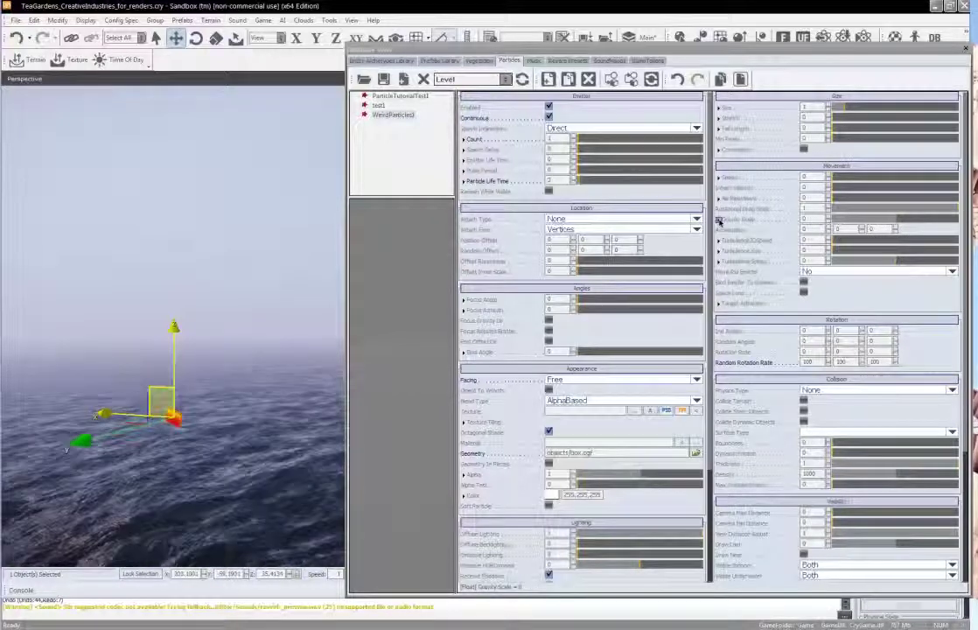
left_click(718, 219)
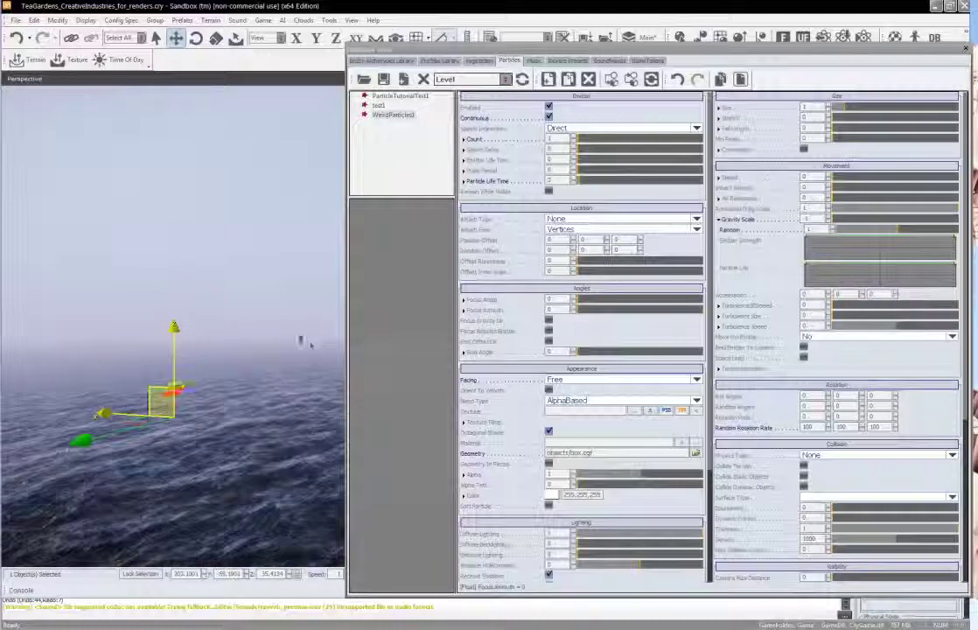
right_click_drag(311, 345, 270, 301)
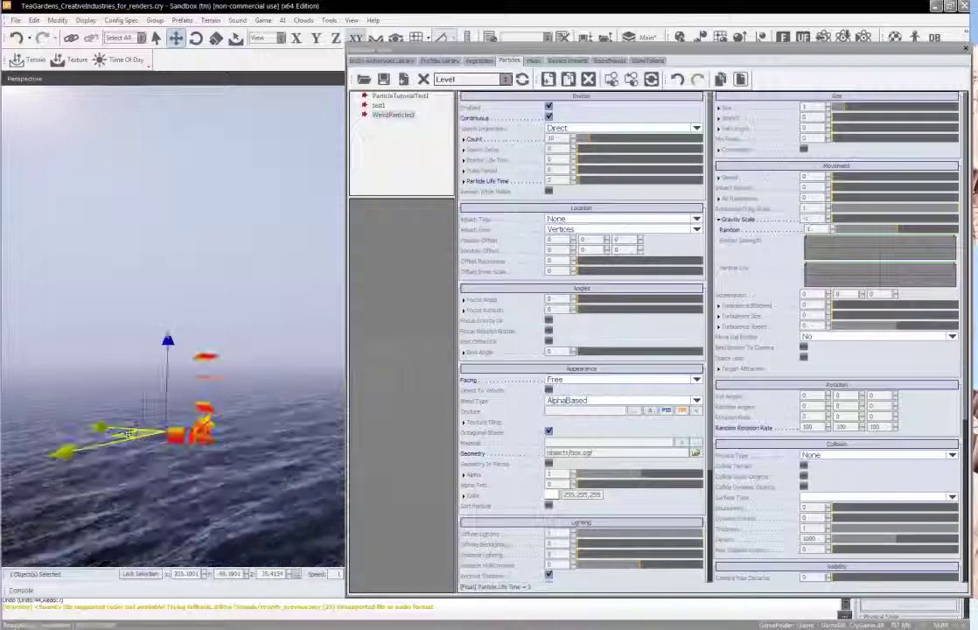
Move the particle emitter a short distance across the horizontal plane.
mouse_move(128, 434)
left_mouse_down()
mouse_move(116, 428)
mouse_move(175, 451)
mouse_move(145, 440)
left_mouse_up()
right_click_drag(292, 442, 282, 446)
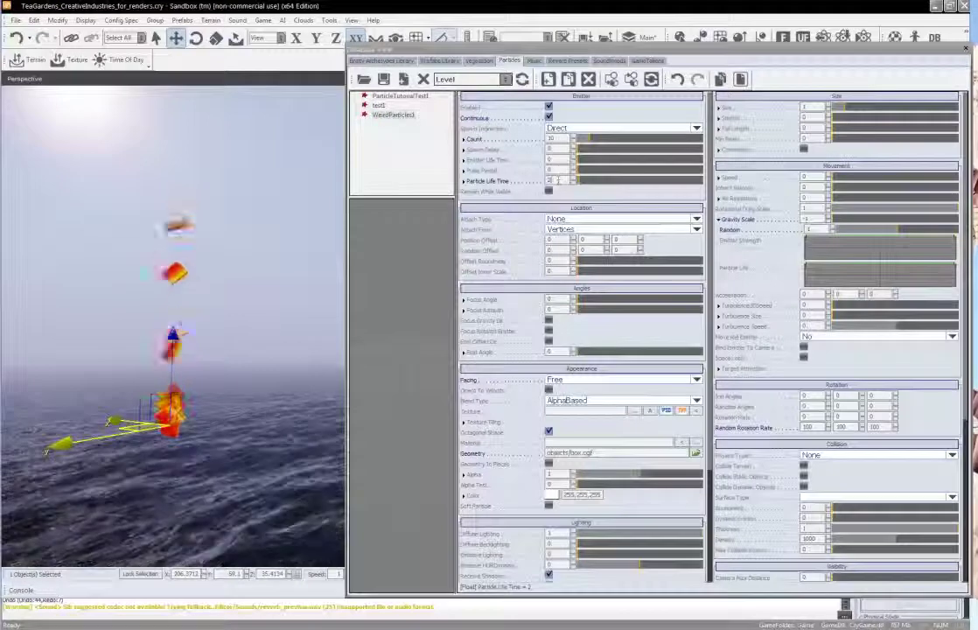
Set the particle life time to 20.
left_click(559, 180)
type("0")
key("Return")
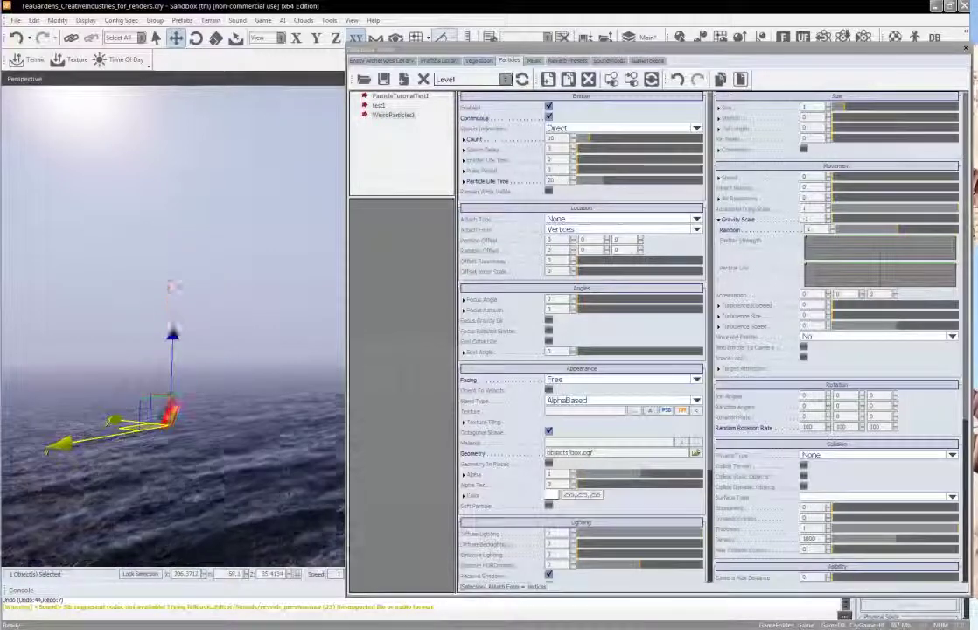
right_click_drag(258, 490, 284, 470)
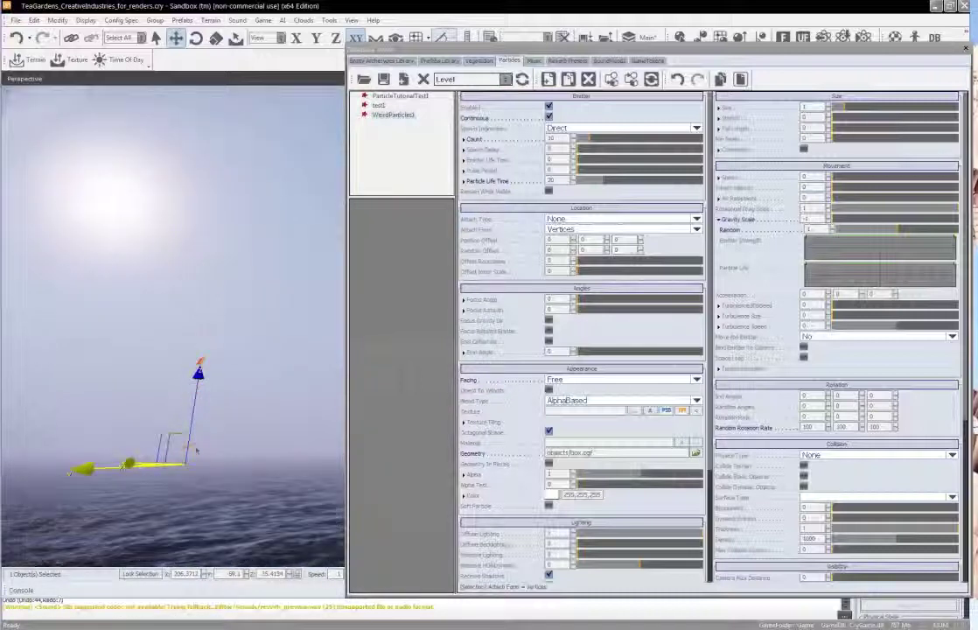
Reduce the particle life time to 10.
mouse_move(256, 465)
right_mouse_down()
mouse_move(252, 478)
mouse_move(256, 470)
right_mouse_up()
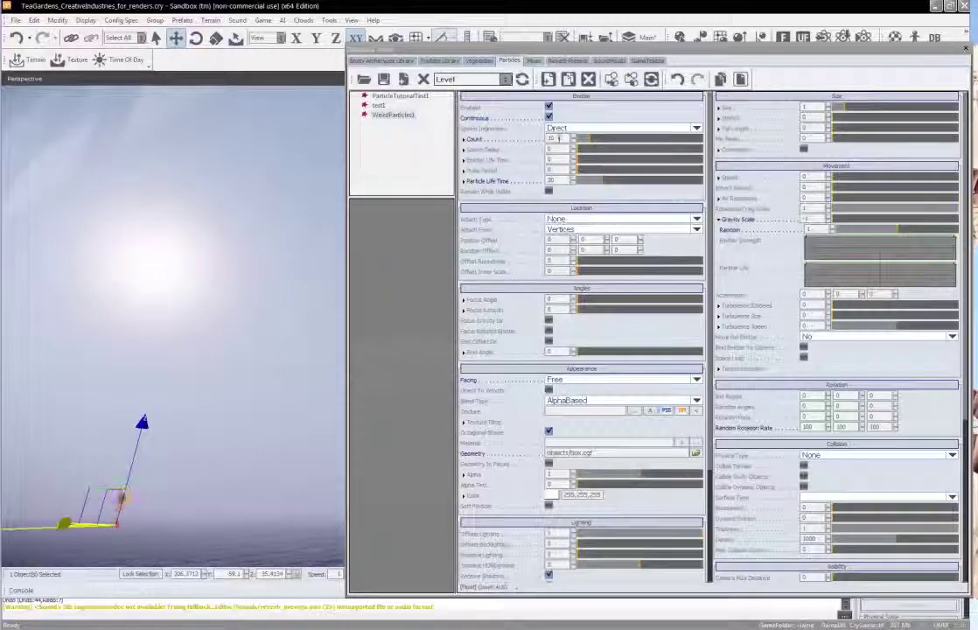
left_click_drag(561, 181, 517, 186)
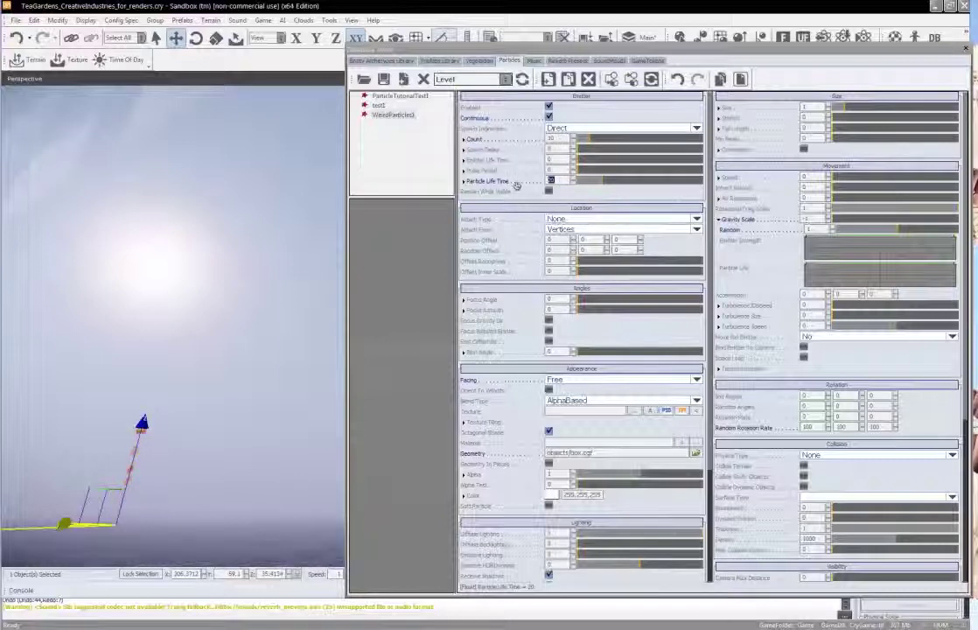
right_click_drag(273, 487, 213, 487)
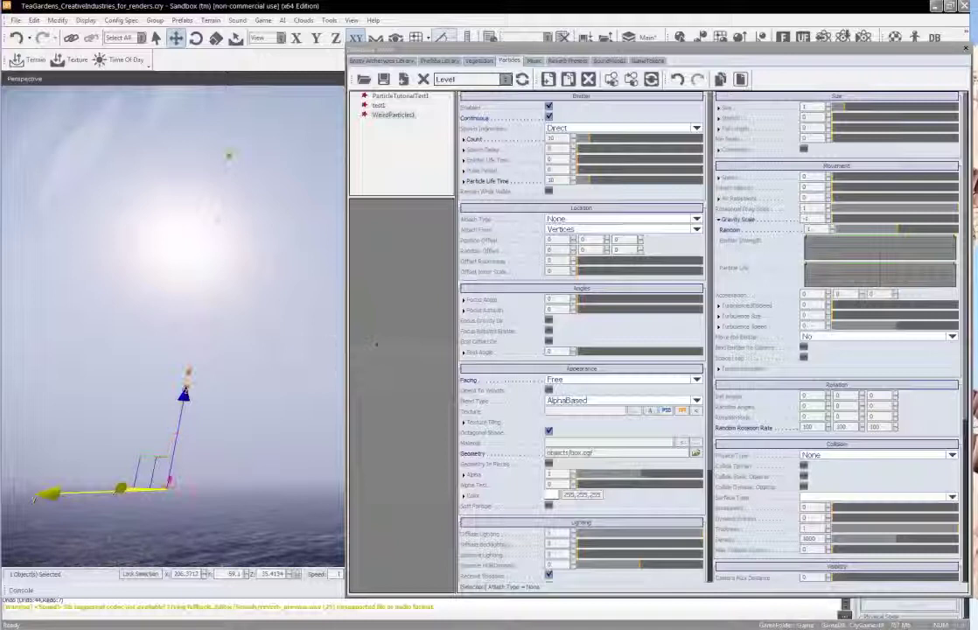
Expand the particle size settings and set Size to 10 with a Random value of 1.
left_click(734, 107)
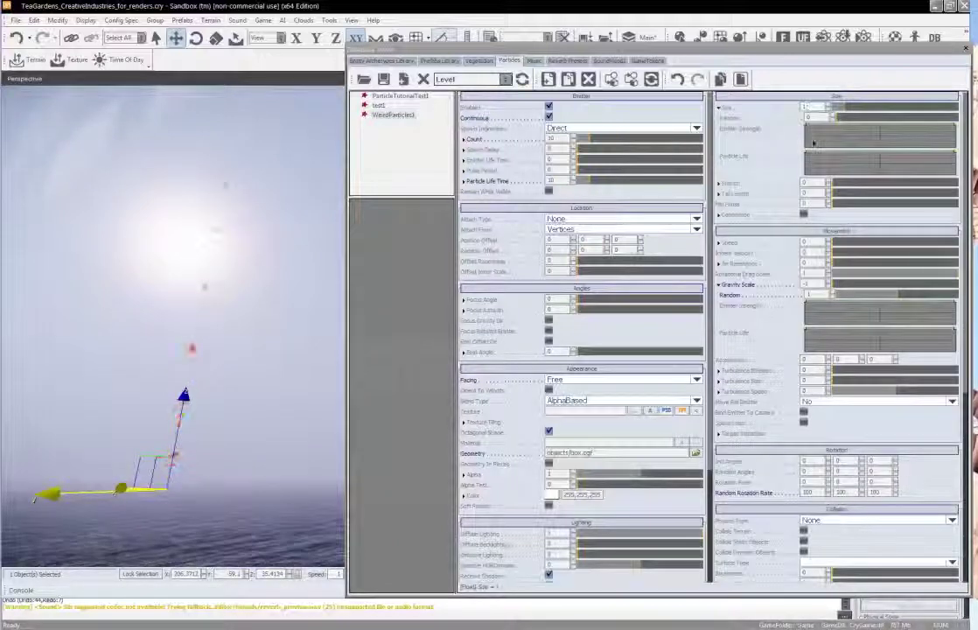
type("0")
key("Return")
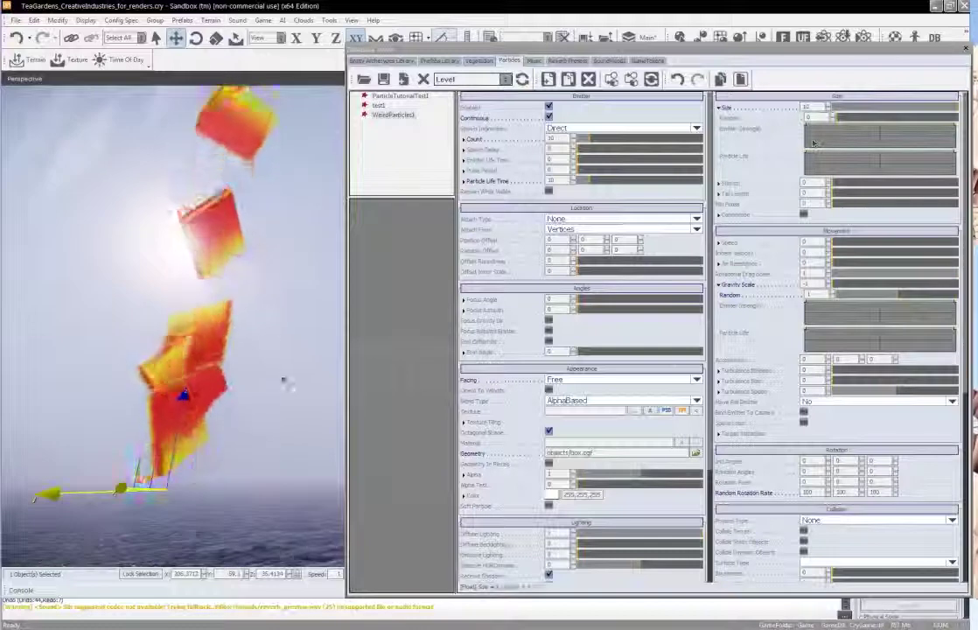
right_click_drag(284, 382, 282, 379)
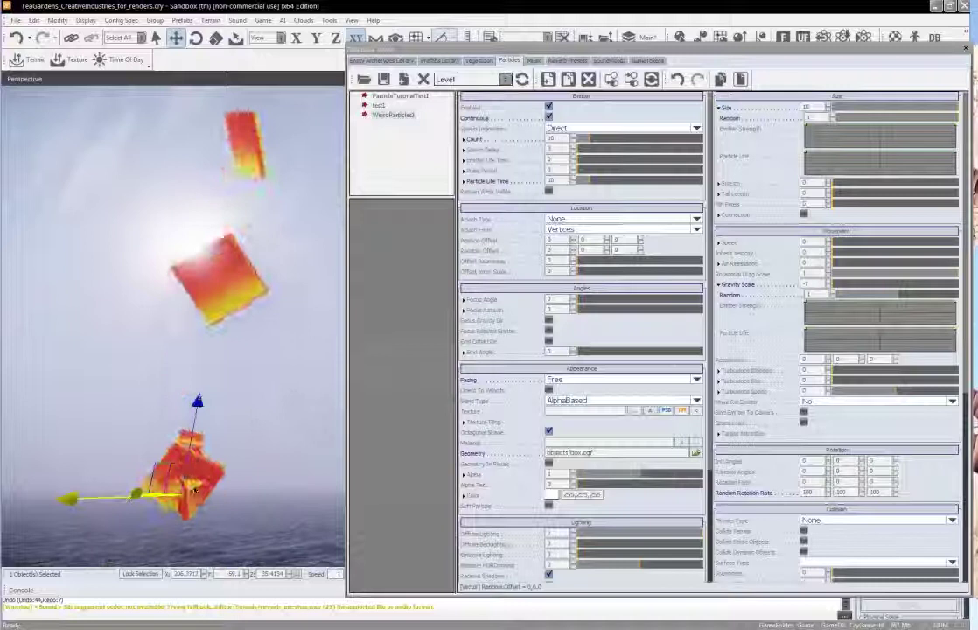
right_click_drag(256, 480, 258, 477)
key("a")
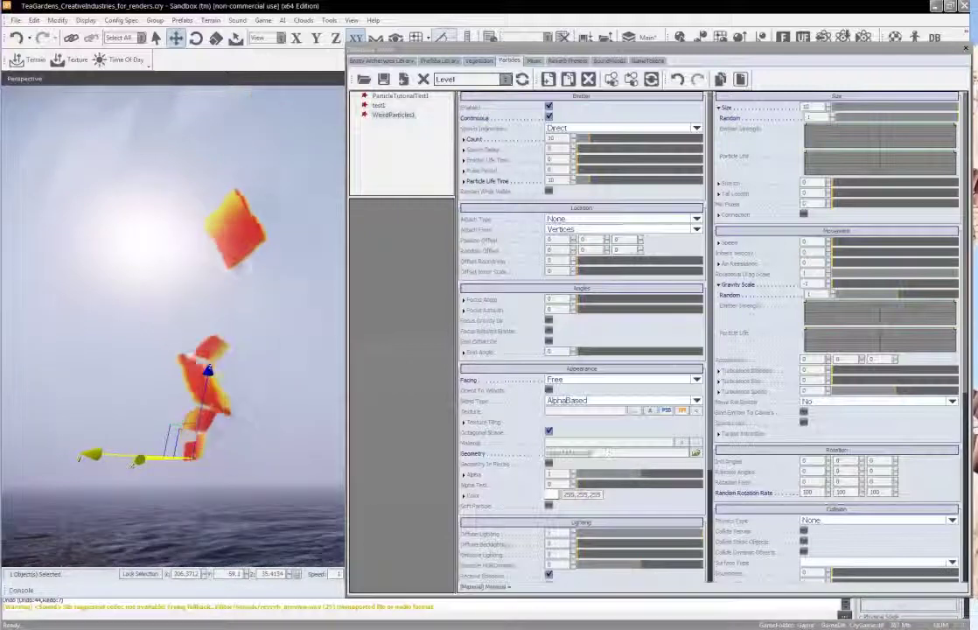
Browse for replacement particle geometry in the Game/Levels/SketchupExported/WeavingNumbers_SU folder.
left_click(695, 452)
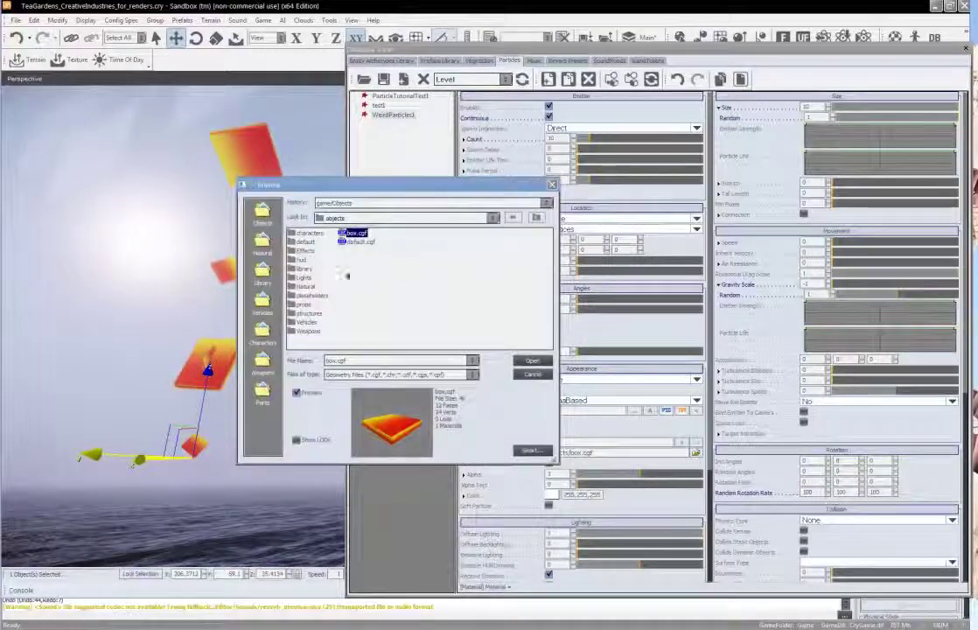
left_click(536, 217)
left_click(535, 217)
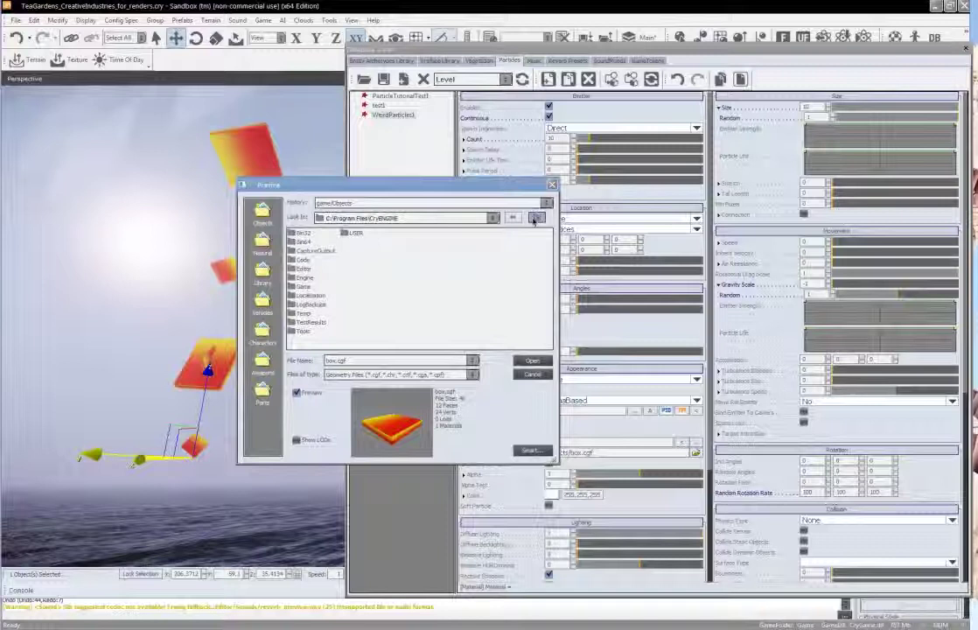
double_click(306, 287)
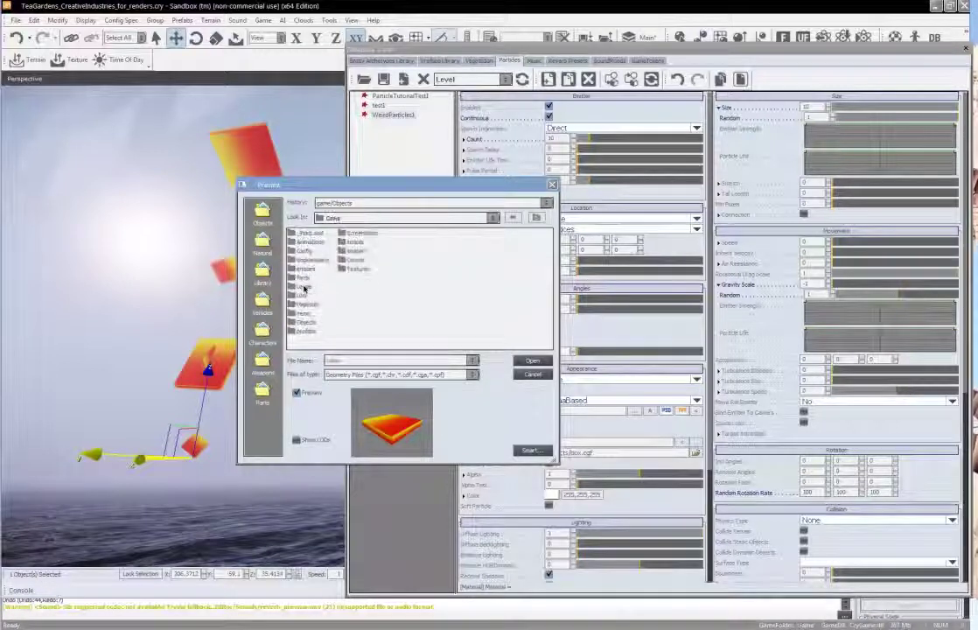
double_click(303, 287)
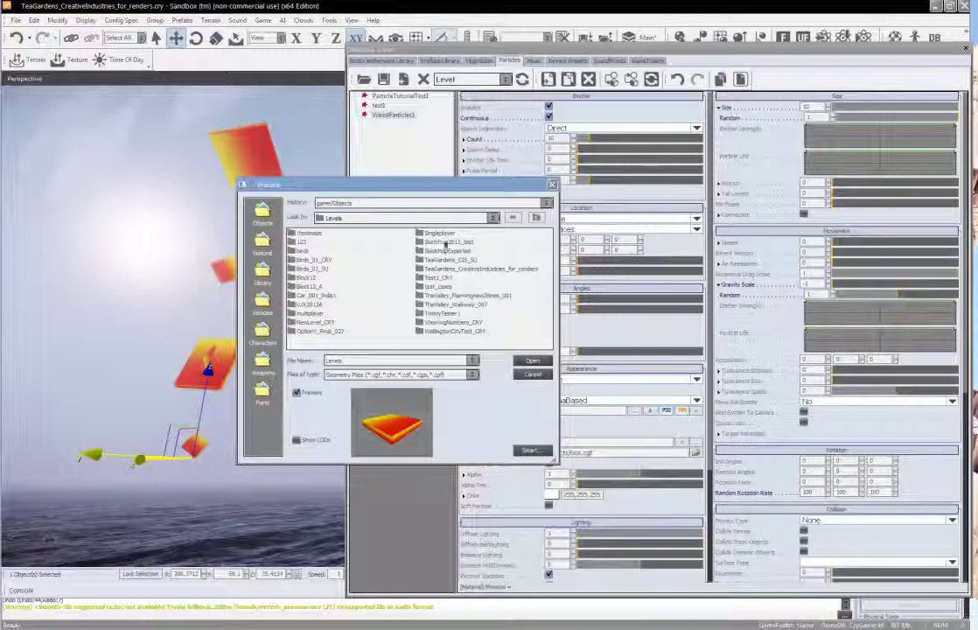
double_click(450, 252)
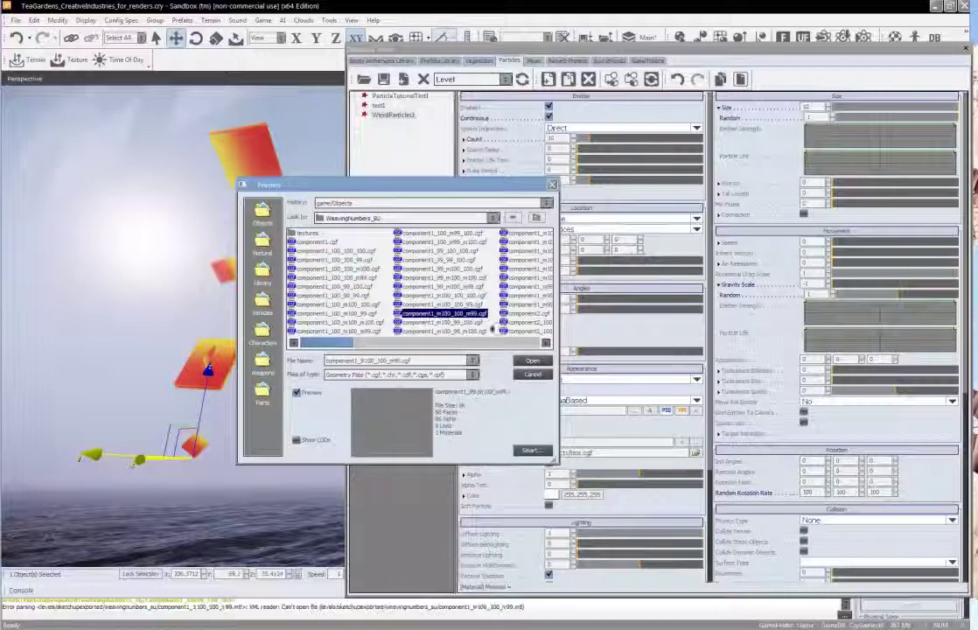
Preview several component files and load component2.cgf as the particle geometry.
left_click(521, 314)
left_click(523, 305)
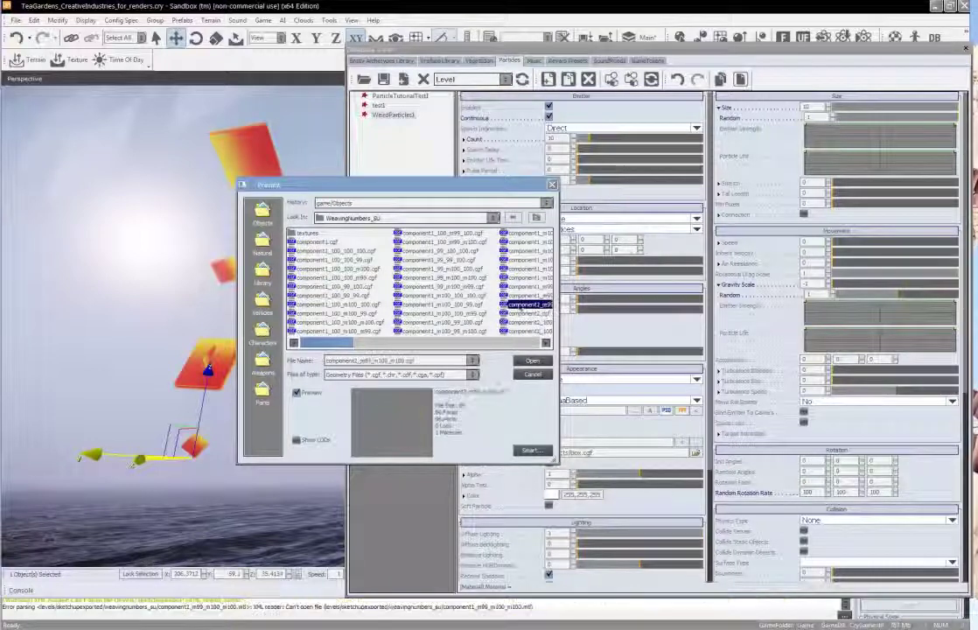
left_click(522, 314)
left_click(521, 330)
left_click(519, 322)
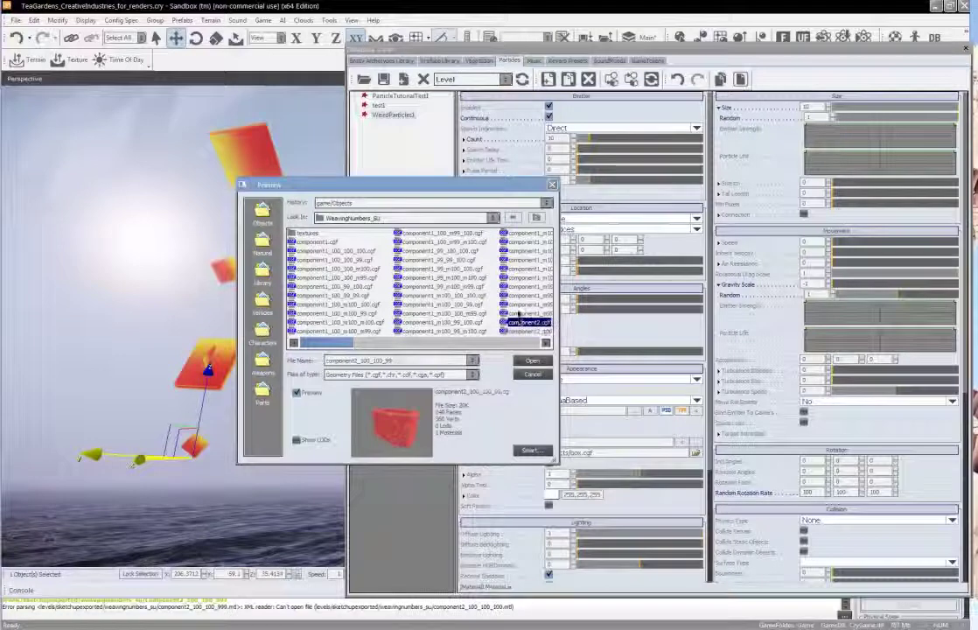
left_click(522, 313)
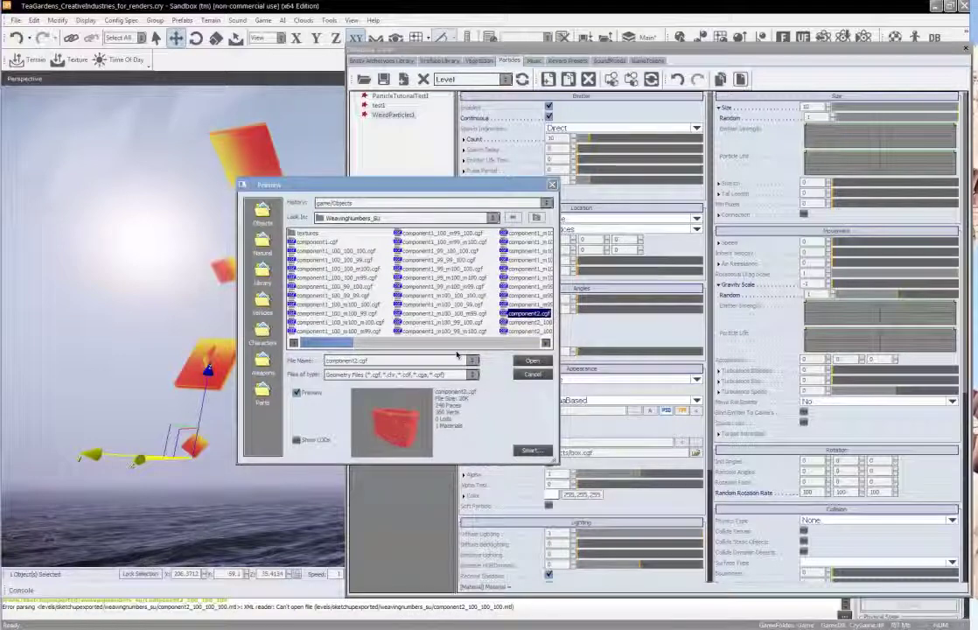
left_click(533, 361)
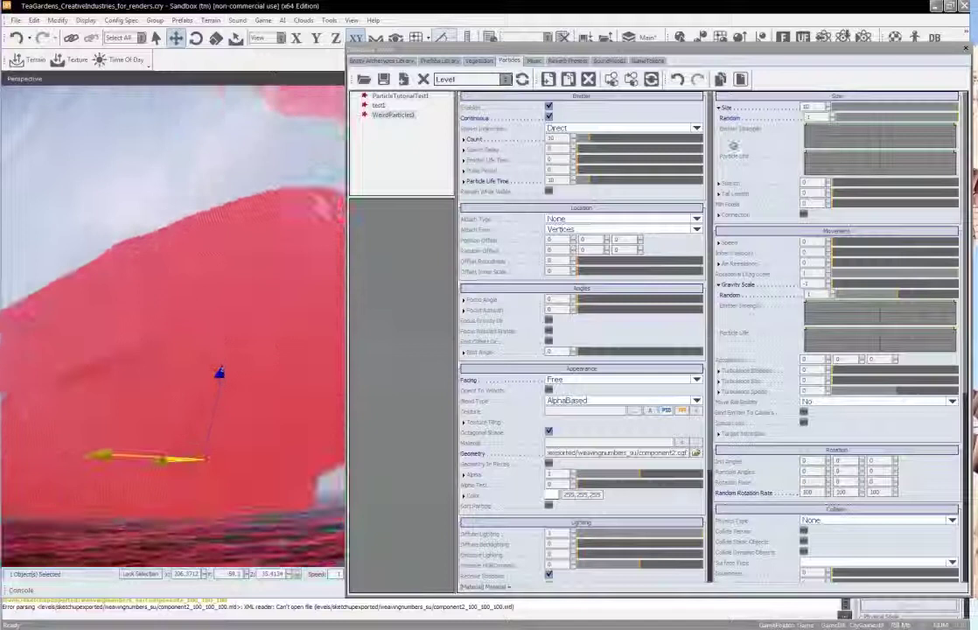
Set the particle size to 1 and the particle count to 40.
type("1")
key("Return")
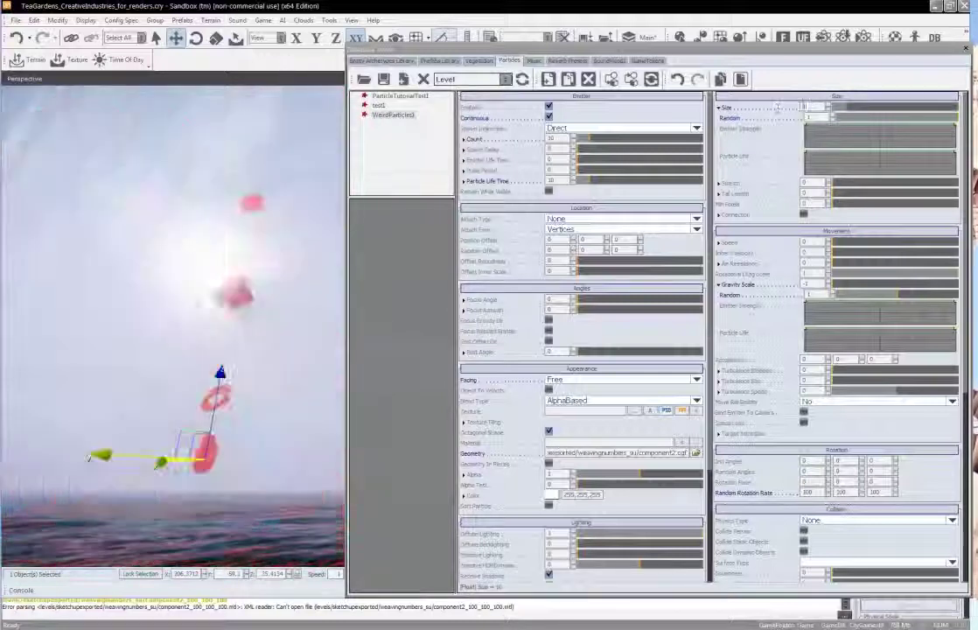
right_click_drag(257, 441, 281, 375)
key("w")
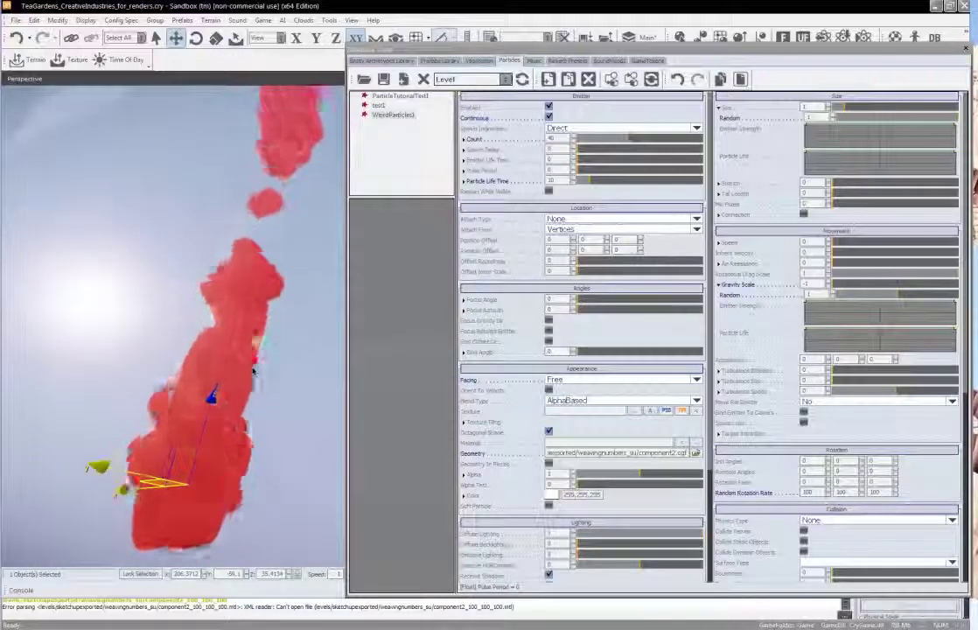
right_click_drag(253, 370, 254, 371)
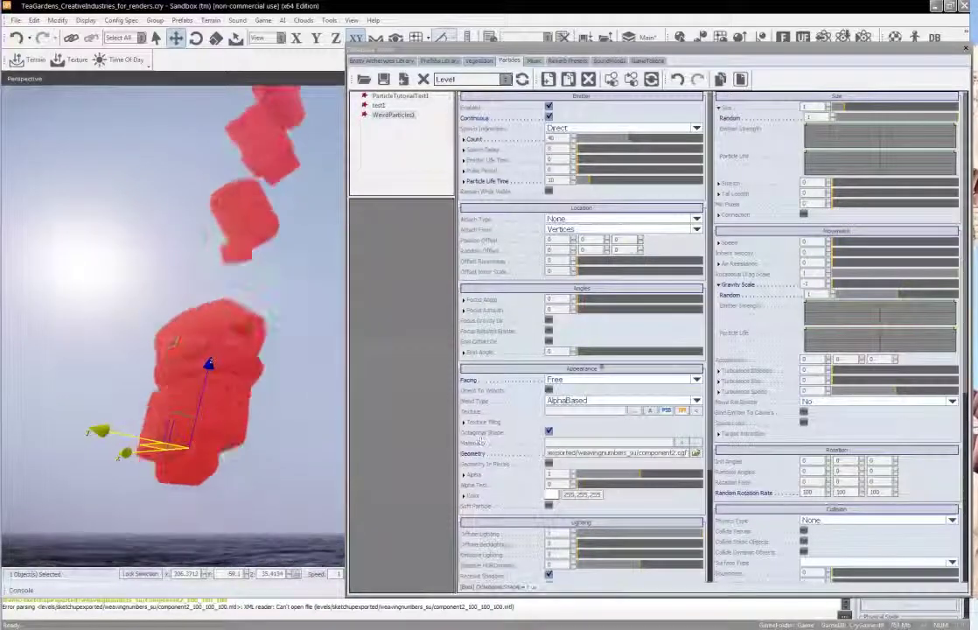
Open the Material Editor from the particle's material setting and view the SU material under Levels/SketchupExported/WeavingNumbers_SU.
left_click(473, 380)
left_click(475, 449)
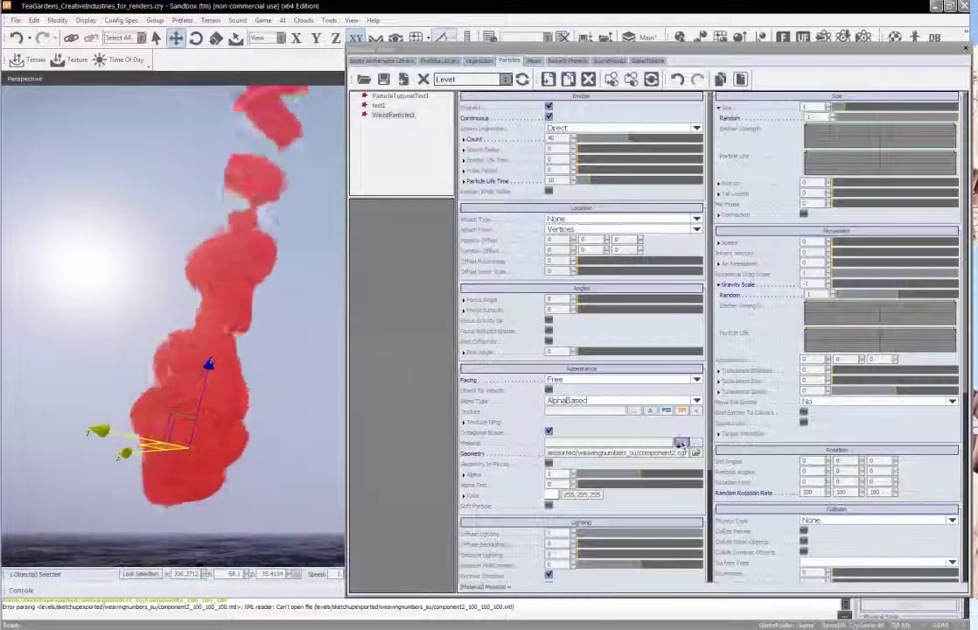
left_click(681, 443)
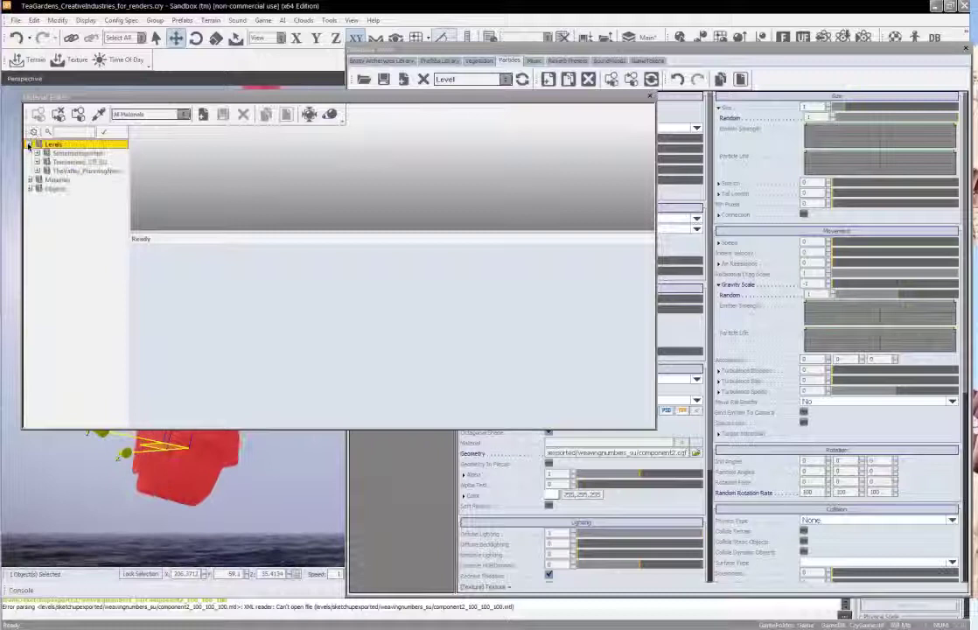
left_click(37, 153)
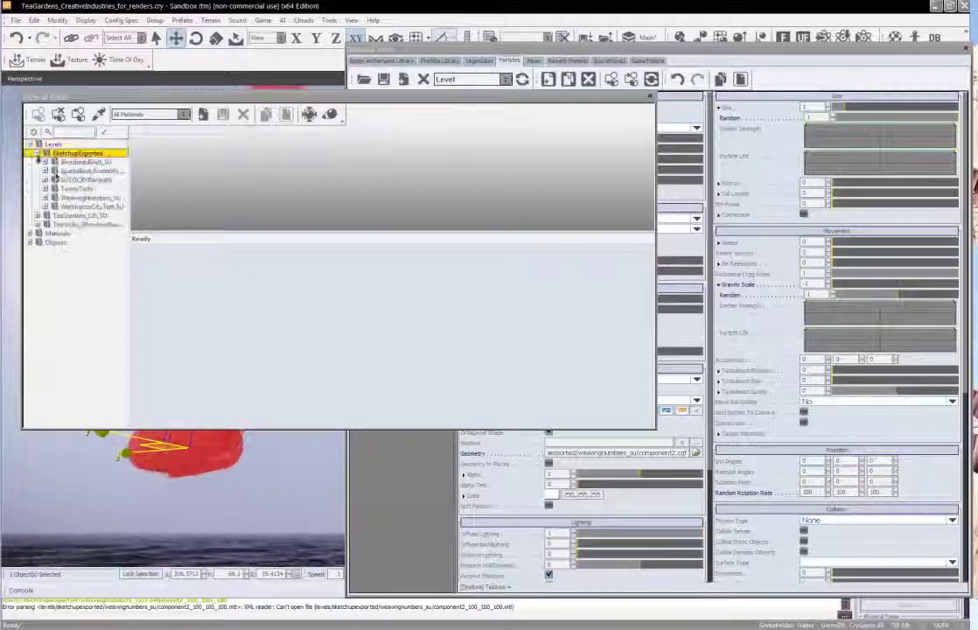
left_click(45, 198)
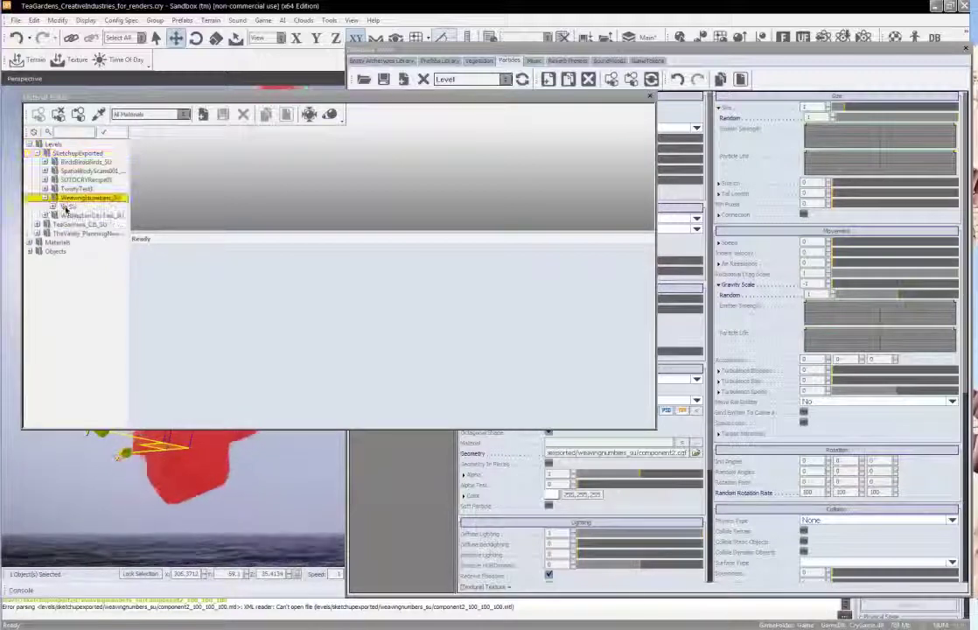
left_click(66, 207)
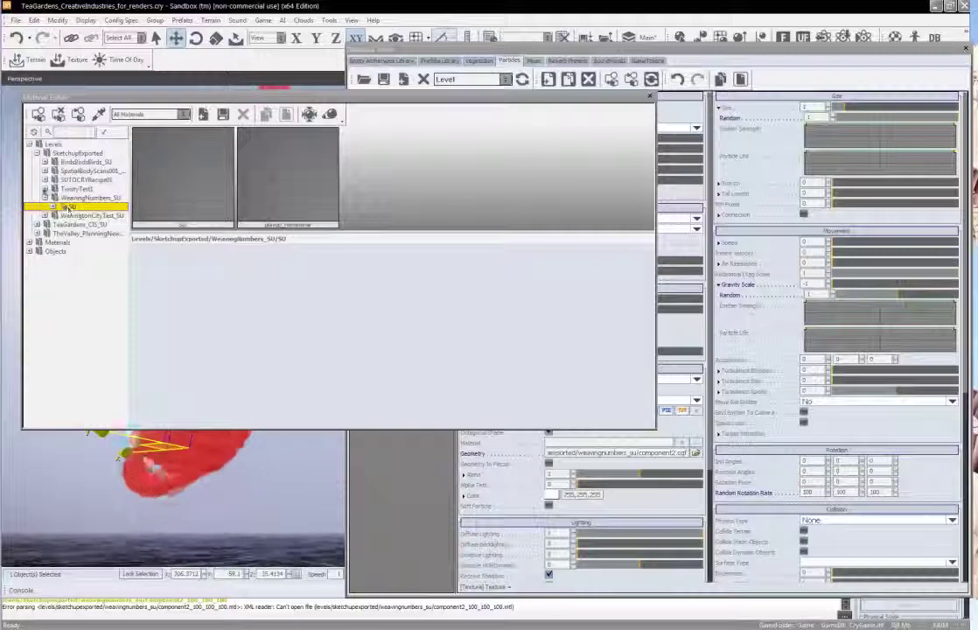
Select the zebra-striped sub-material cfur011 in the SUTOCRYRecipe01 SU material.
left_click(45, 181)
left_click(69, 189)
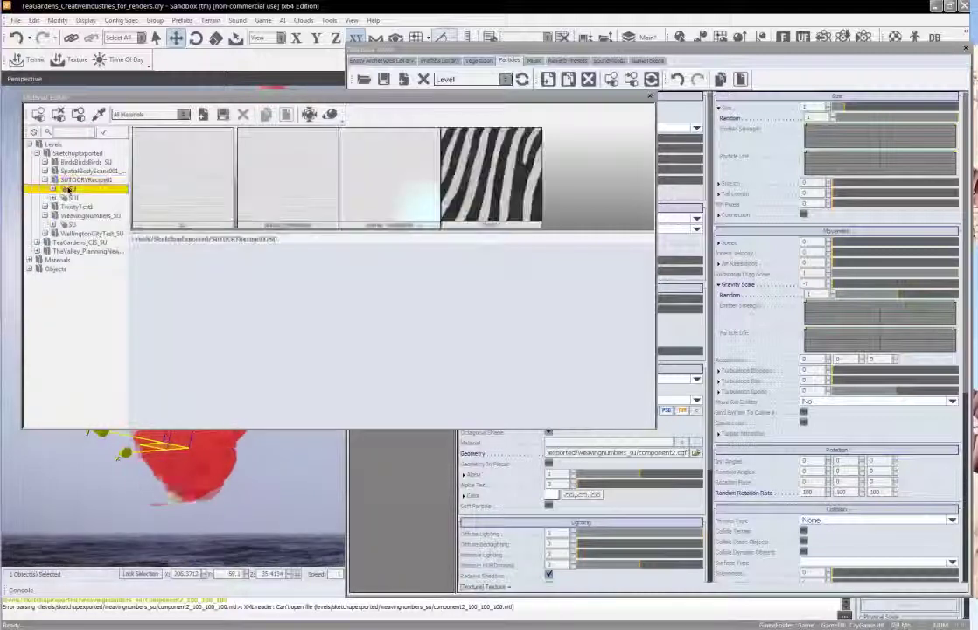
left_click(484, 196)
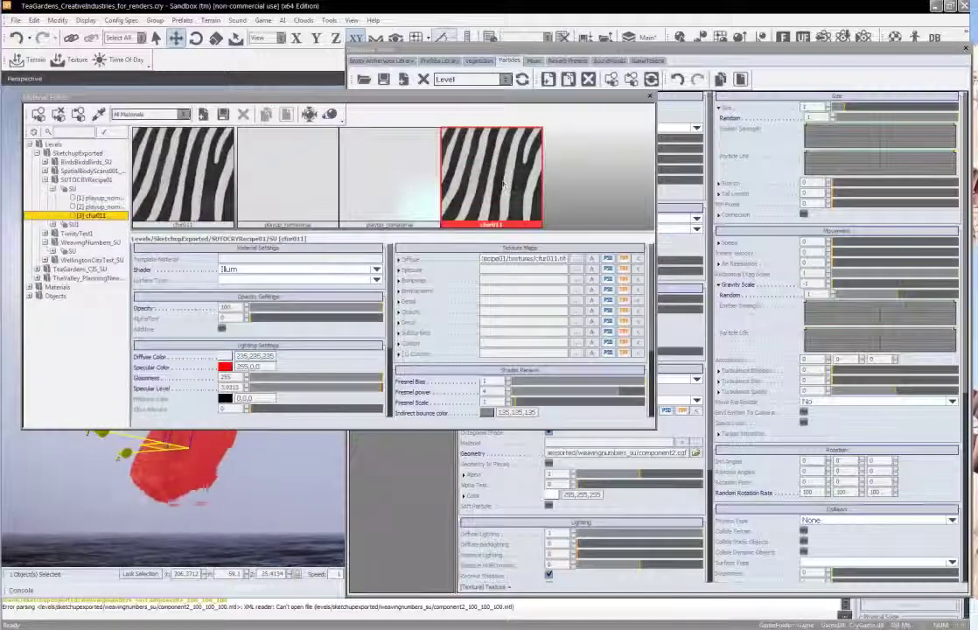
Rearrange the windows so the Material Editor floats separately from the particle database.
left_click_drag(383, 95, 392, 54)
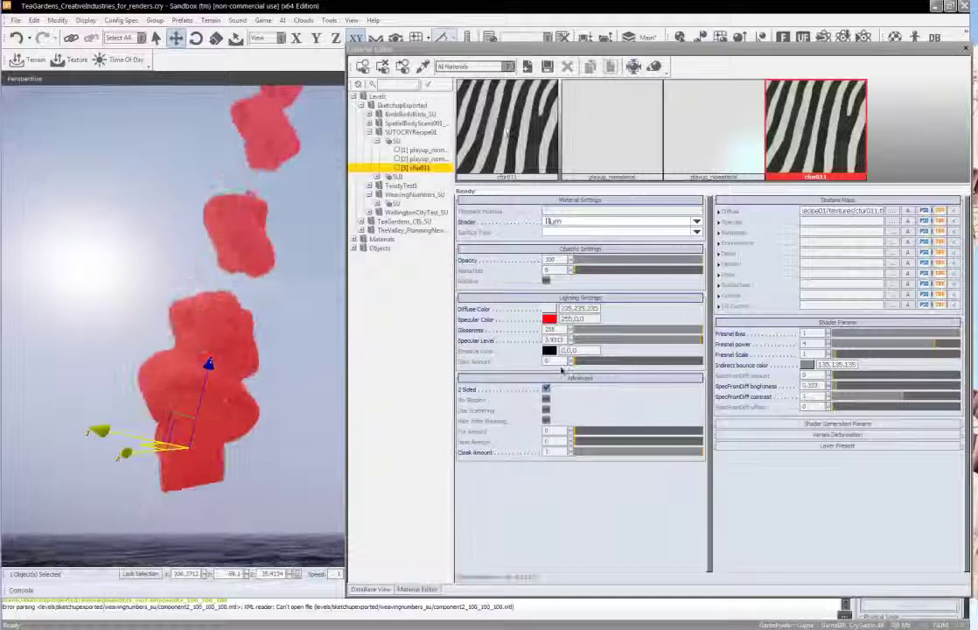
left_click_drag(411, 50, 221, 45)
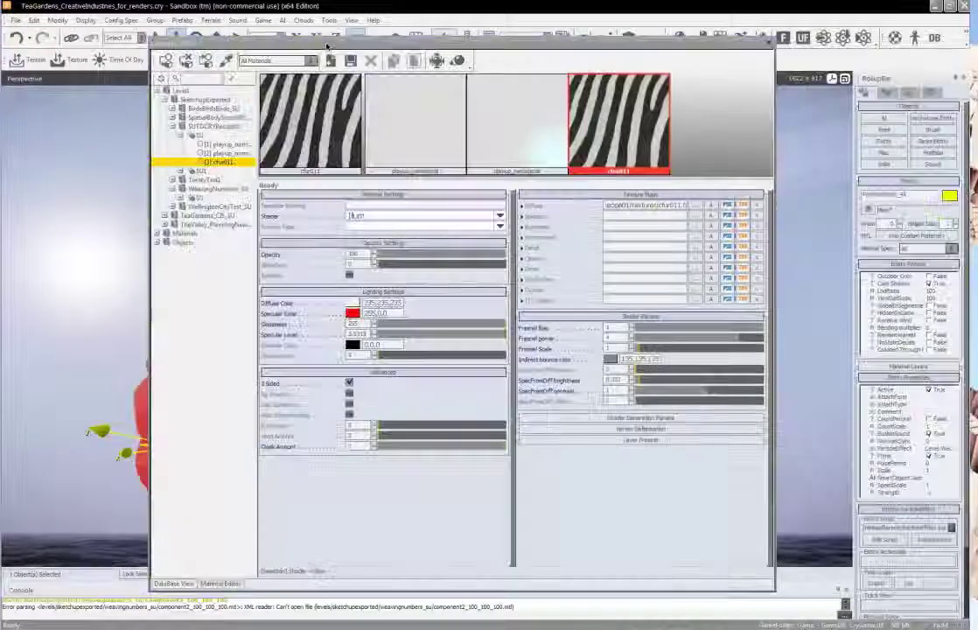
left_click_drag(225, 585, 84, 359)
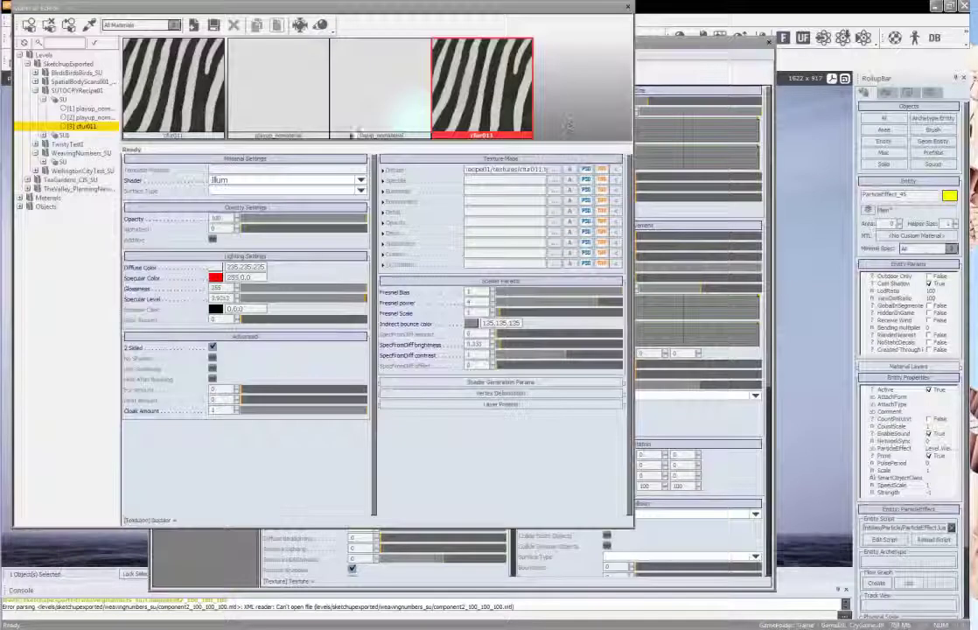
Assign the selected cfur011 material to the particle effect and close the Material Editor.
left_click(665, 52)
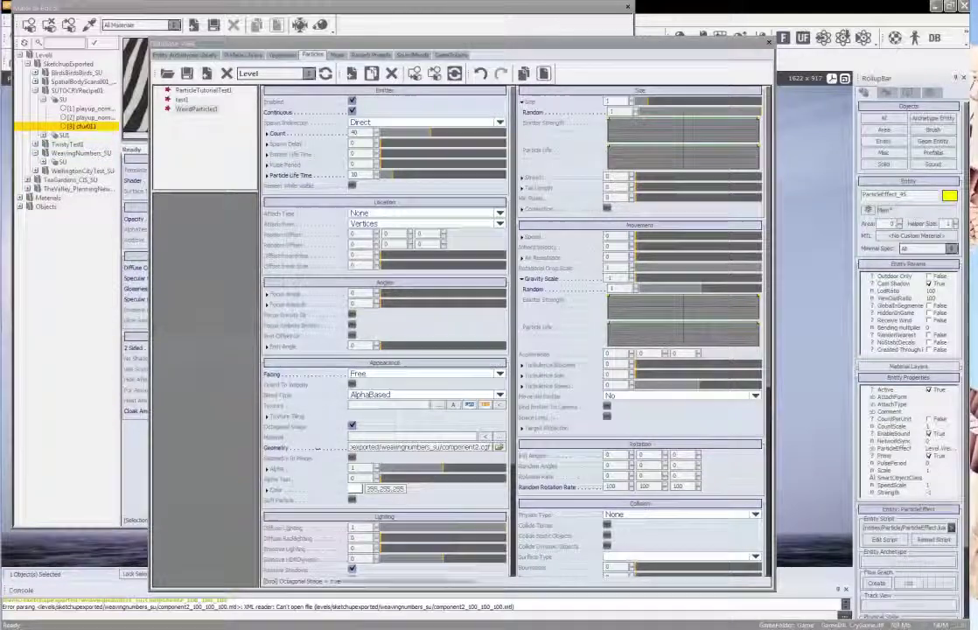
left_click(484, 437)
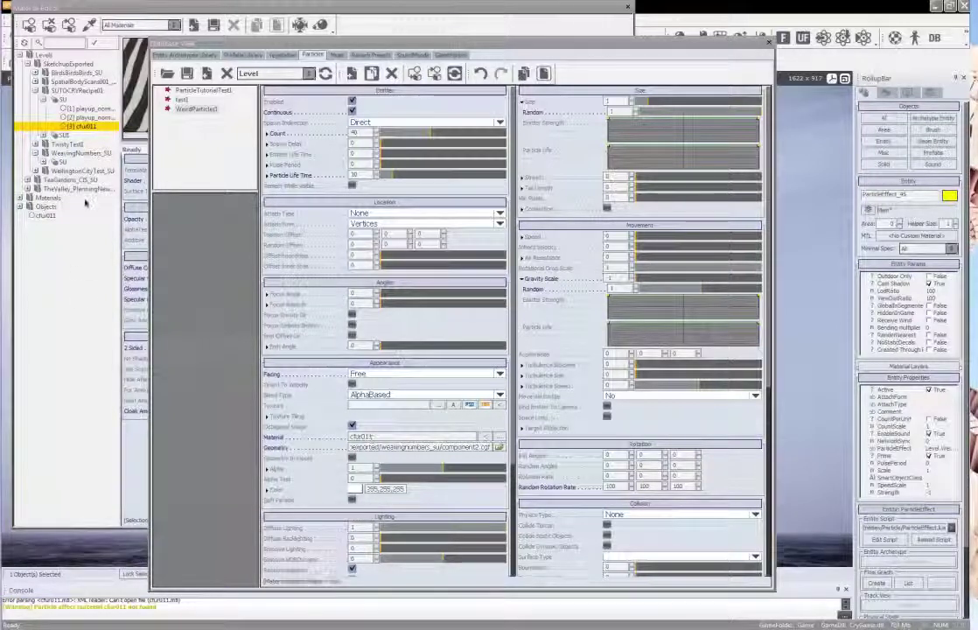
left_click(628, 11)
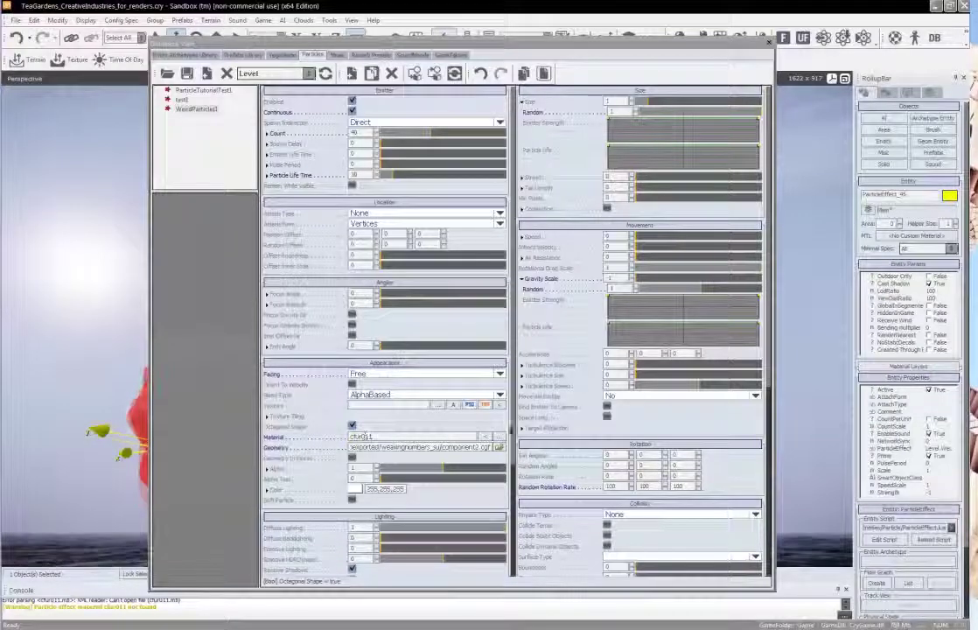
Open the Material Editor from the particle's material setting and select the SU material under Levels/SketchupExported/SUTOCRYRecipe01.
left_click(499, 436)
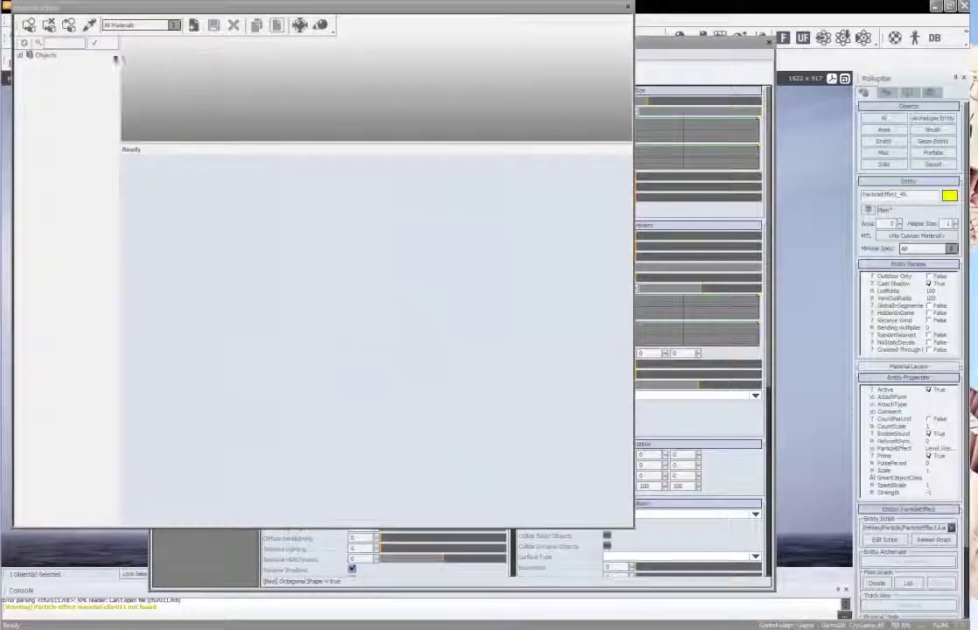
left_click(20, 54)
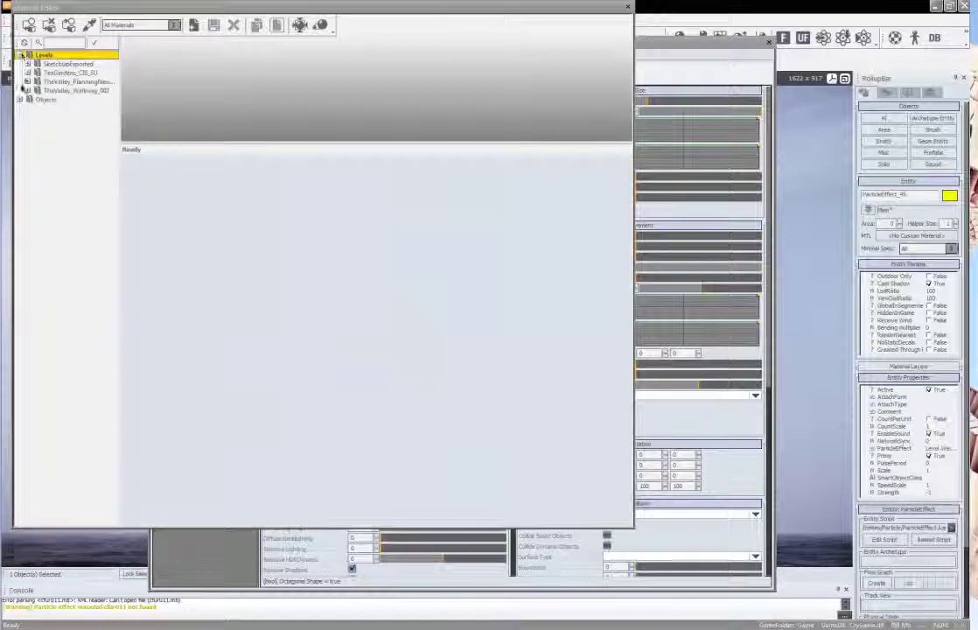
left_click(27, 64)
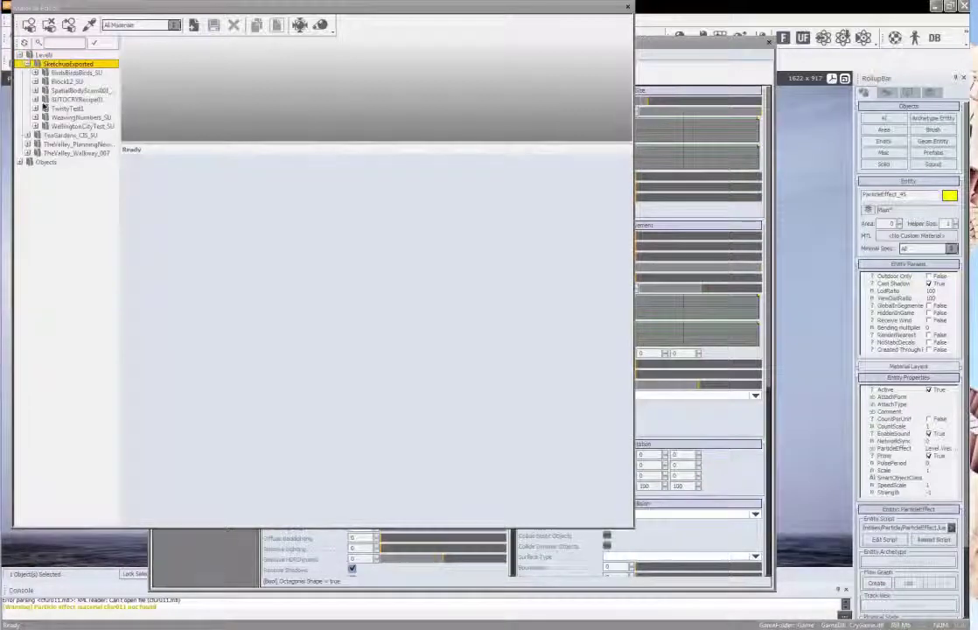
left_click(35, 99)
left_click(58, 111)
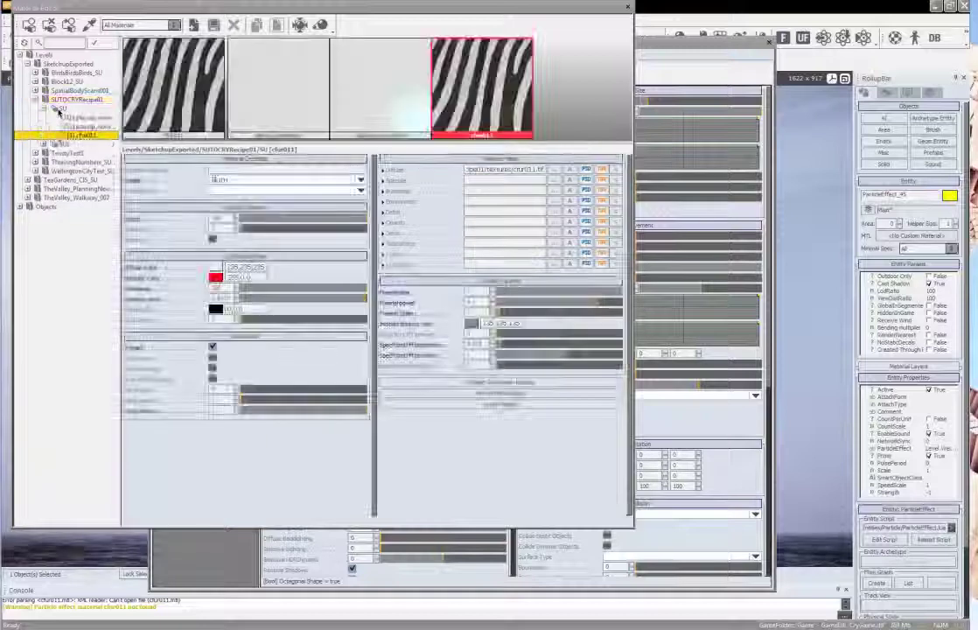
left_click(62, 110)
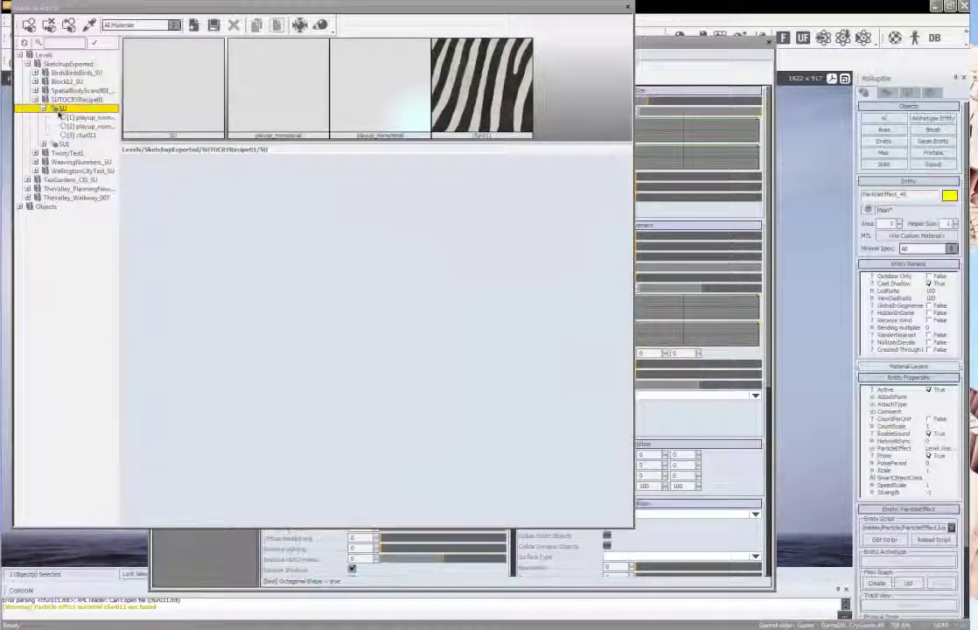
Assign the selected SU material to the particle effect, and close the Material Editor and the particle database.
left_click(245, 564)
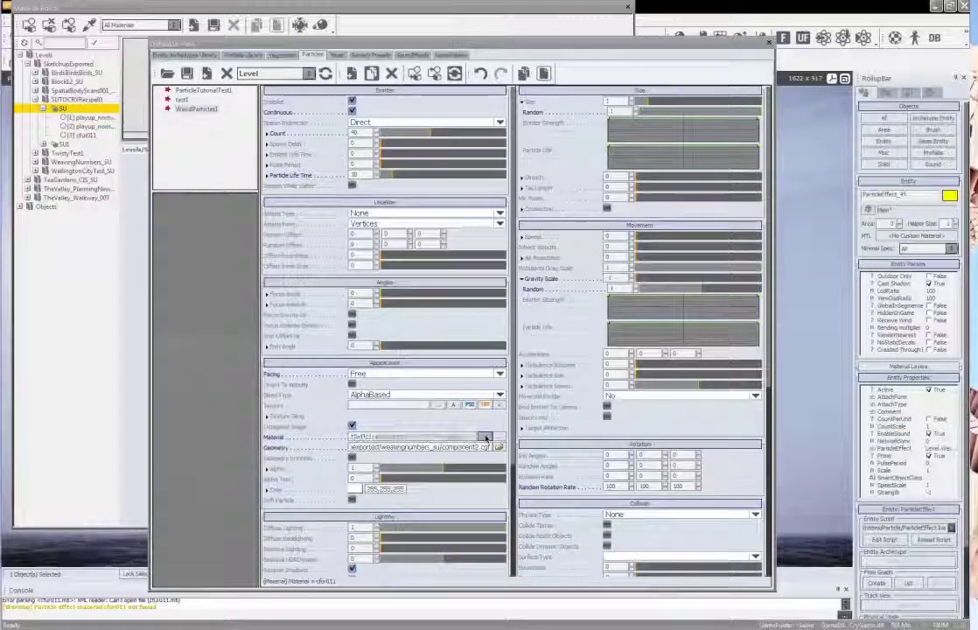
left_click(575, 31)
left_click(628, 6)
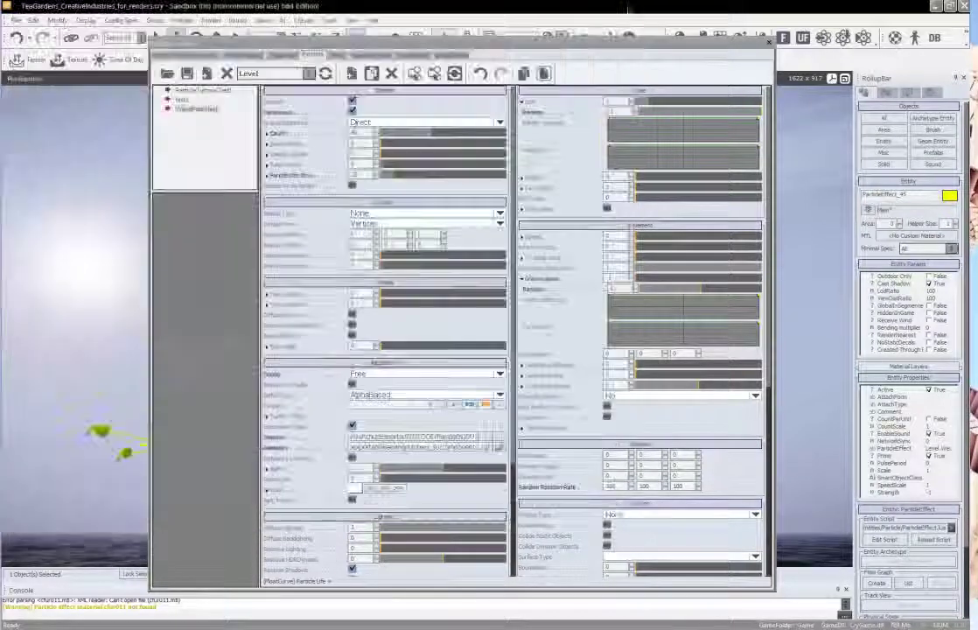
left_click(769, 43)
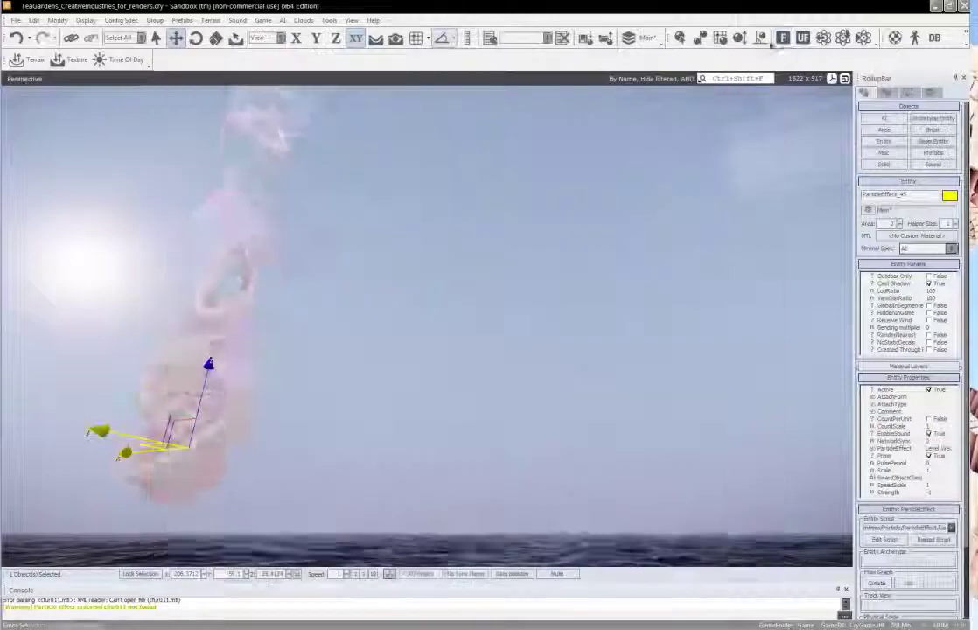
Clone the particle emitter three times, placing the copies beside each other above the water.
right_click_drag(466, 376, 464, 377)
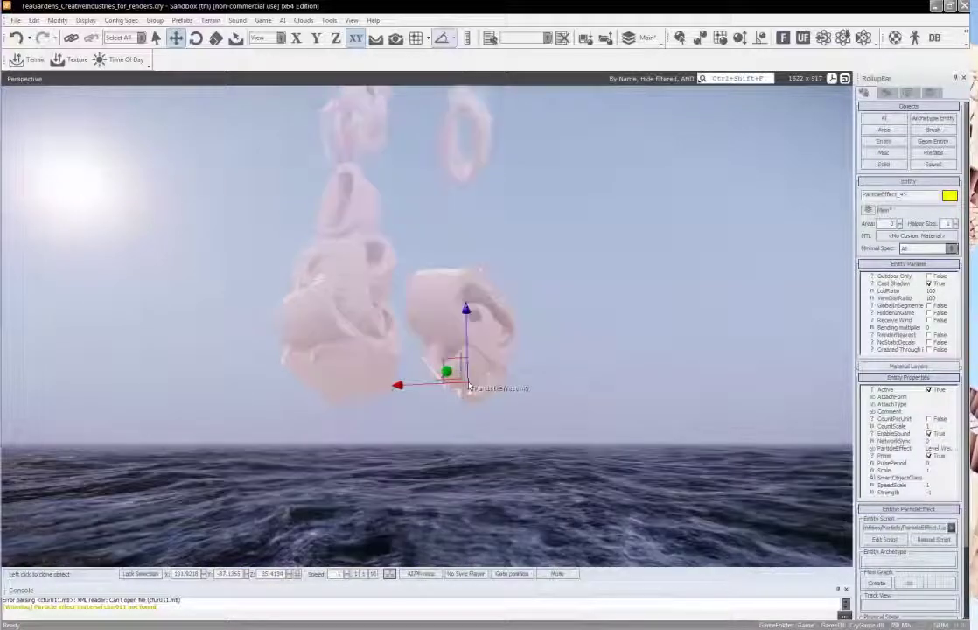
key("ctrl+c")
left_click(603, 364)
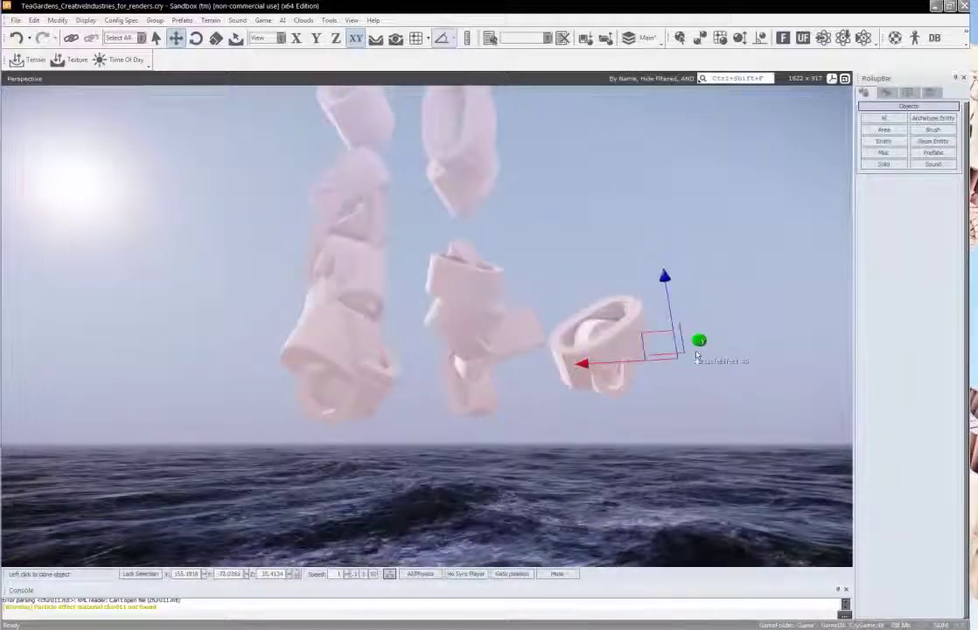
left_click(636, 390)
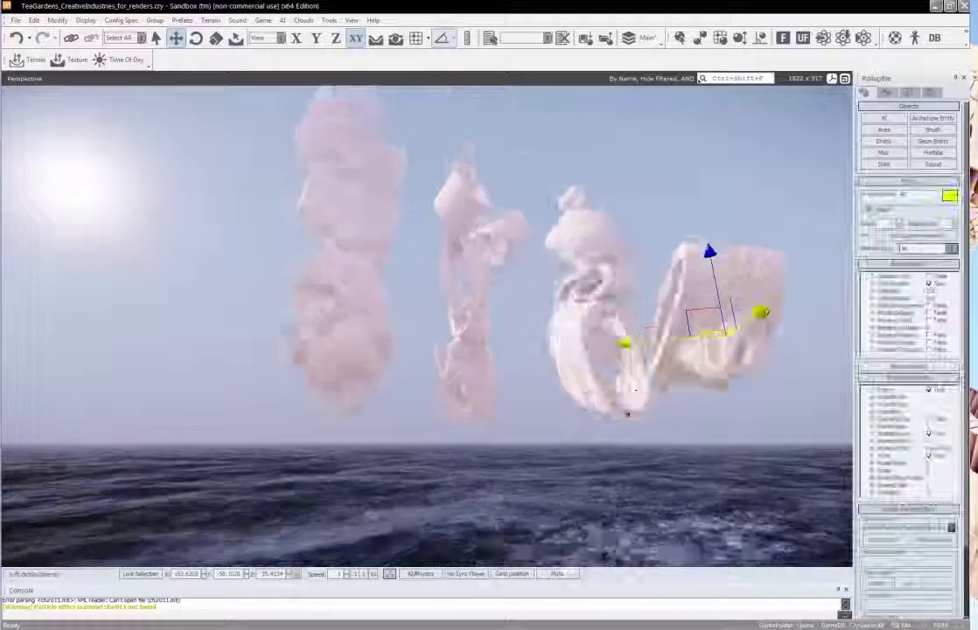
Examine the cloned particle columns from below, close up and from a distance.
right_click_drag(627, 415, 621, 381)
middle_click_drag(620, 382, 618, 393)
key("w")
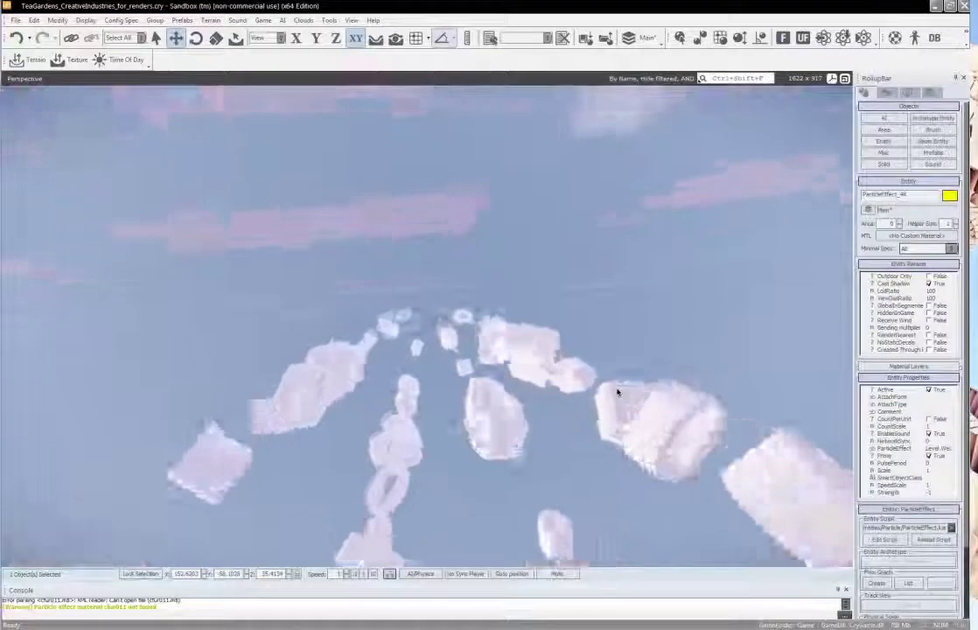
key("w")
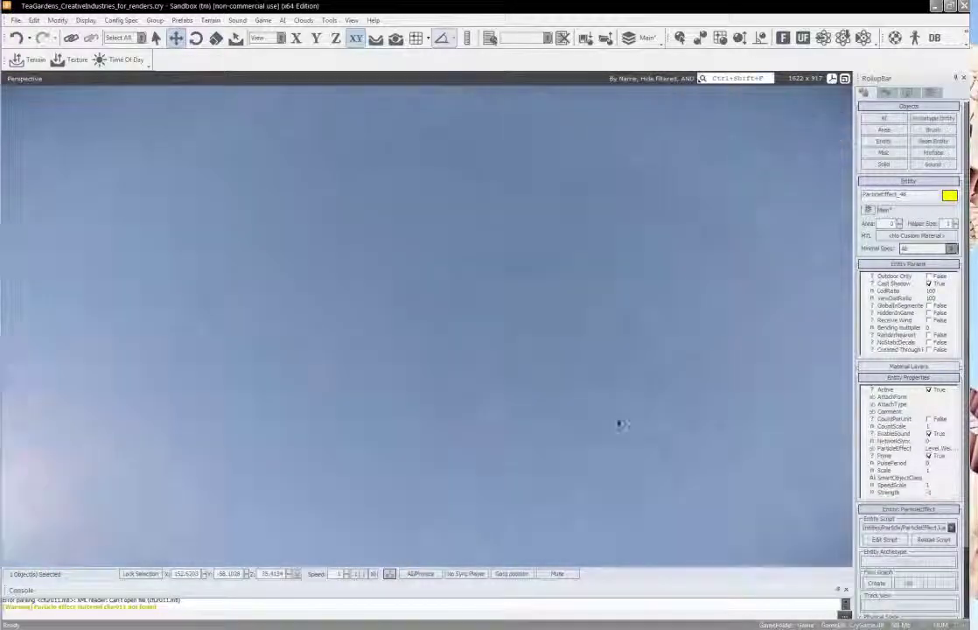
right_click_drag(621, 425, 639, 395)
key("w")
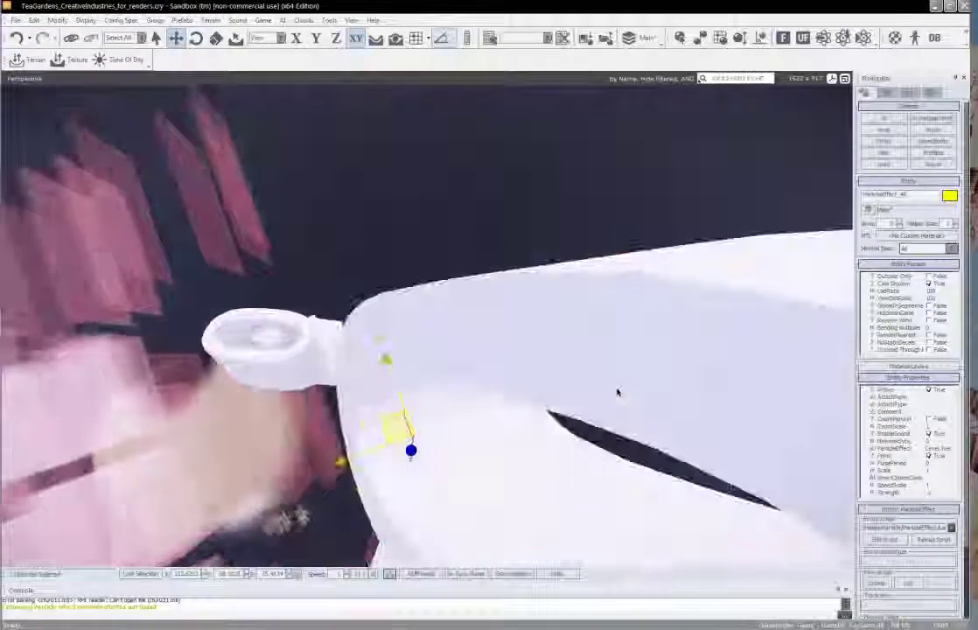
right_click_drag(617, 392, 705, 467)
right_click_drag(479, 181, 499, 297)
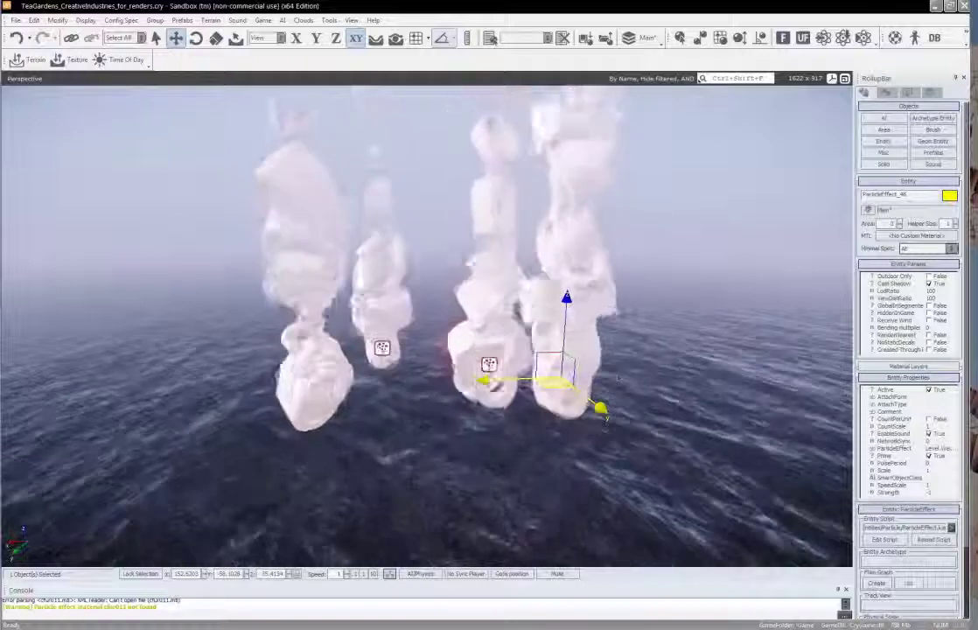
right_click_drag(619, 378, 625, 311)
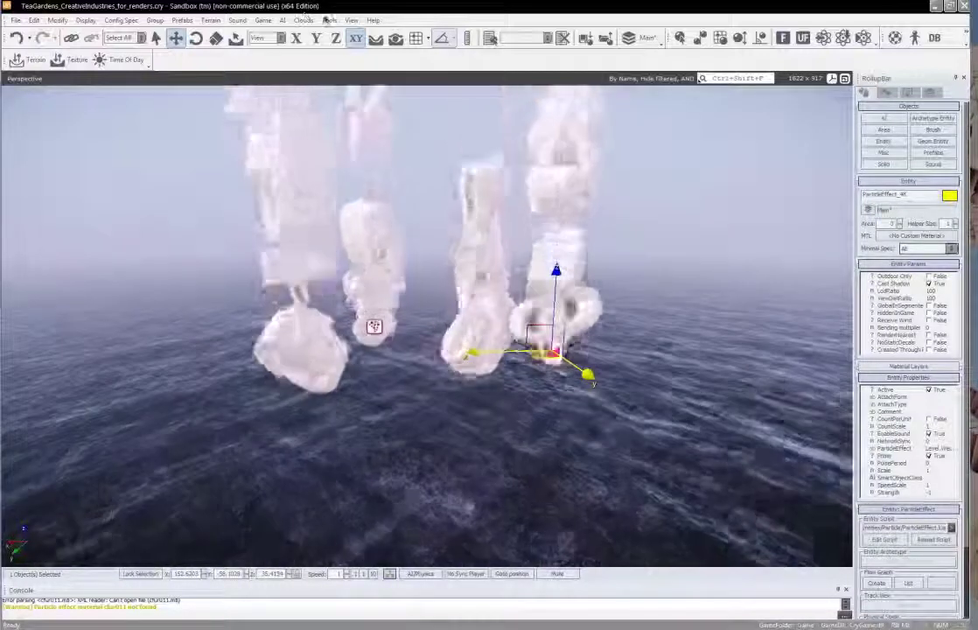
Reopen the database view beside the emitters and load the WeirdParticles1 particle settings.
left_click(351, 19)
mouse_move(393, 32)
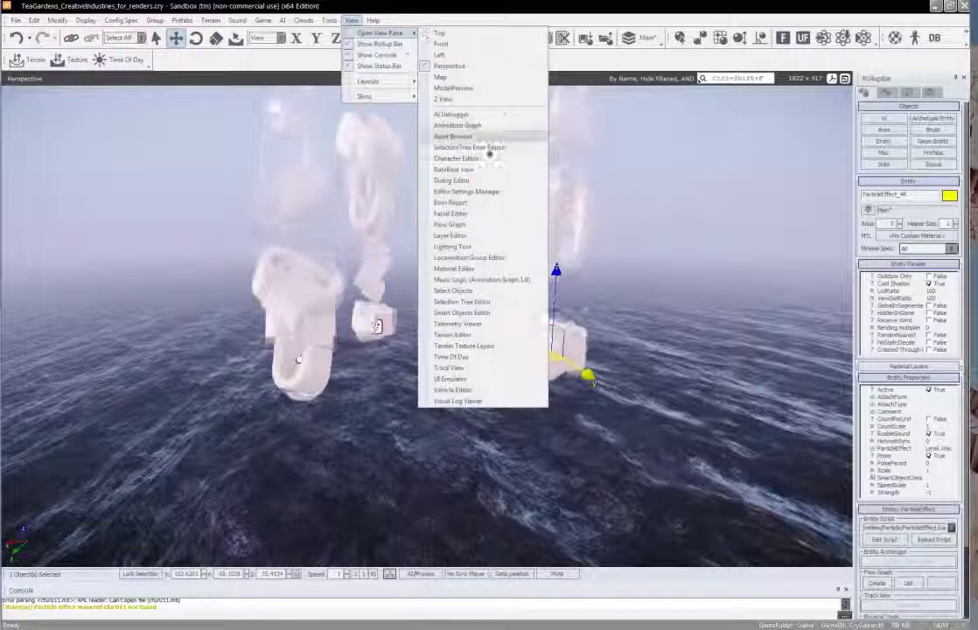
left_click(479, 170)
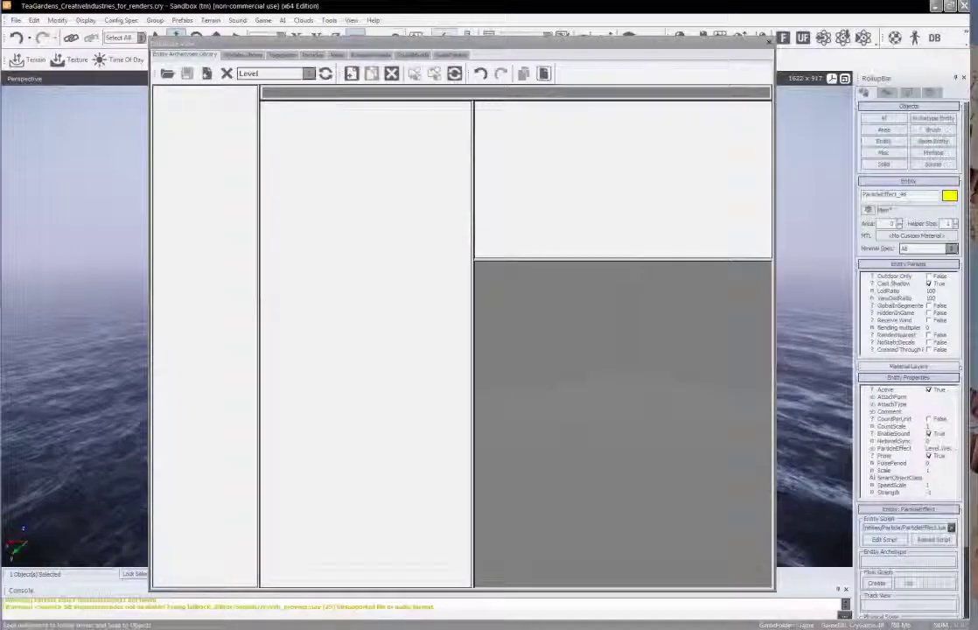
left_click_drag(393, 42, 645, 52)
left_click(563, 66)
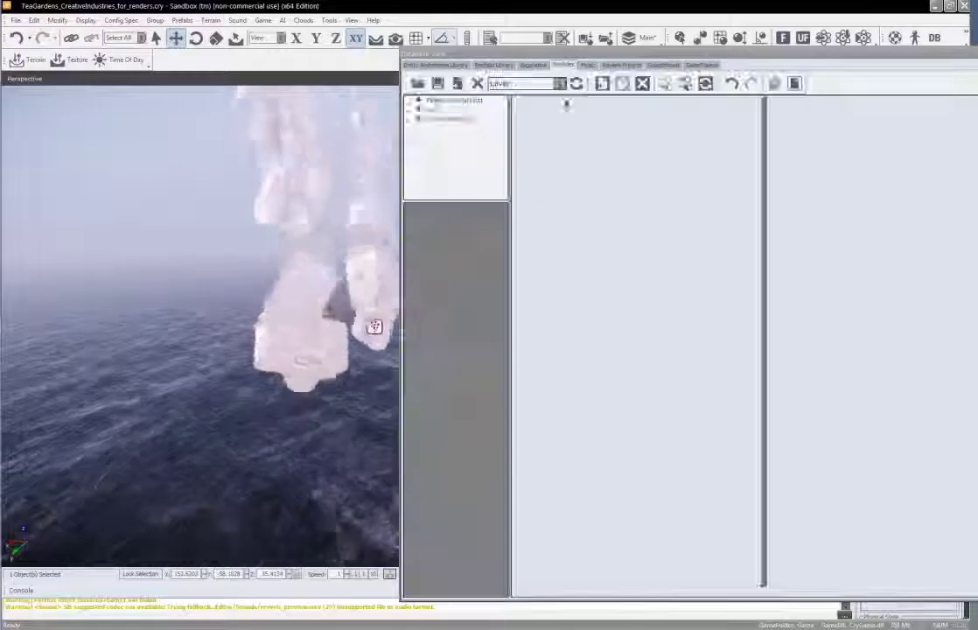
left_click(467, 118)
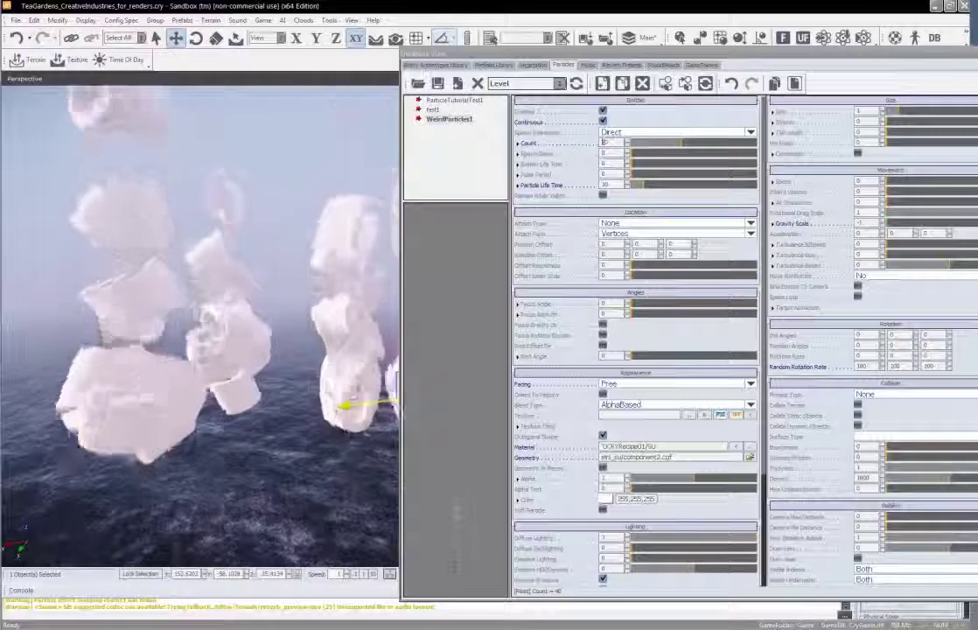
Set the WeirdParticles1 particle count to 80 and check the denser columns in the scene.
type("8")
key("Return")
right_click_drag(335, 270, 334, 269)
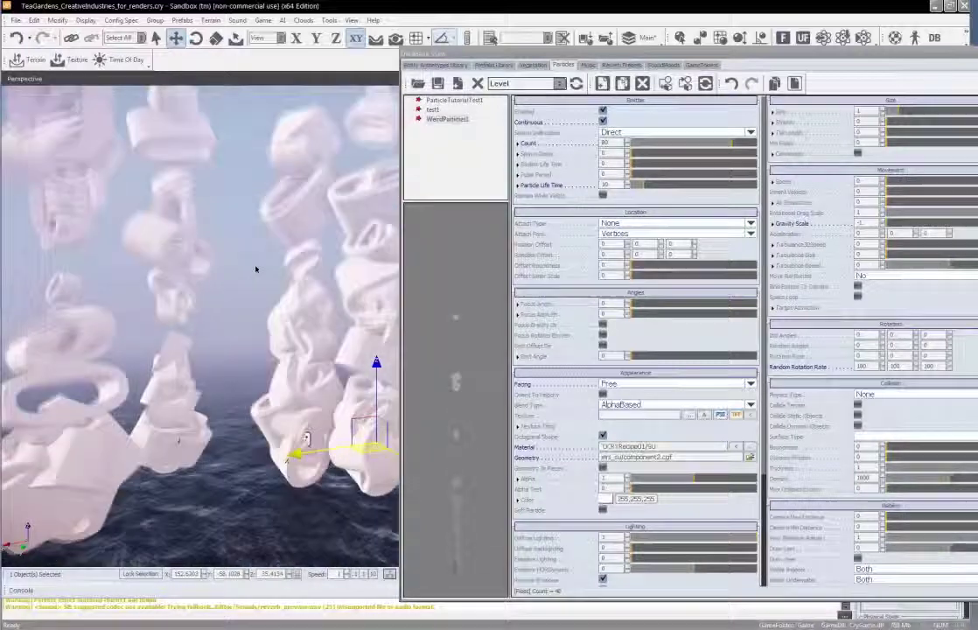
middle_click_drag(256, 270, 258, 263)
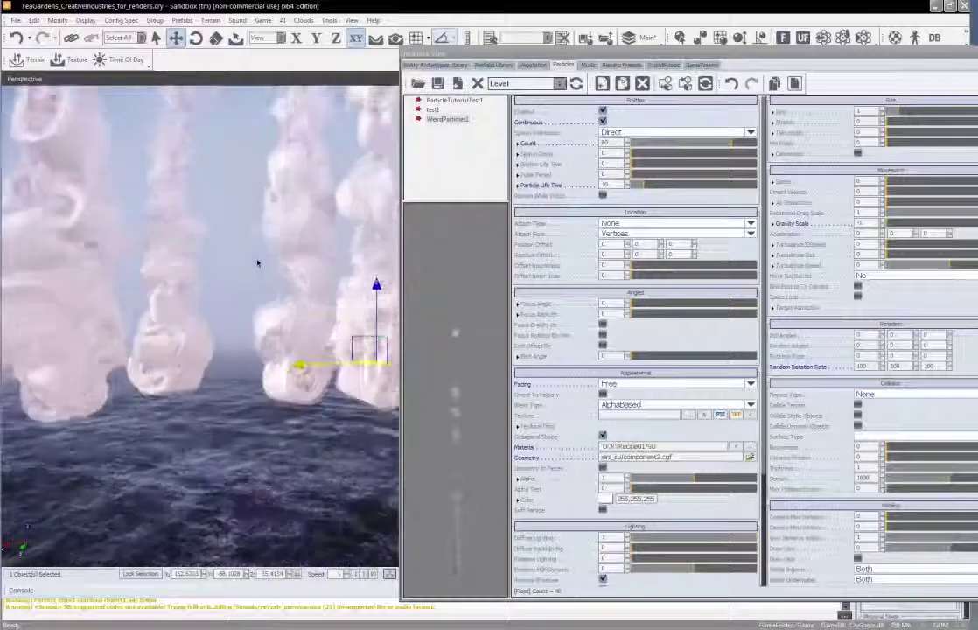
right_click_drag(259, 264, 269, 271)
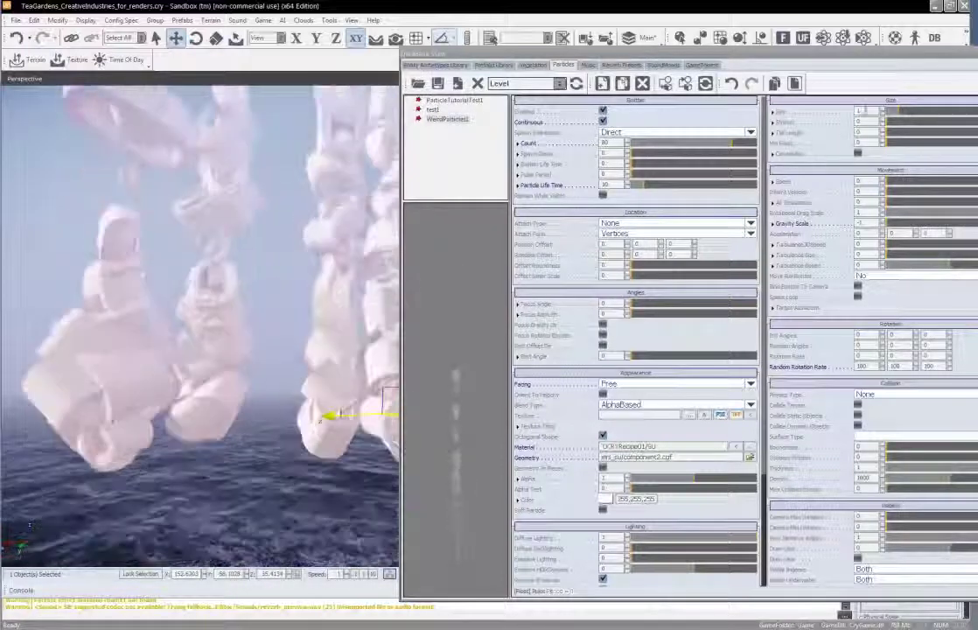
Set the particle size to 4, then reduce it to 2, comparing the results in the scene.
left_click_drag(866, 110, 841, 118)
type("4")
key("Return")
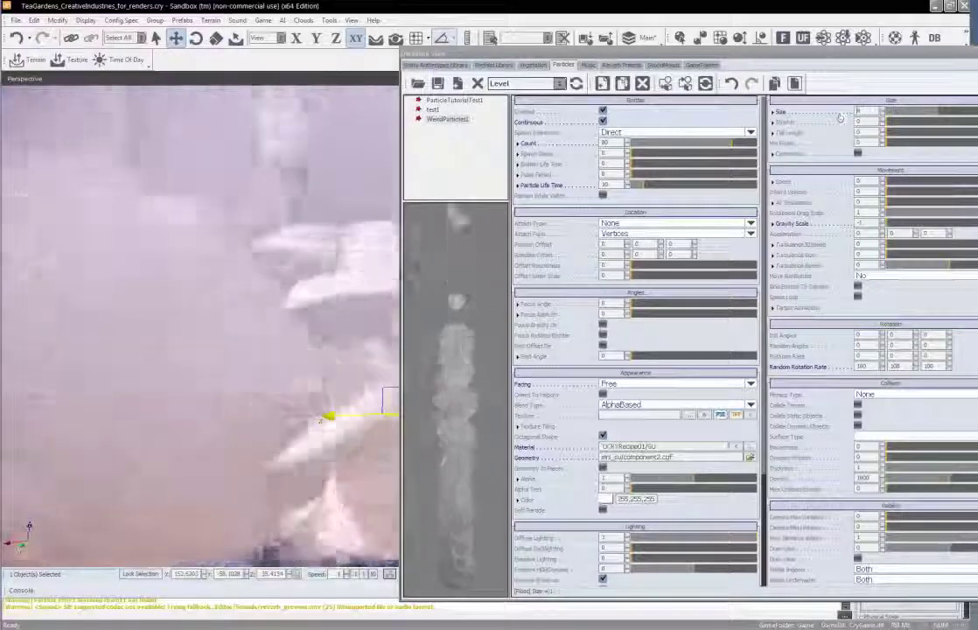
mouse_move(240, 376)
right_mouse_down()
mouse_move(241, 368)
mouse_move(246, 389)
mouse_move(242, 375)
right_mouse_up()
key("s")
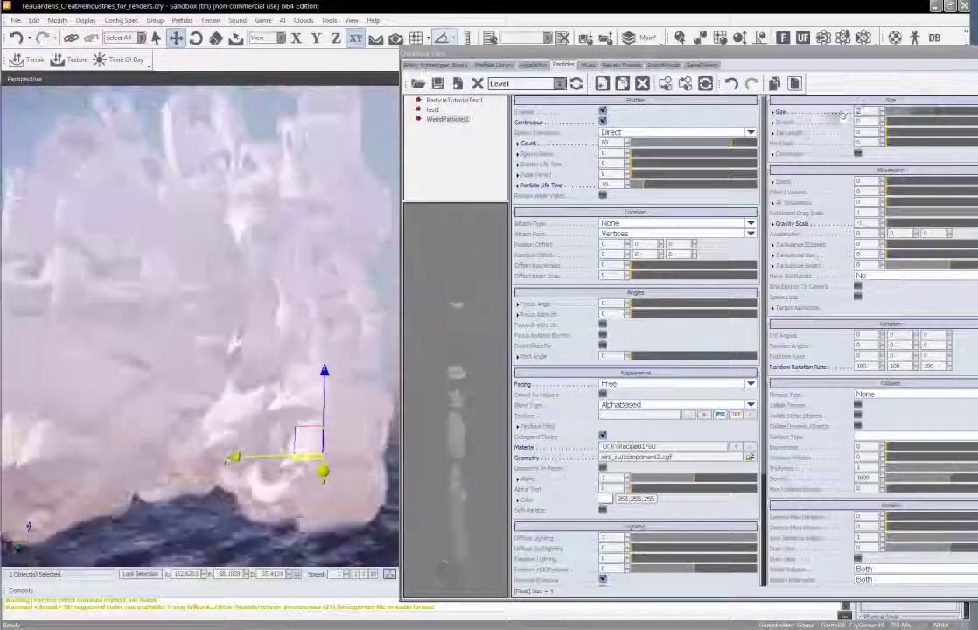
right_click_drag(221, 456, 222, 456)
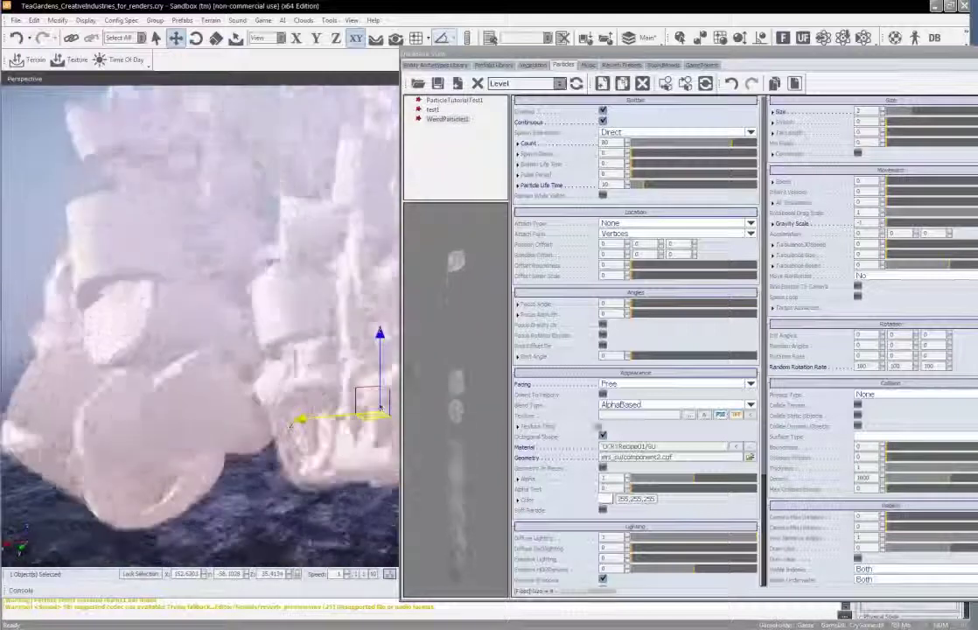
Replace the particle geometry with component1.cgf from the SUTOCRYRecipe01 folder.
left_click(751, 457)
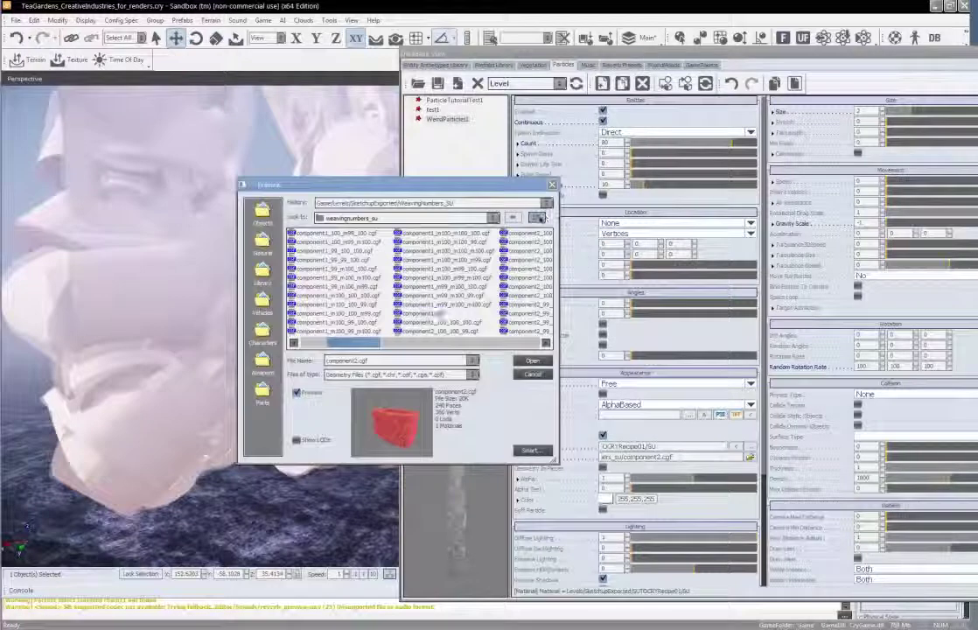
left_click(538, 217)
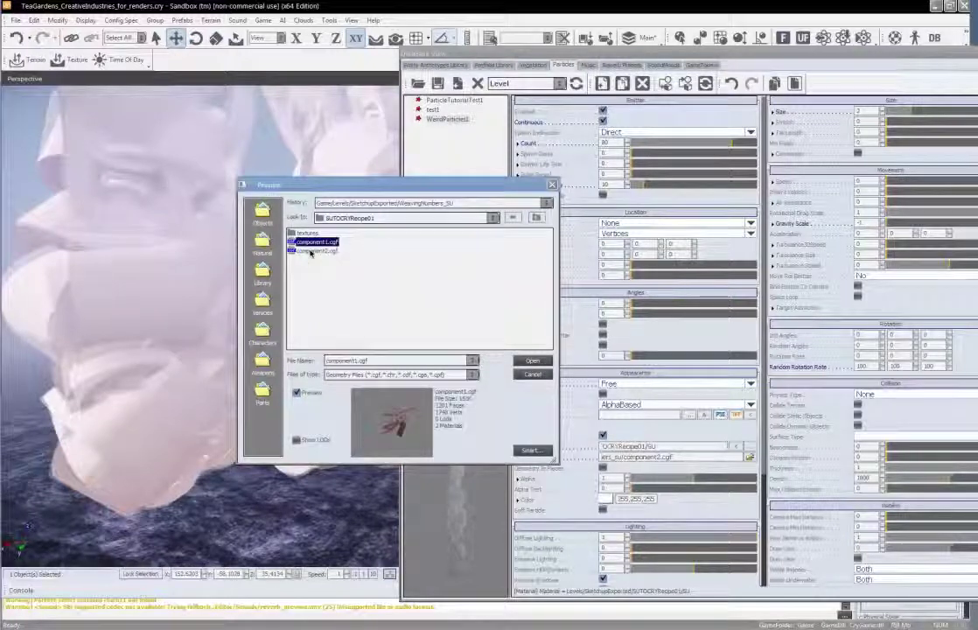
left_click(536, 362)
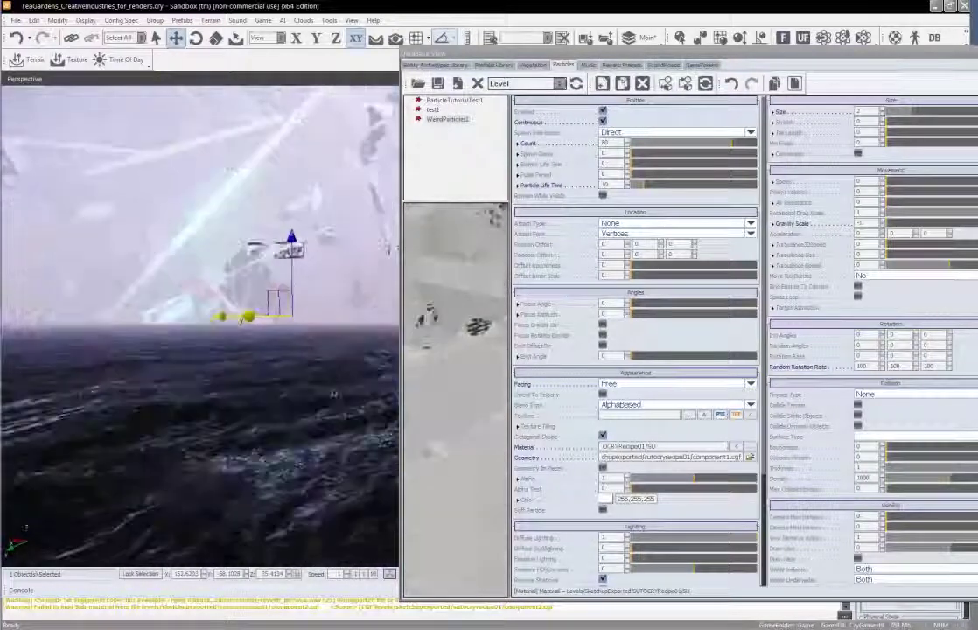
Set the particle size to 0.1 to shrink the component1 geometry in the scene.
right_click_drag(200, 350, 201, 297)
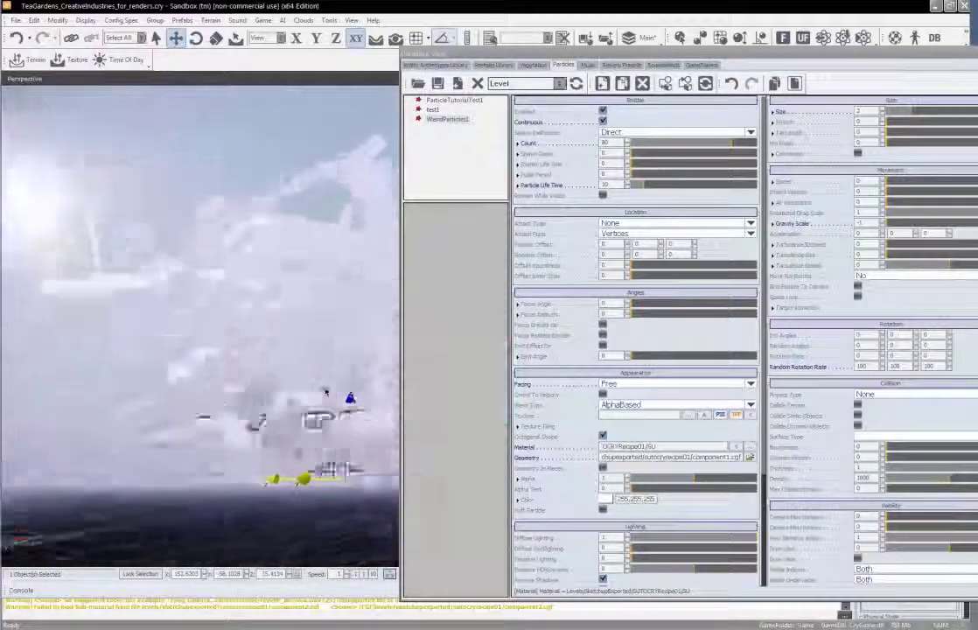
right_click_drag(327, 392, 339, 393)
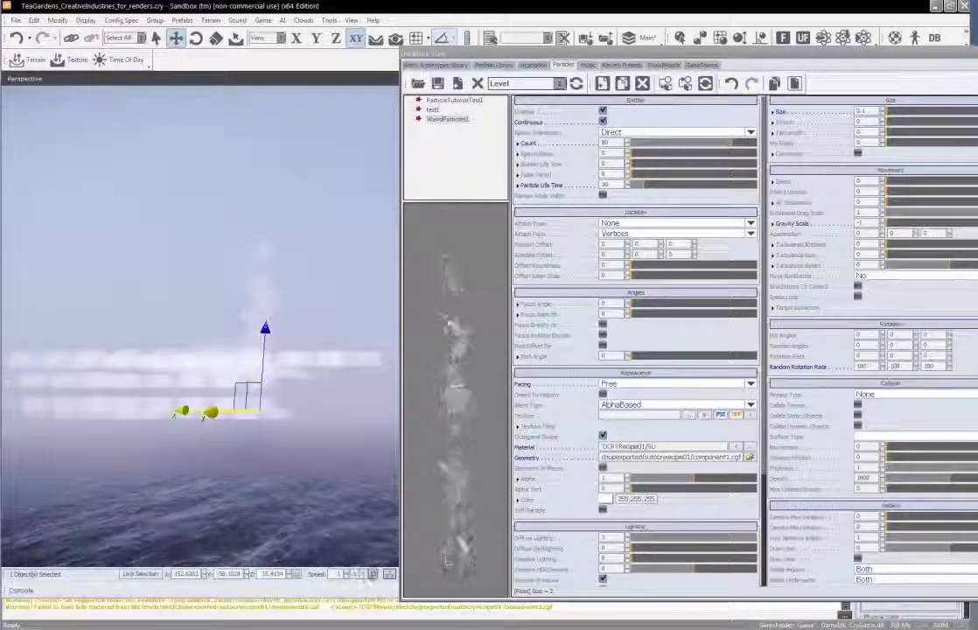
right_click_drag(346, 435, 355, 430)
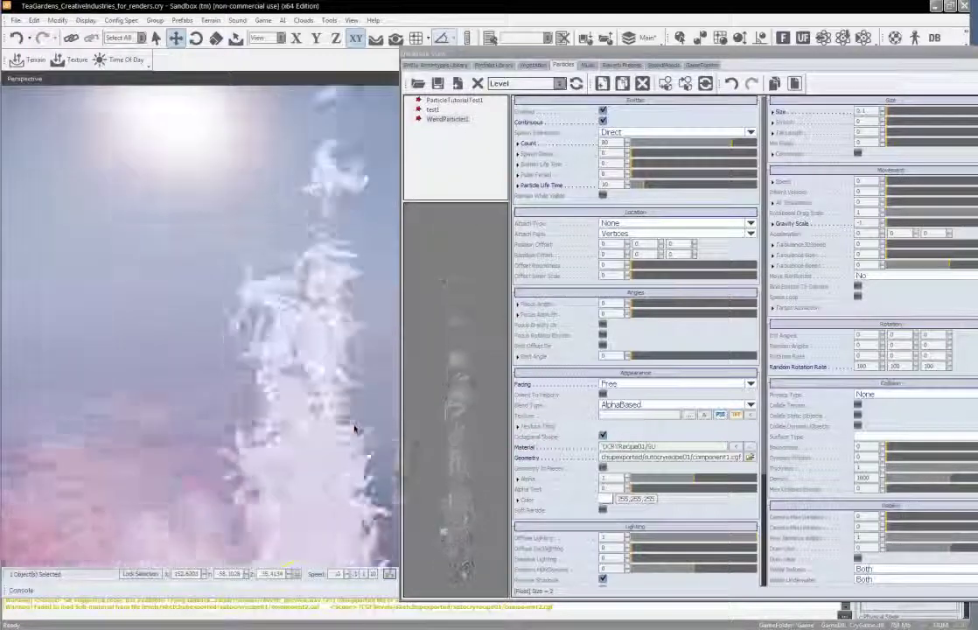
Set the camera speed to 1 and inspect the small component1 particles up close from several positions.
left_click(364, 574)
key("w")
right_click_drag(358, 439, 344, 396)
key("w")
key("w")
key("s")
key("s")
key("d")
Set the Random Rotation Rate to 0 on all three axes and check the aligned particles.
key("a")
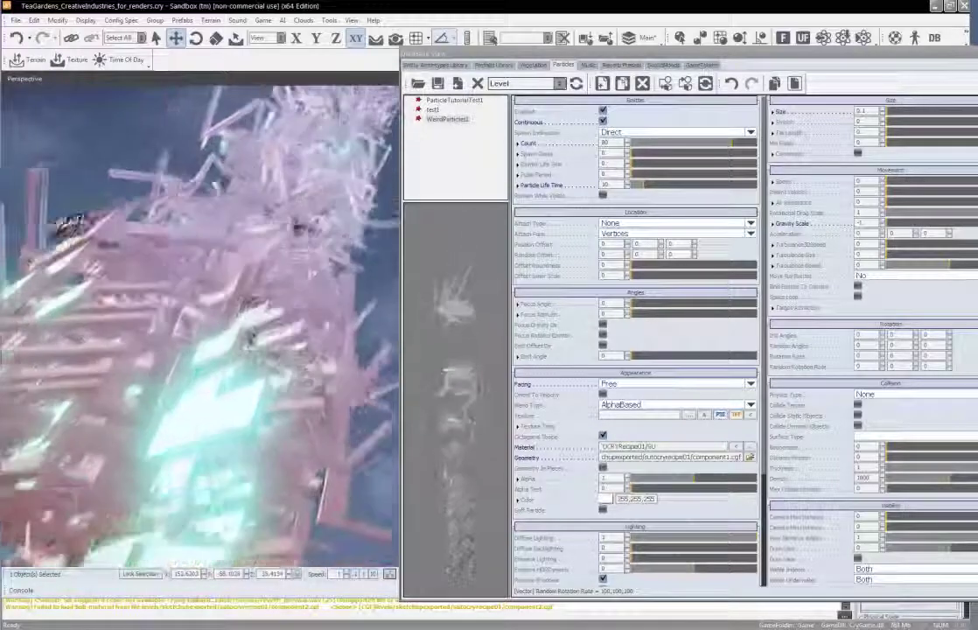
key("w")
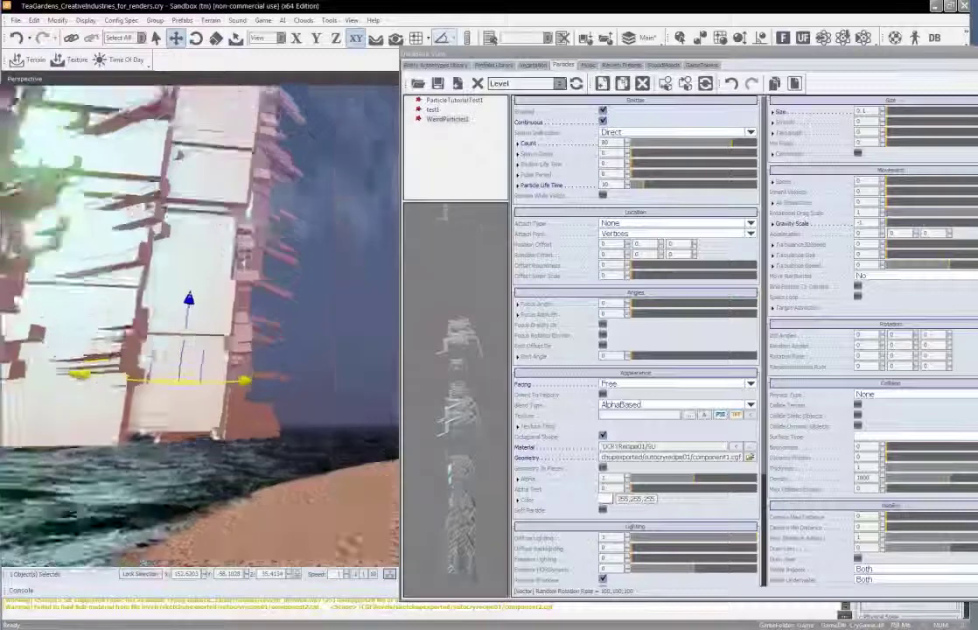
key("s")
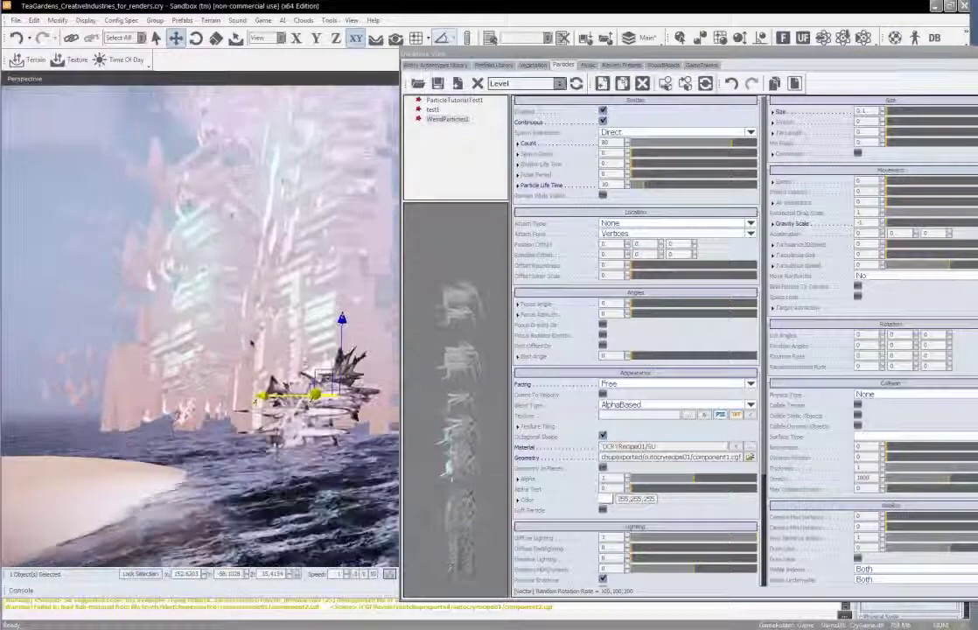
Set the Random Rotation Rate to 10, 20 and 0, and inspect the rotating particles up close.
mouse_move(236, 339)
right_mouse_down()
mouse_move(288, 357)
mouse_move(224, 340)
mouse_move(250, 343)
right_mouse_up()
key("s")
key("w")
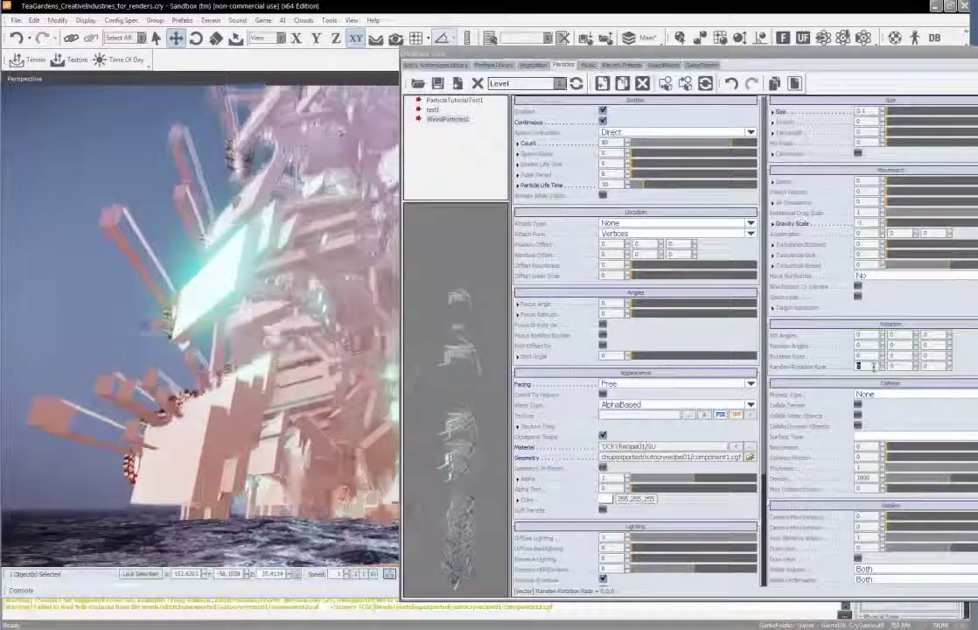
right_click_drag(372, 444, 365, 443)
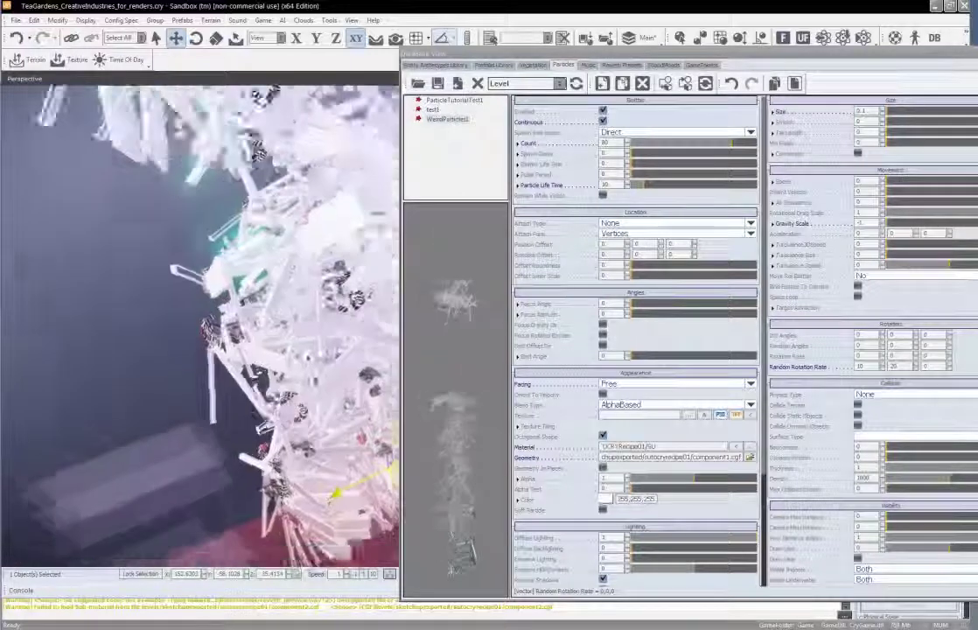
right_click_drag(315, 379, 315, 379)
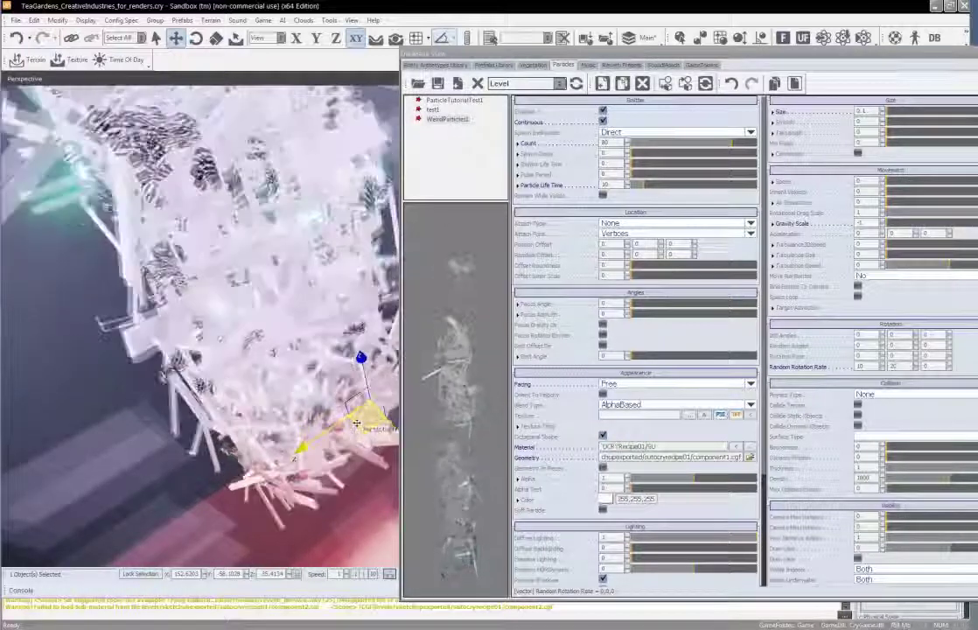
Move the selected particle emitter horizontally away from the main particle column and inspect its separate emission.
left_click_drag(357, 424, 94, 372)
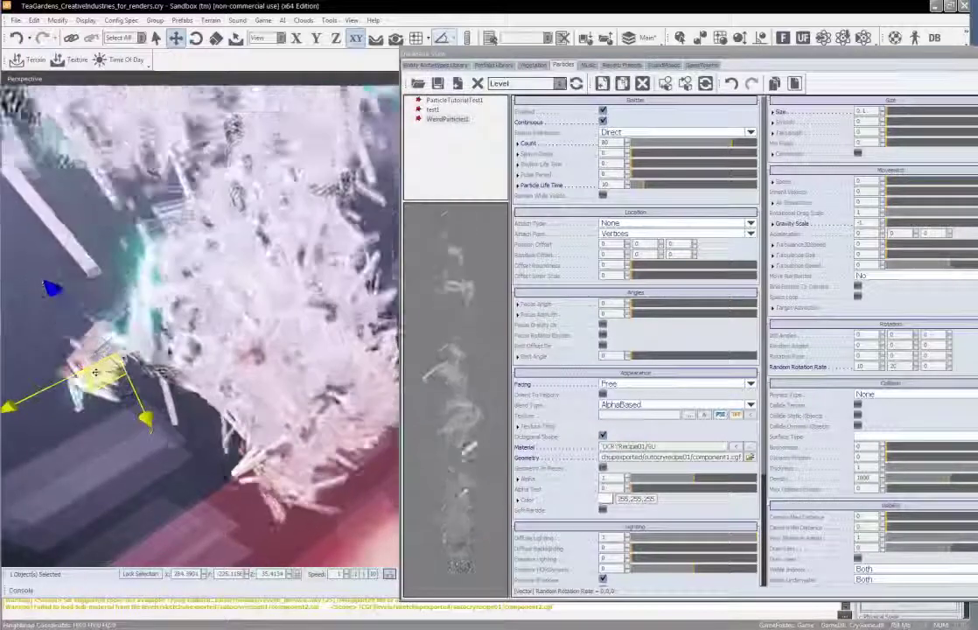
right_click_drag(255, 427, 252, 429)
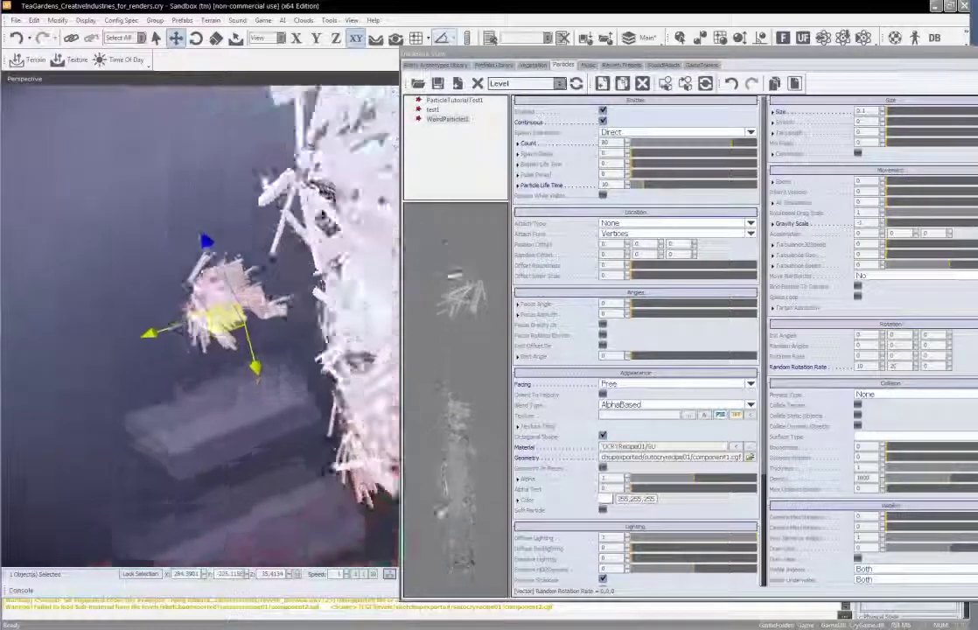
right_click_drag(311, 259, 314, 257)
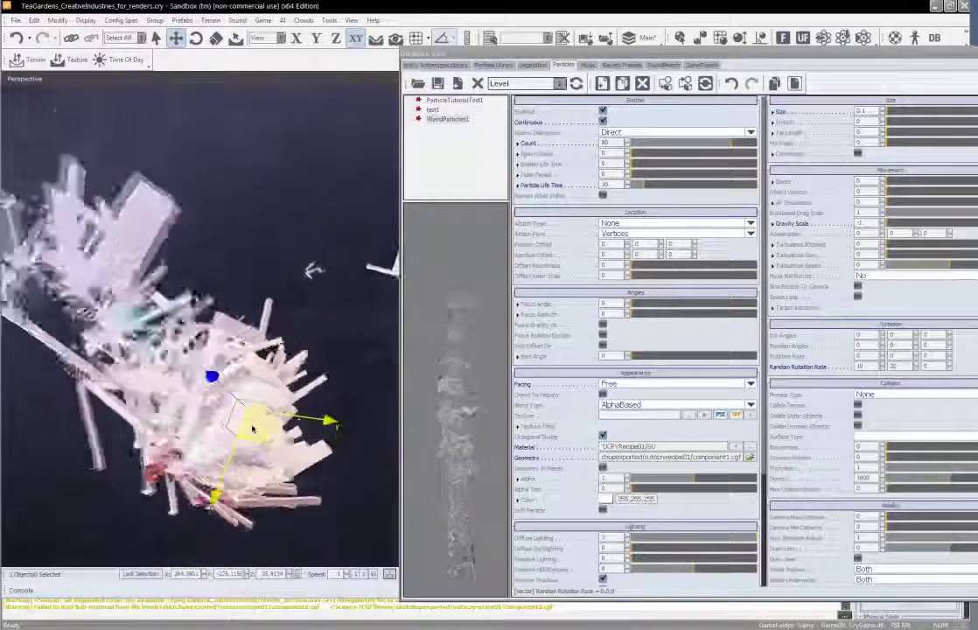
right_click_drag(252, 429, 253, 351)
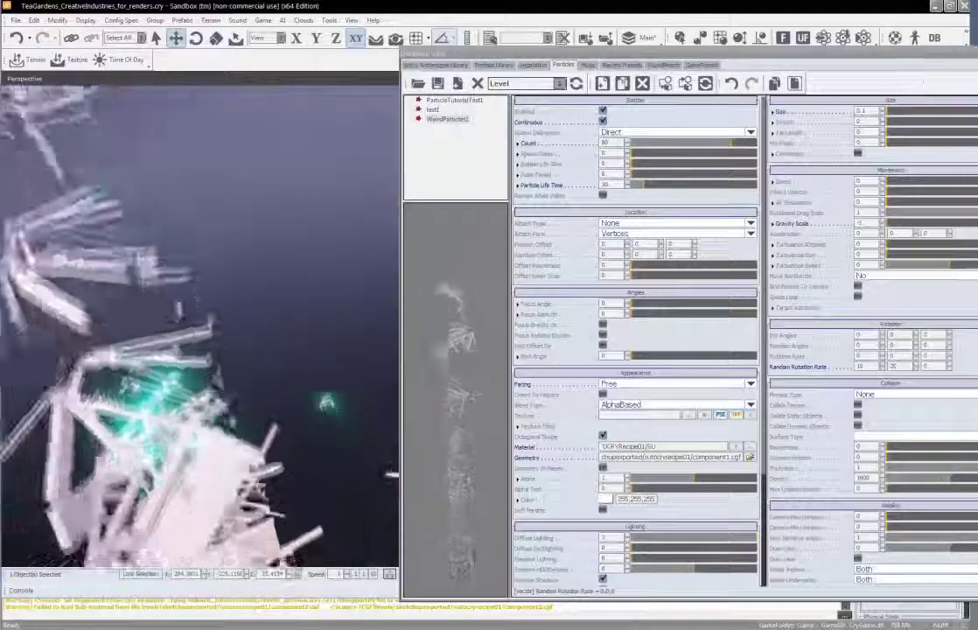
Close the particle database window and view both particle columns from farther away.
key("alt+F4")
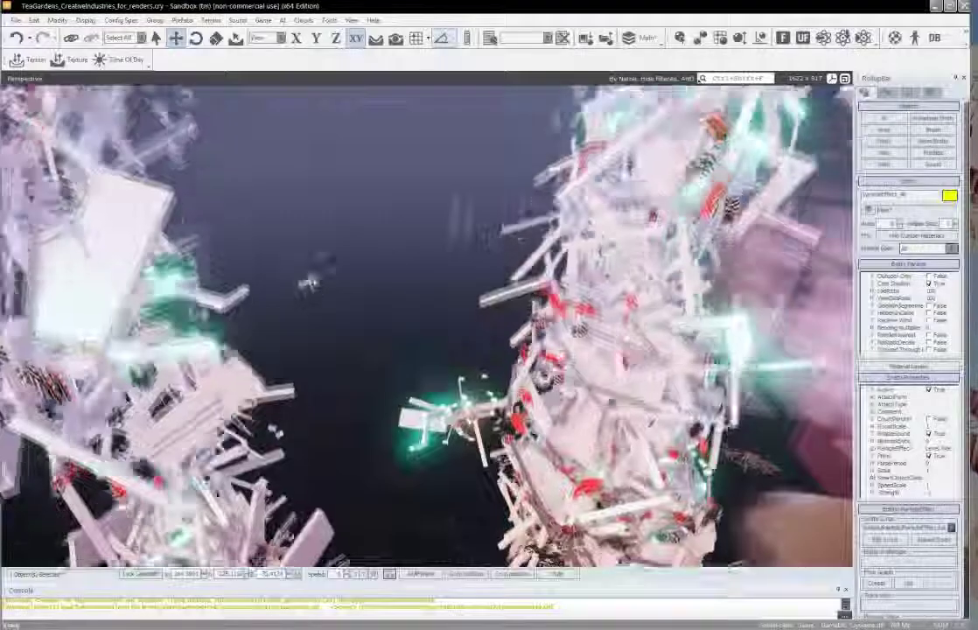
right_click_drag(503, 357, 501, 333)
key("s")
key("s")
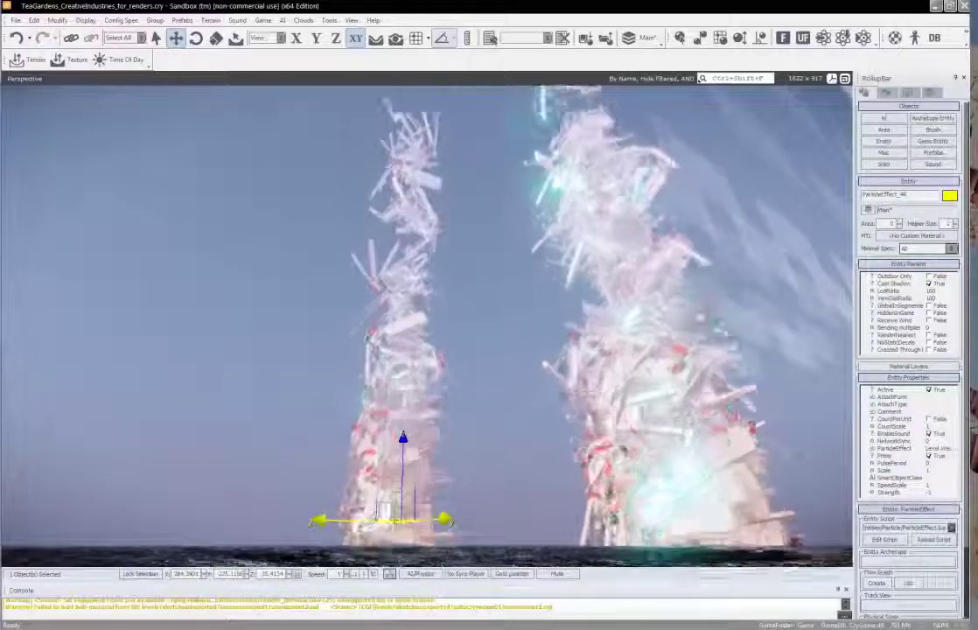
Clone the separated particle emitter twice along the Y axis to form a row of particle columns above the water.
key("2")
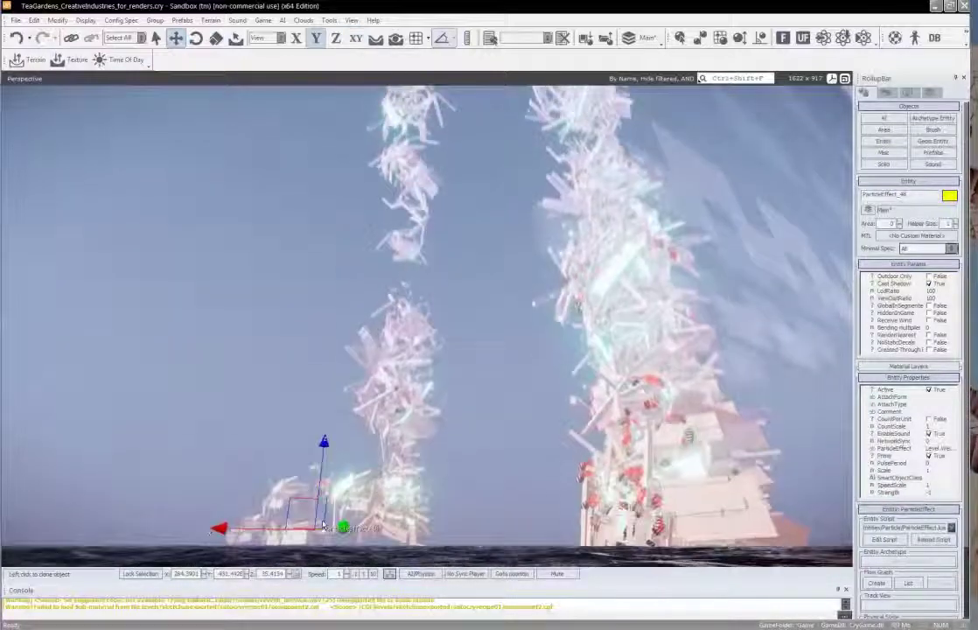
left_click(368, 518)
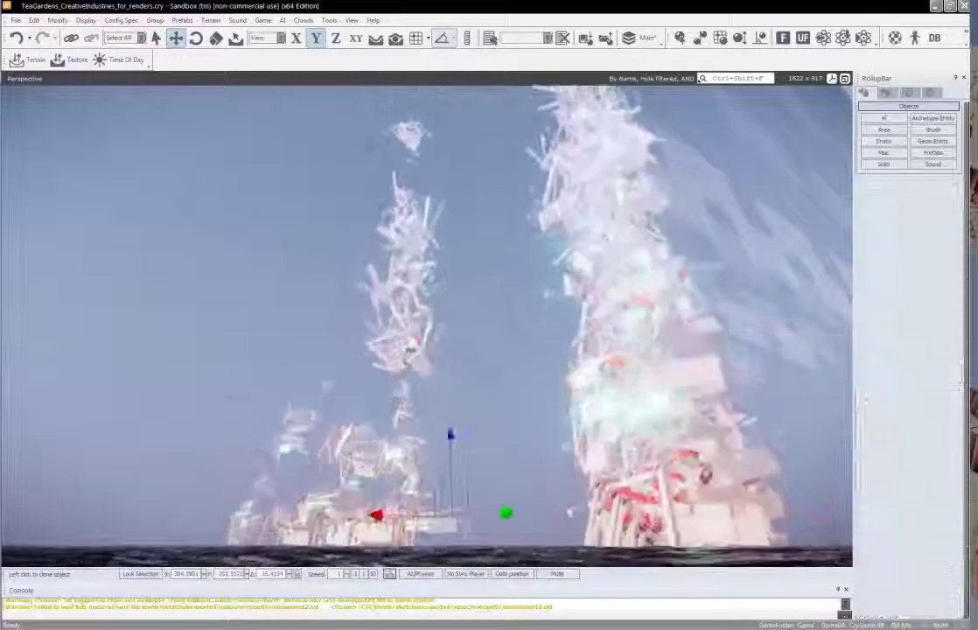
left_click(523, 492)
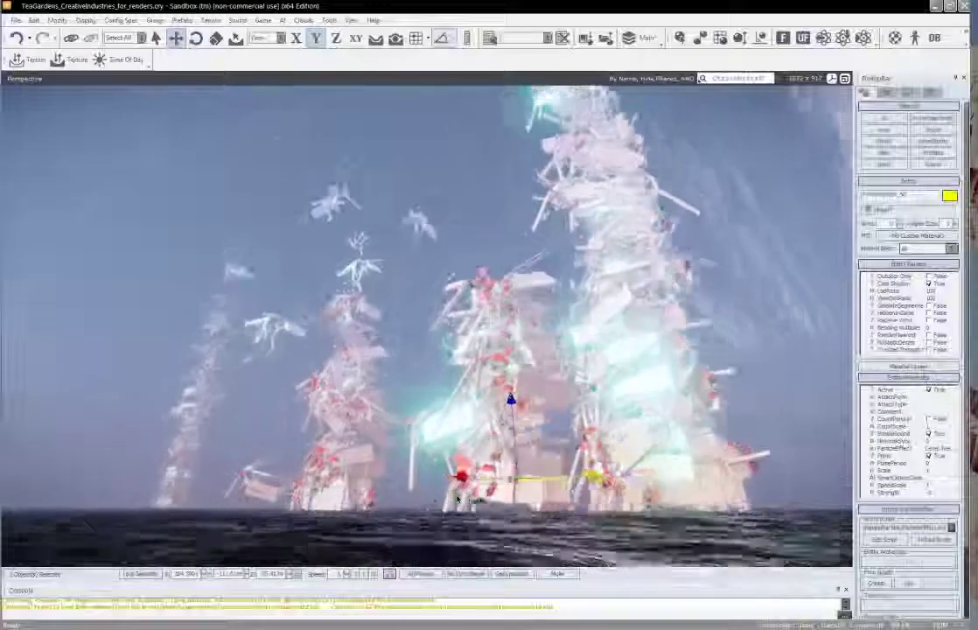
key("a")
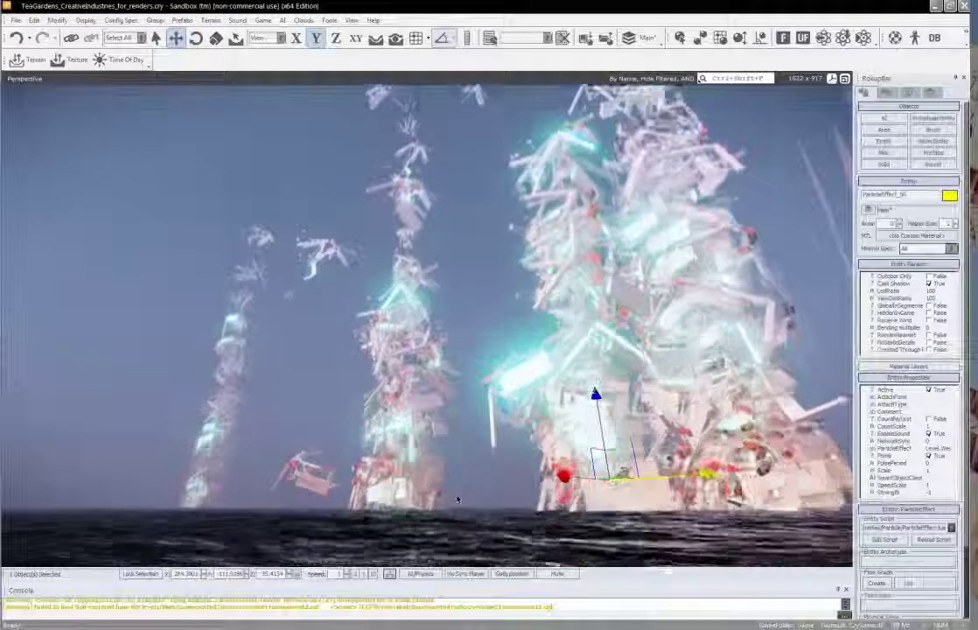